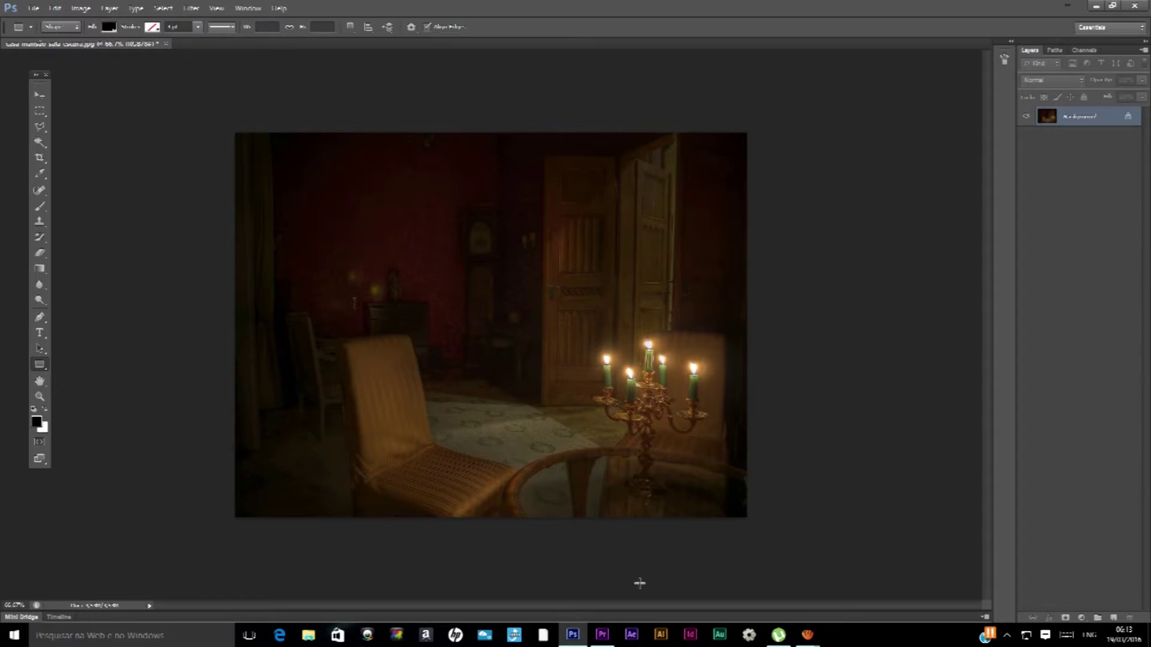
# Draw a black rectangle over most of the room photo and open its Blending Options
pyautogui.moveTo(617, 643)
pyautogui.moveTo(572, 634)
pyautogui.moveTo(285, 183); pyautogui.dragTo(693, 463)
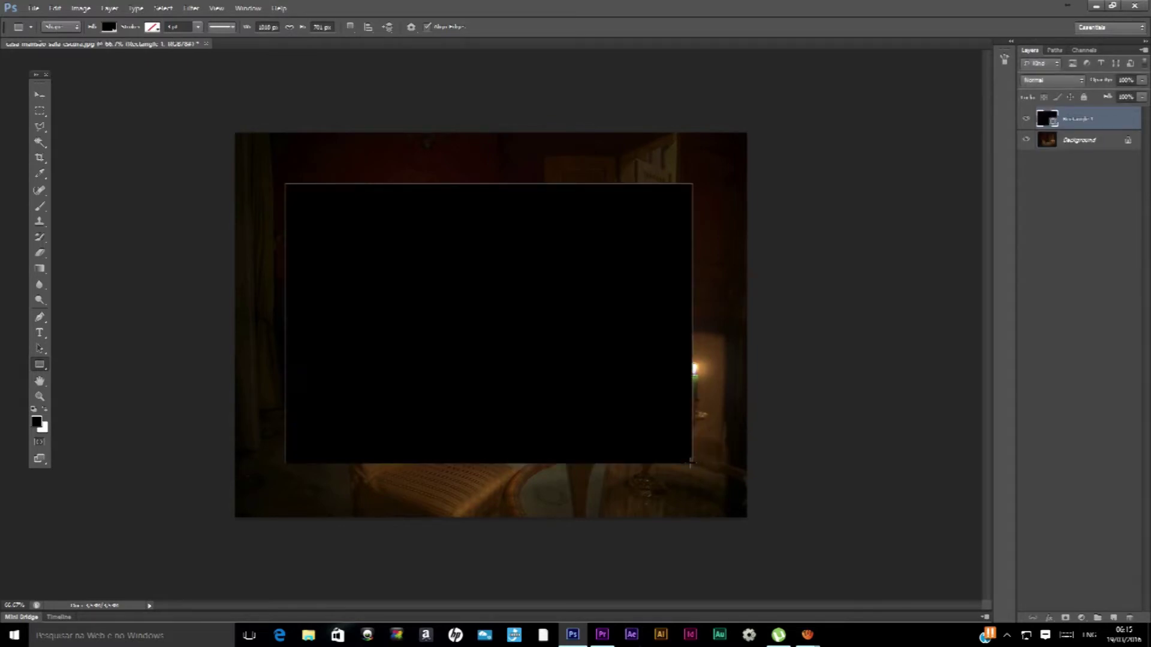
pyautogui.rightClick(1108, 123)
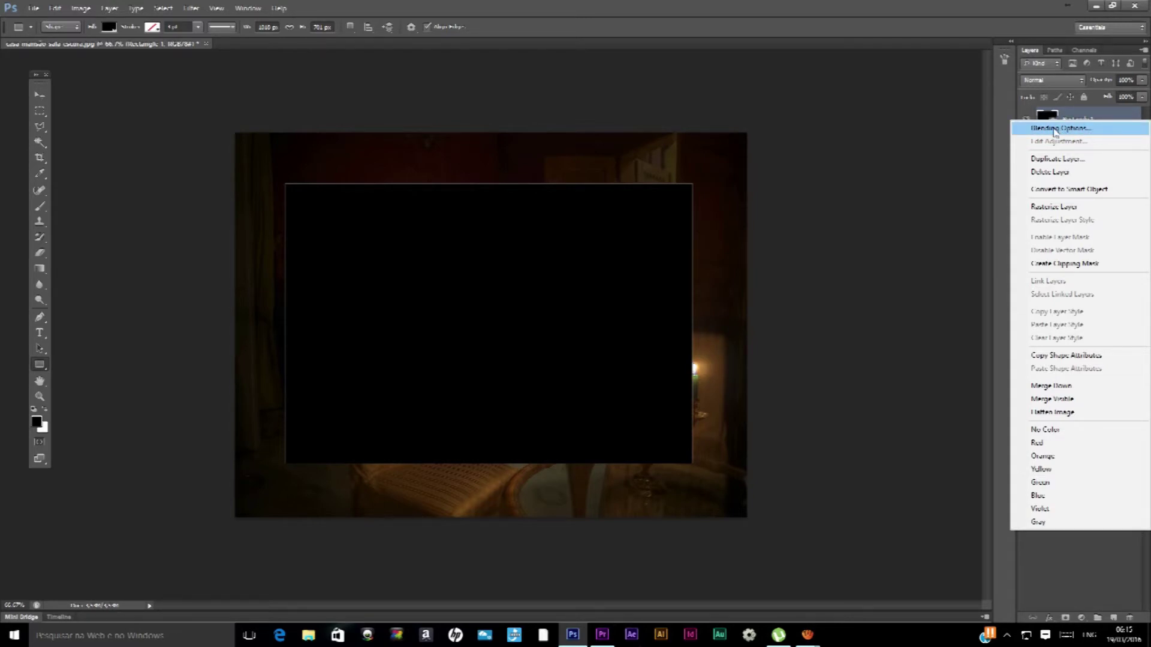
pyautogui.click(1055, 129)
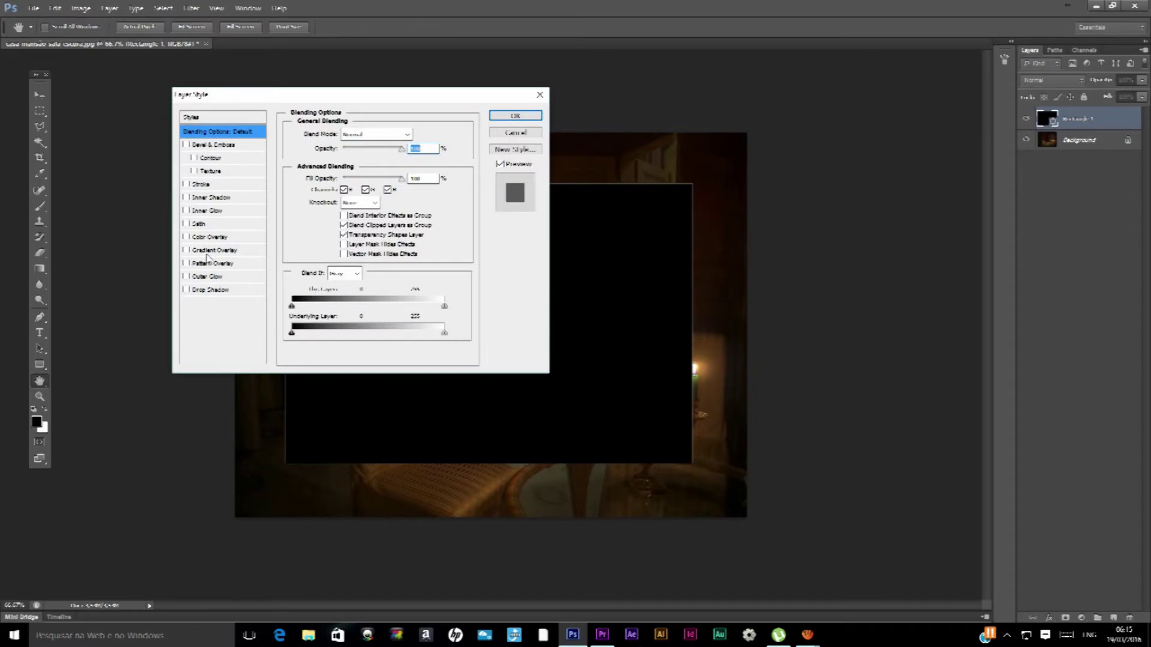
# Enable Gradient Overlay on the rectangle, toggling it to compare with and without the gradient
pyautogui.click(206, 251)
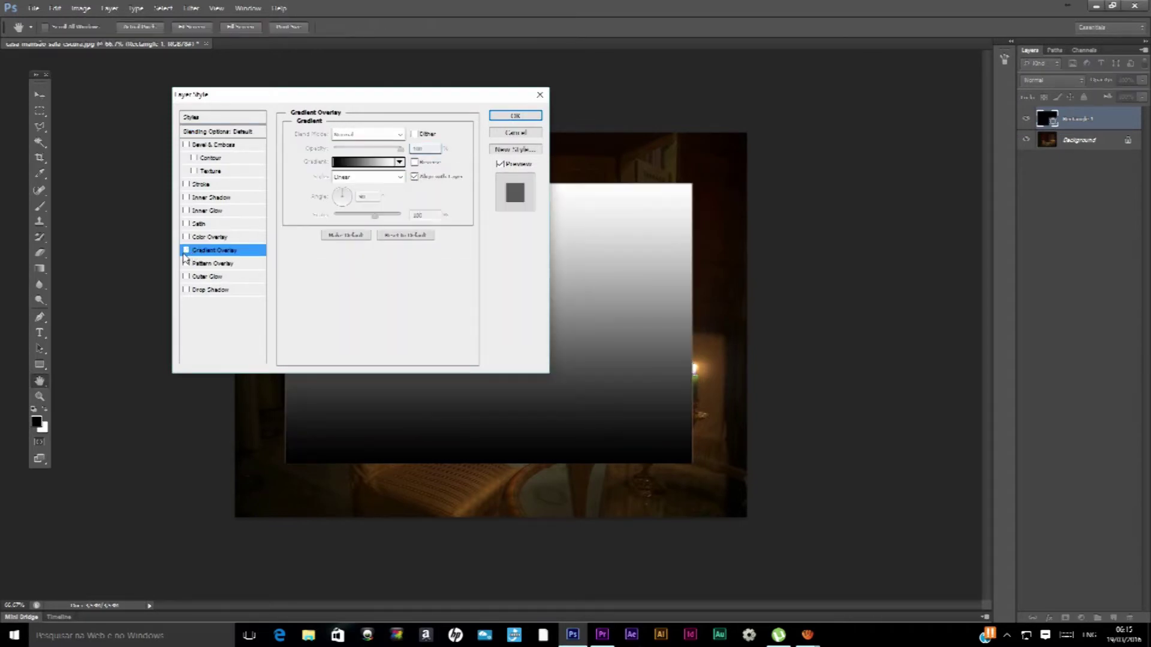
pyautogui.click(186, 251)
pyautogui.click(186, 250)
pyautogui.click(186, 250)
pyautogui.click(186, 251)
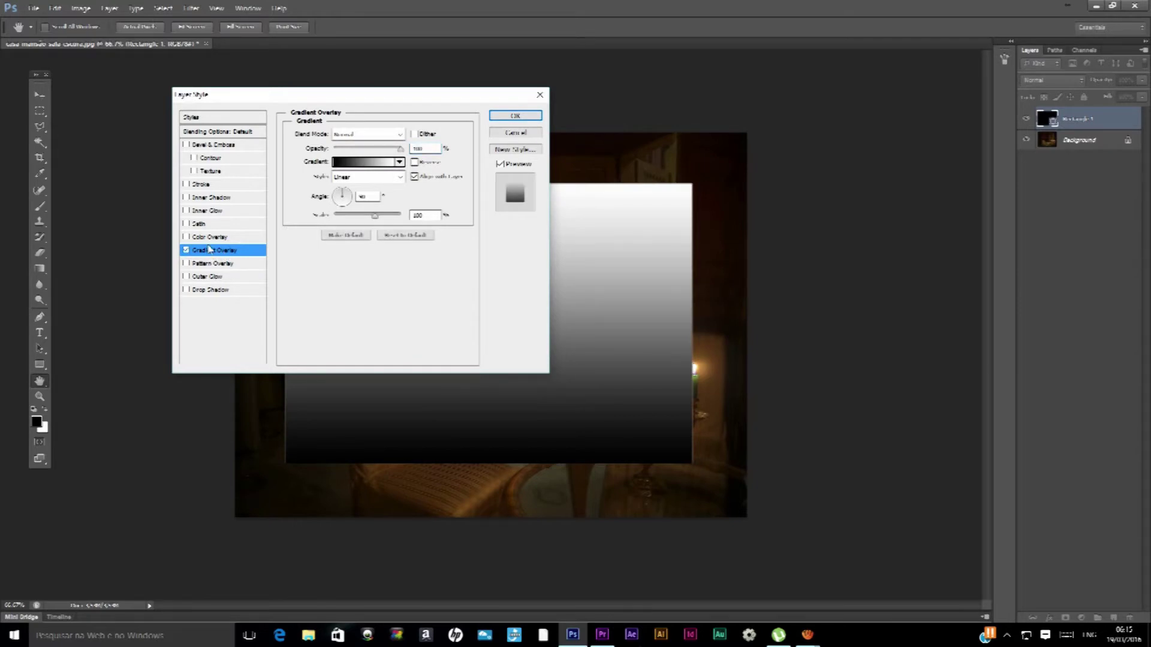
pyautogui.click(216, 132)
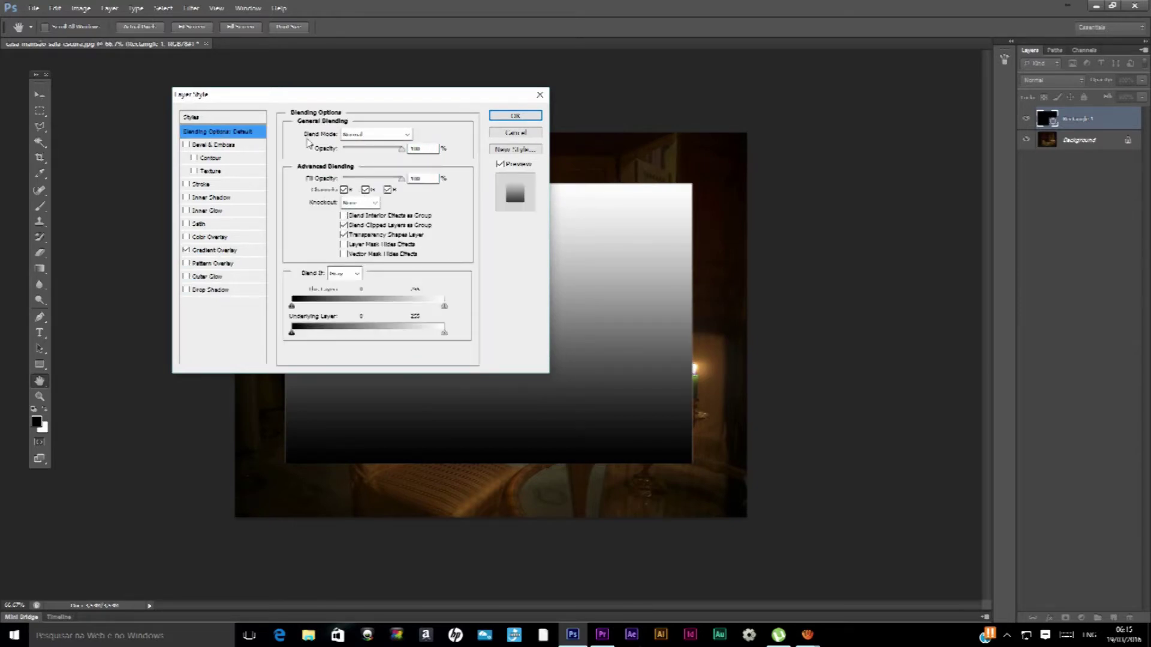
pyautogui.click(185, 250)
pyautogui.click(186, 251)
pyautogui.click(186, 251)
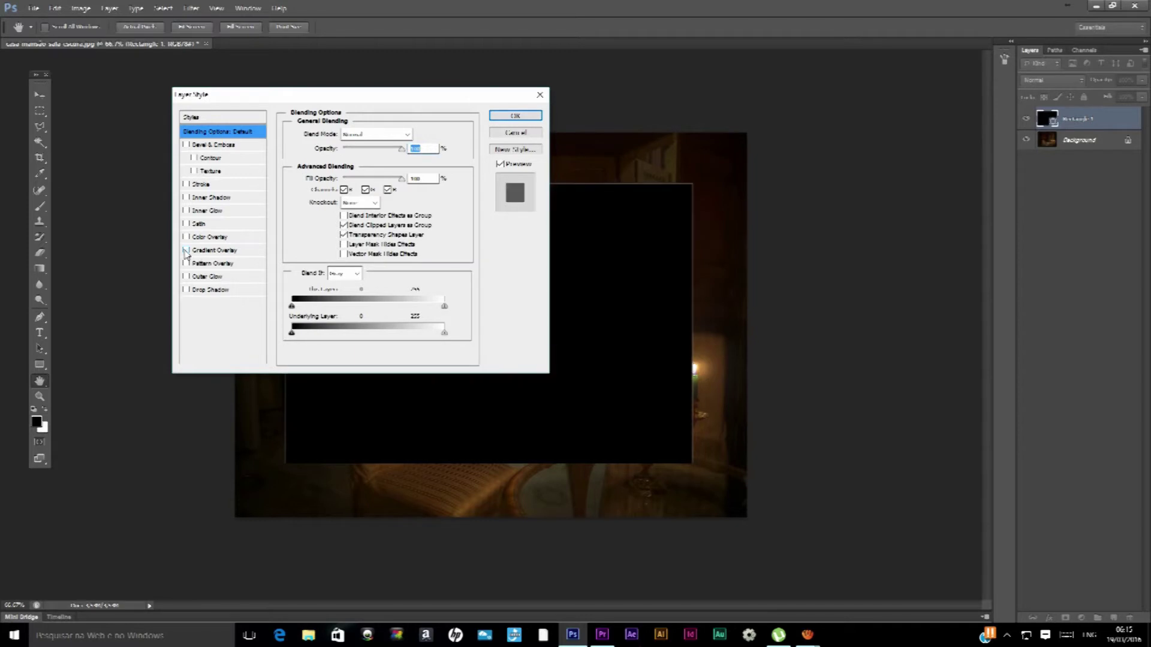
pyautogui.click(185, 251)
pyautogui.click(186, 251)
pyautogui.click(186, 250)
pyautogui.click(215, 251)
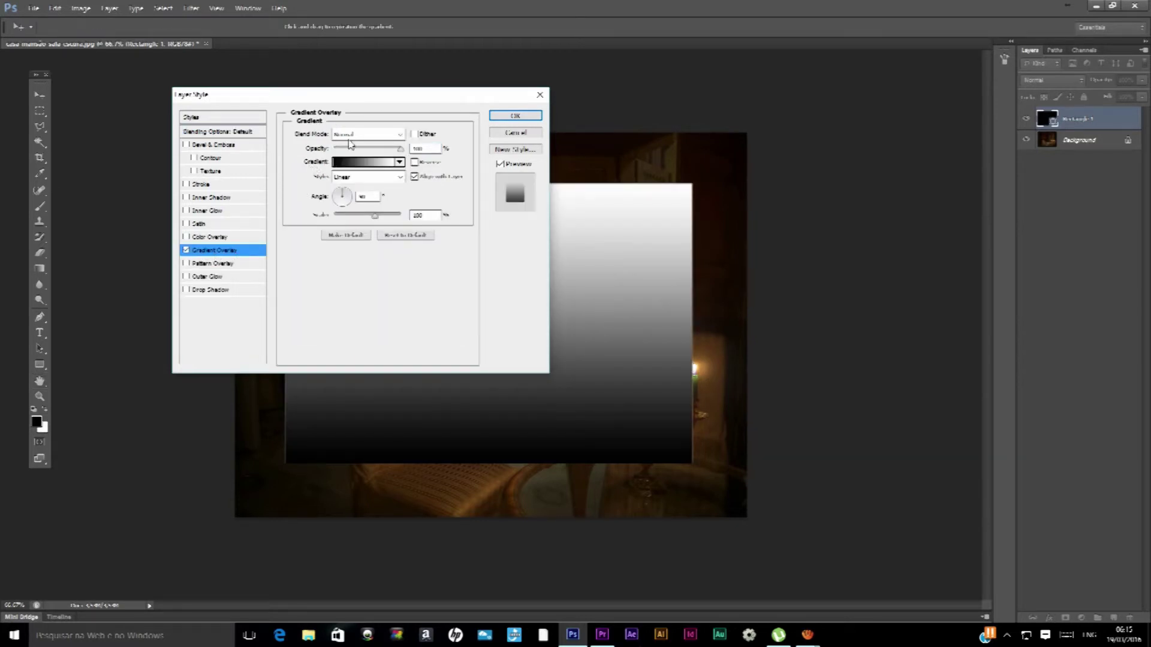
# Try and remove Color Overlay, Satin, Inner Shadow and Inner Glow, then open the overlay's gradient editor
pyautogui.click(186, 237)
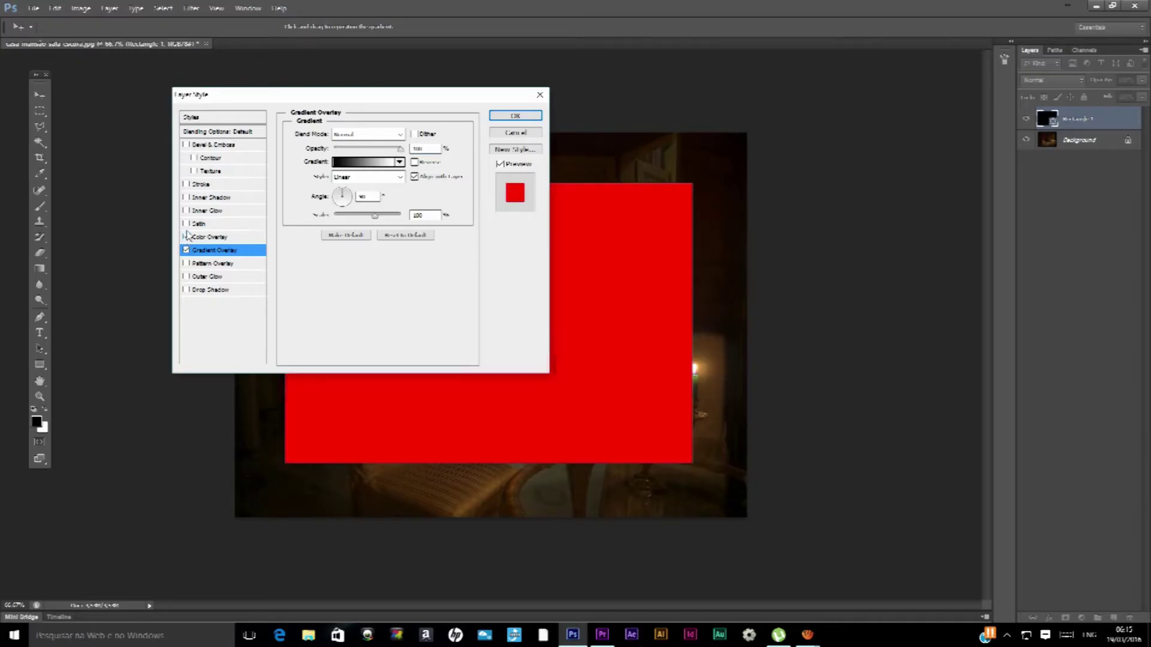
pyautogui.click(186, 224)
pyautogui.click(186, 224)
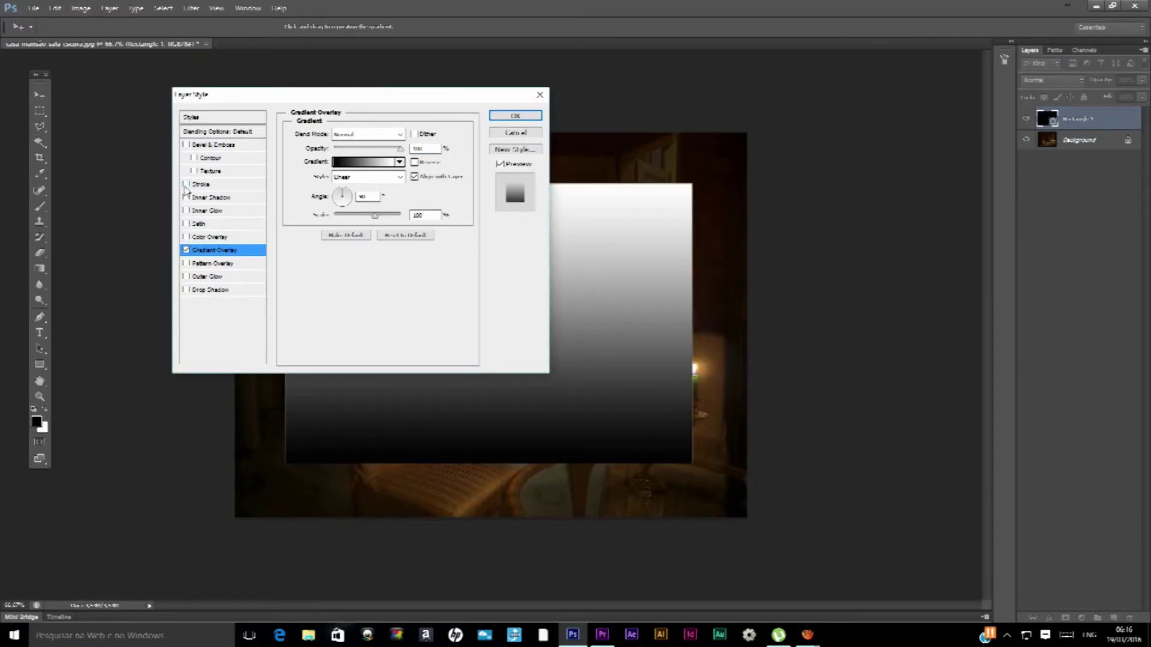
pyautogui.click(186, 197)
pyautogui.click(219, 197)
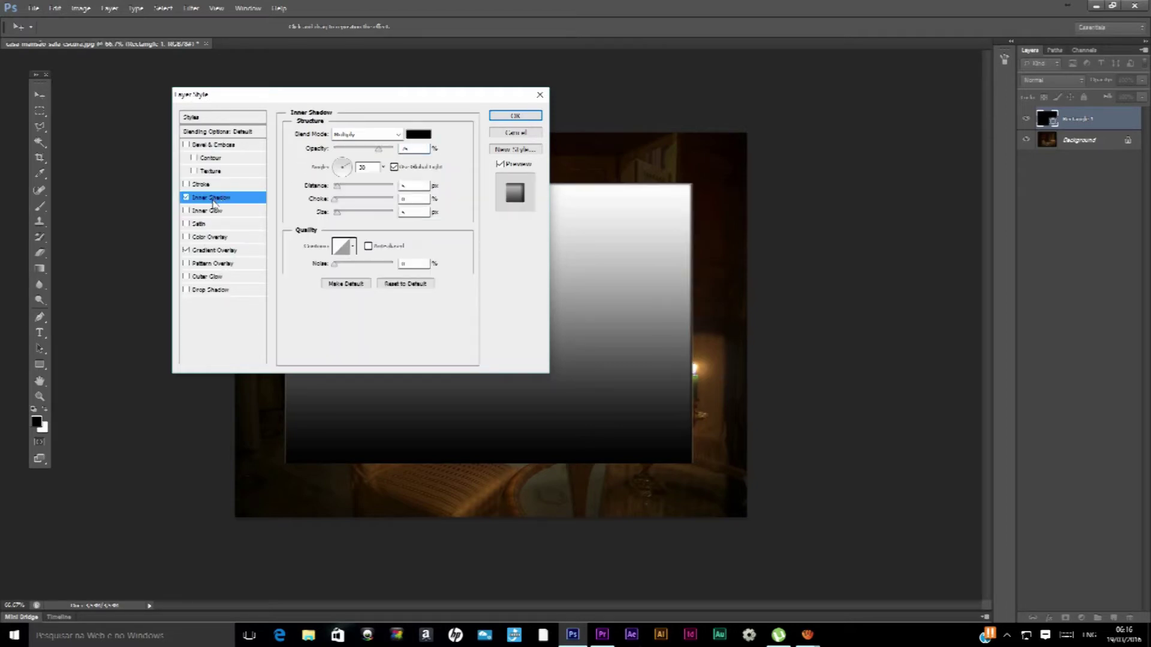
pyautogui.click(214, 210)
pyautogui.click(185, 198)
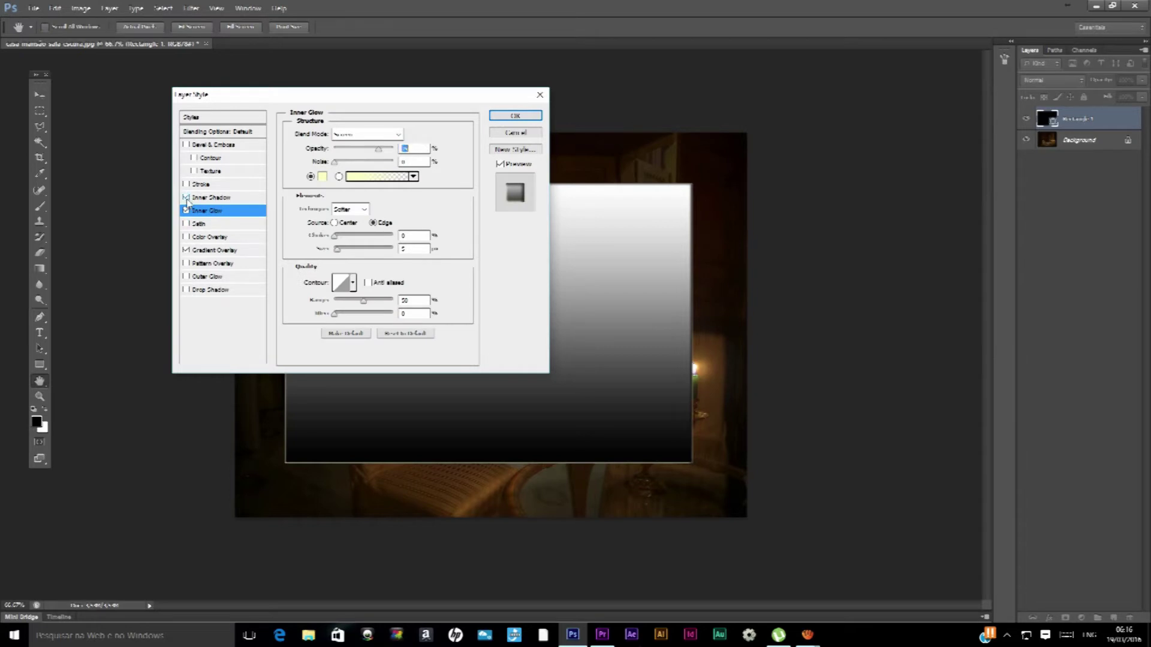
pyautogui.click(185, 210)
pyautogui.click(212, 251)
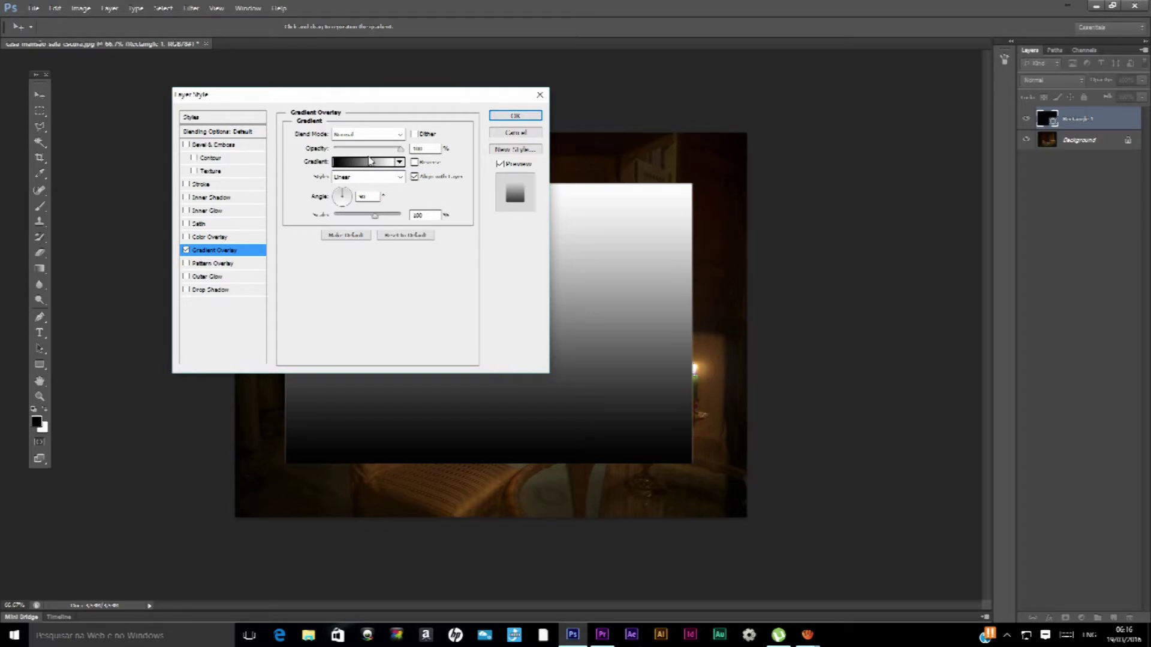
pyautogui.click(363, 163)
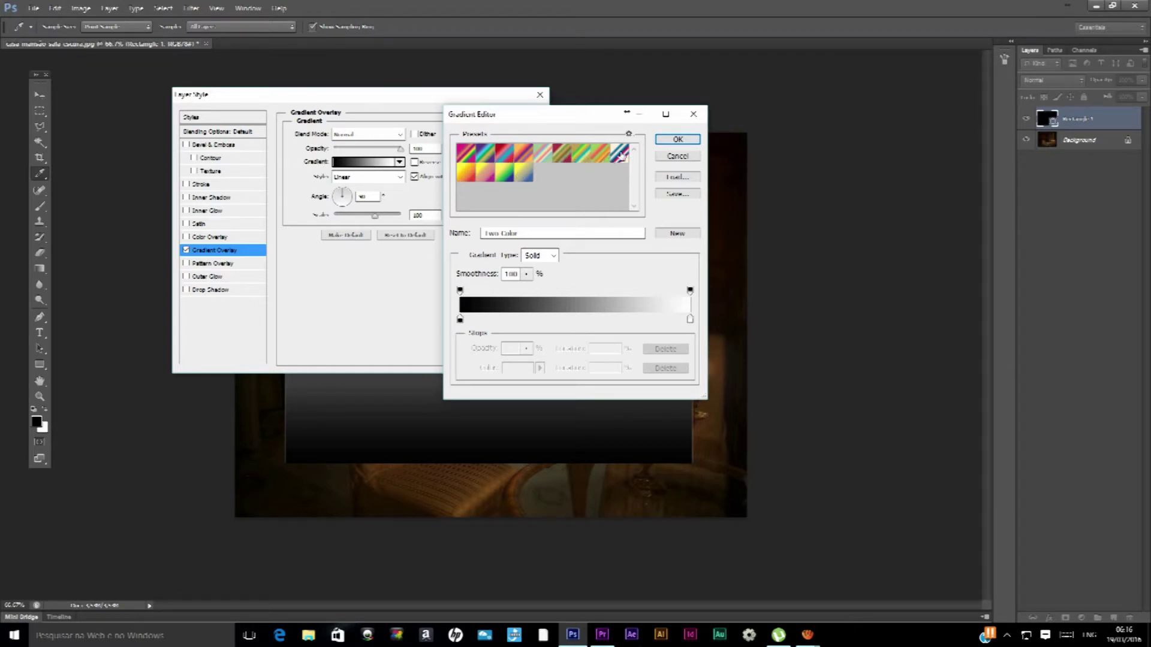
# Save the current gradients to a file and replace the presets with the Color Harmonies 2 set
pyautogui.click(629, 134)
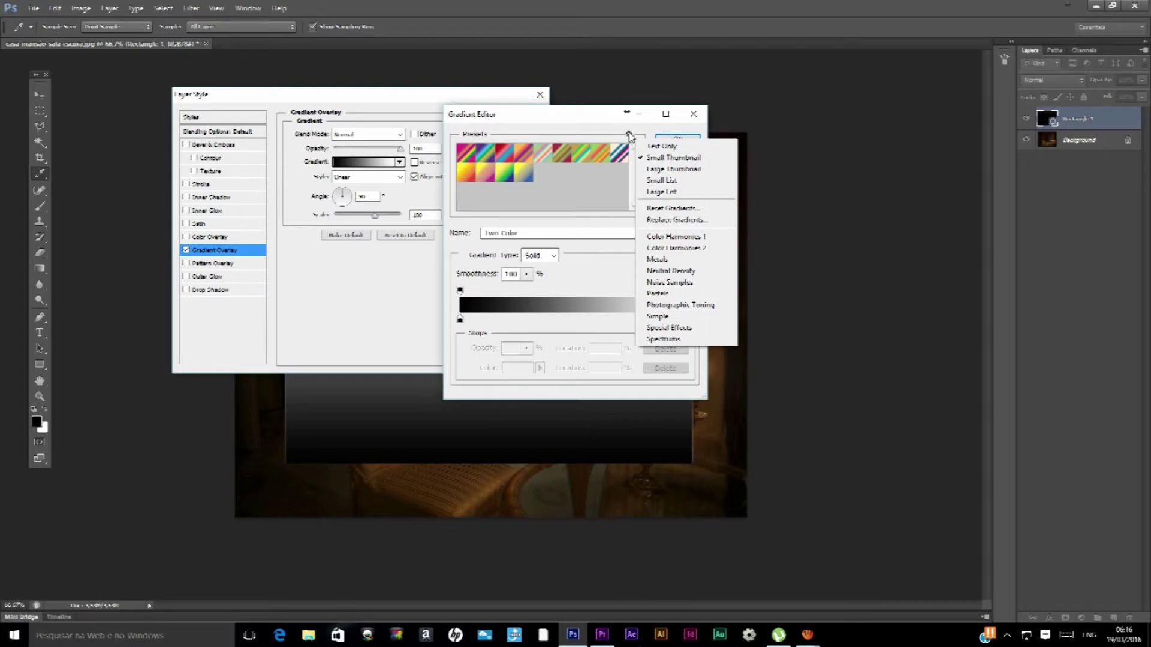
pyautogui.click(681, 248)
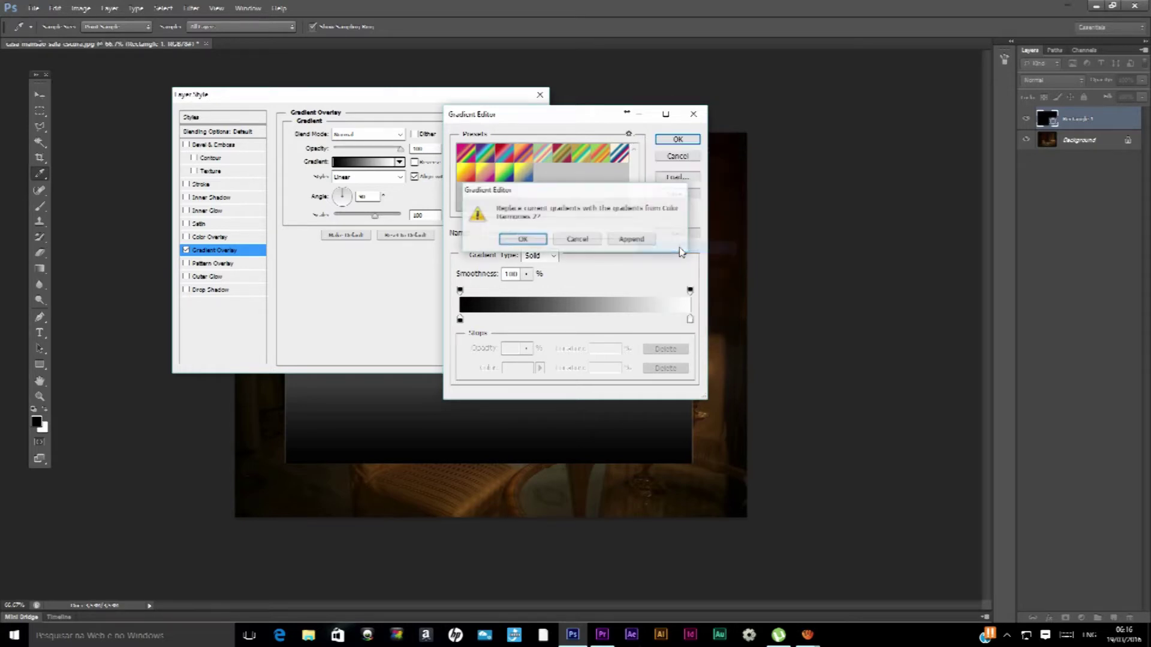
pyautogui.click(520, 240)
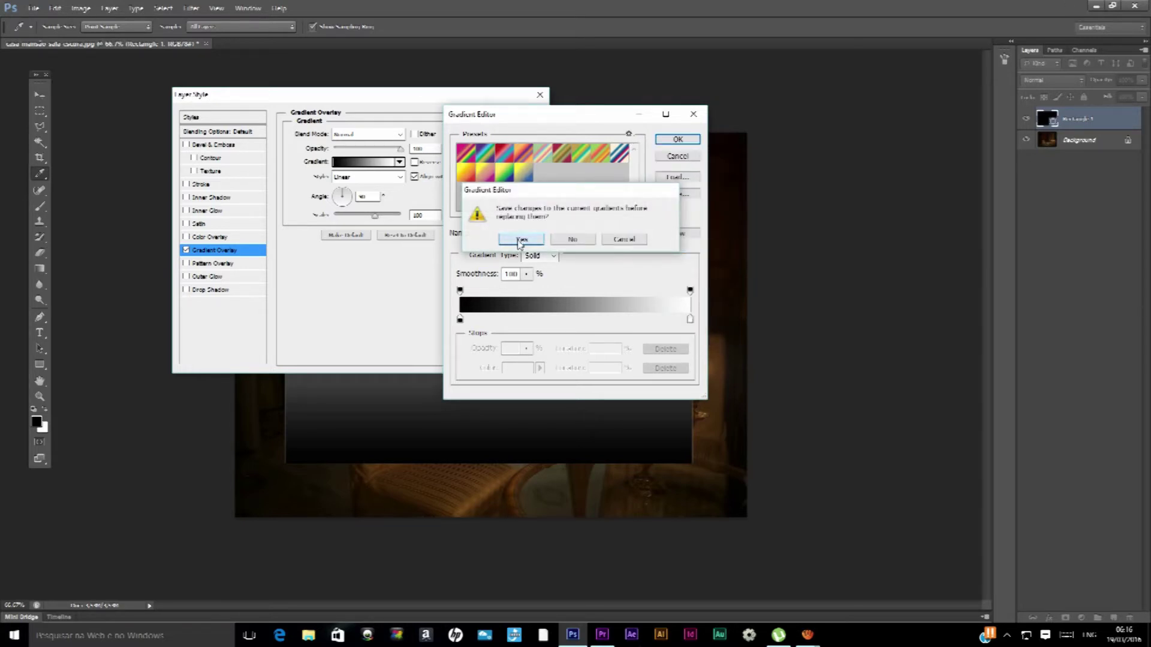
pyautogui.click(520, 242)
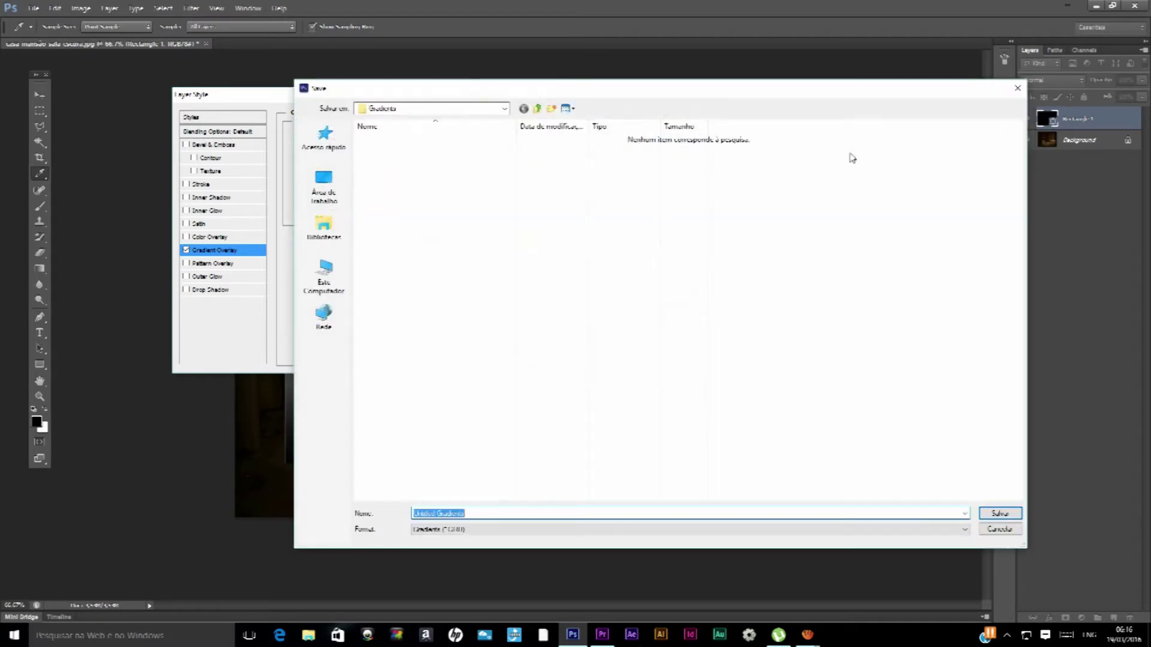
pyautogui.click(1000, 513)
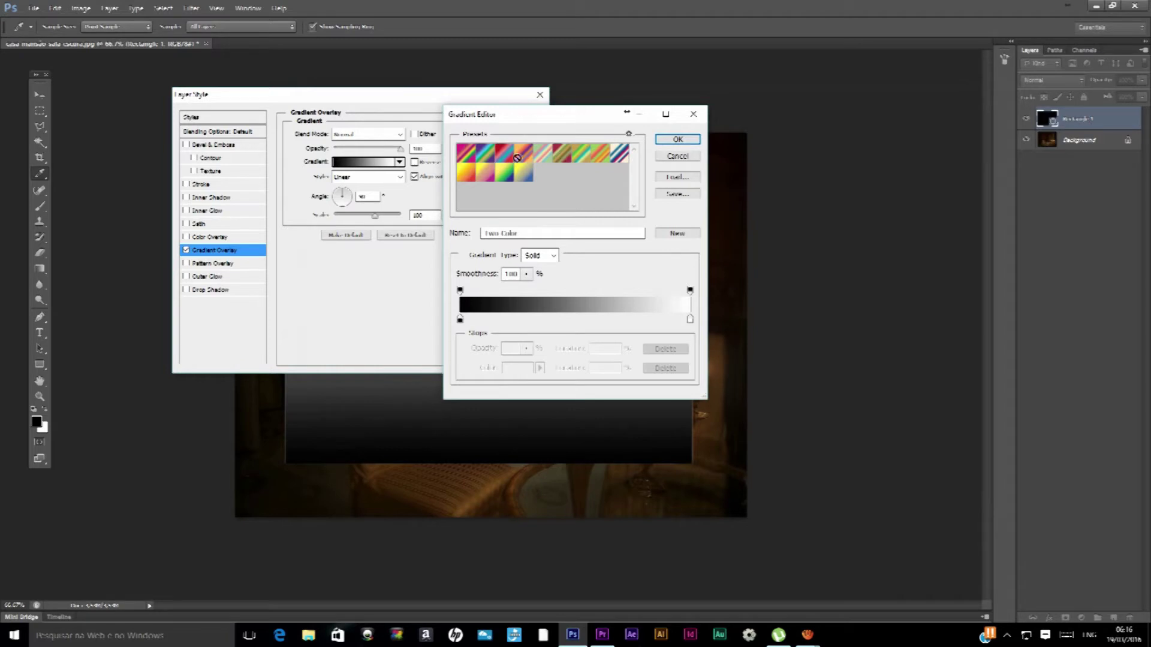
pyautogui.click(629, 133)
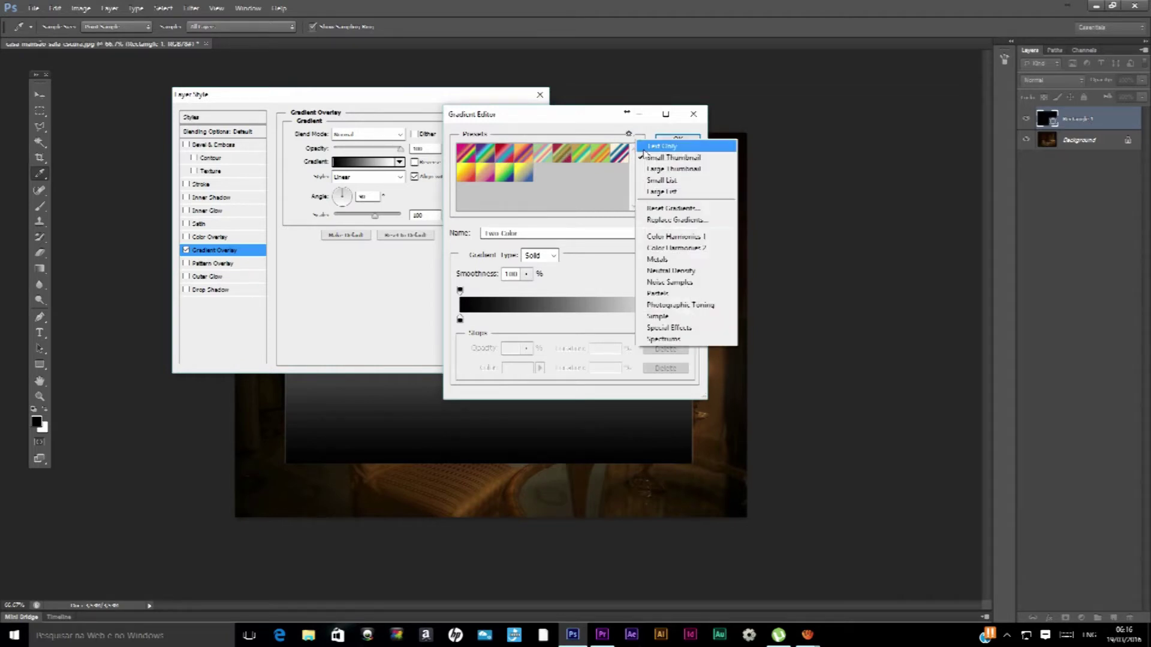
pyautogui.click(677, 247)
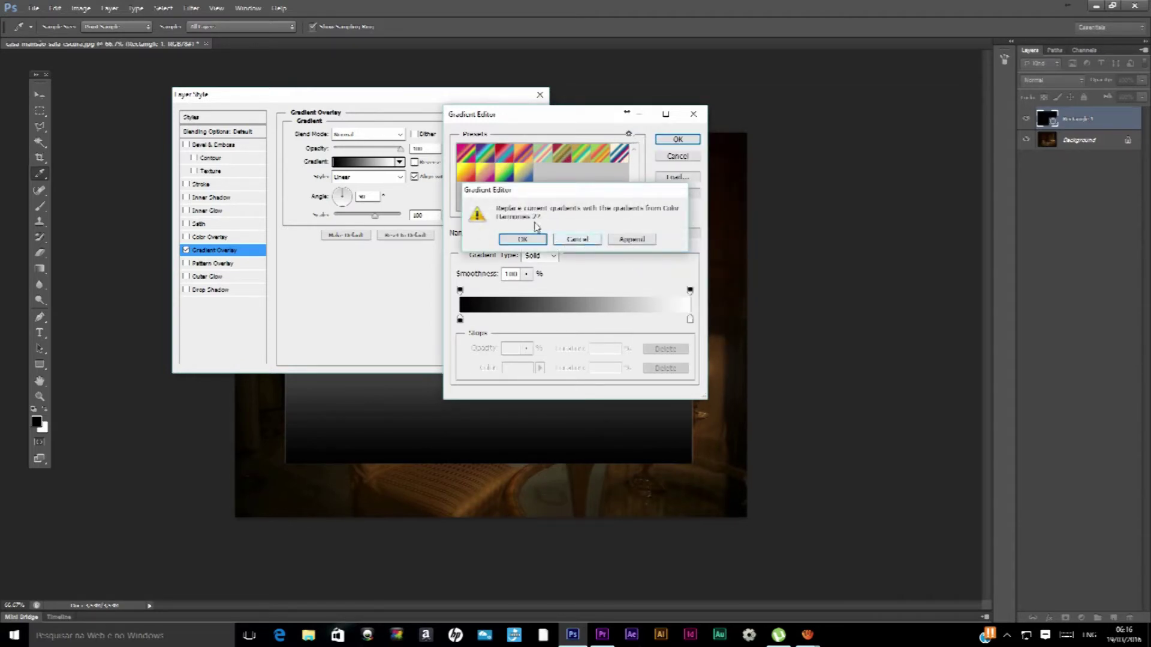
pyautogui.click(535, 241)
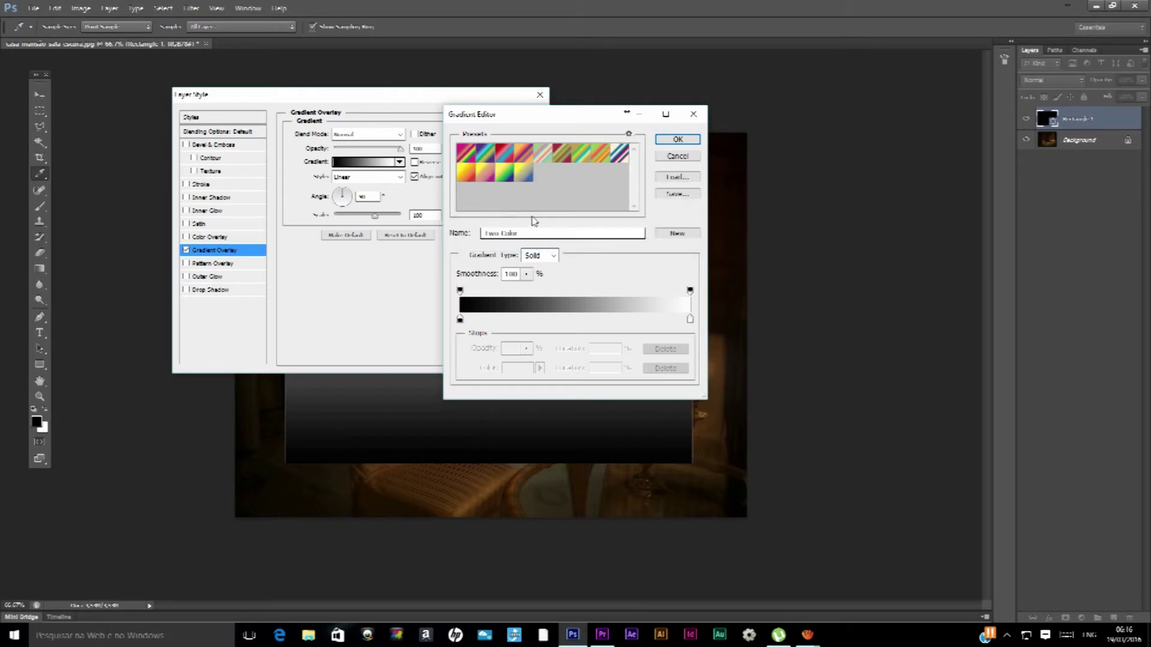
# Choose the Red, Blue, White gradient preset for the overlay
pyautogui.click(622, 157)
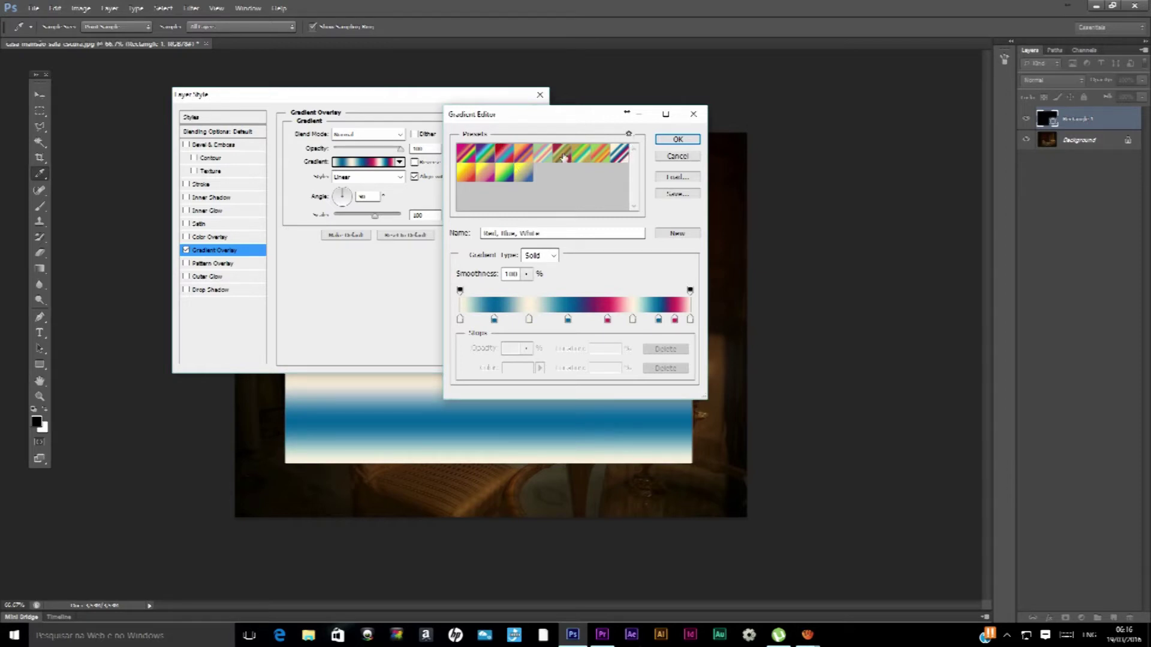
pyautogui.click(628, 135)
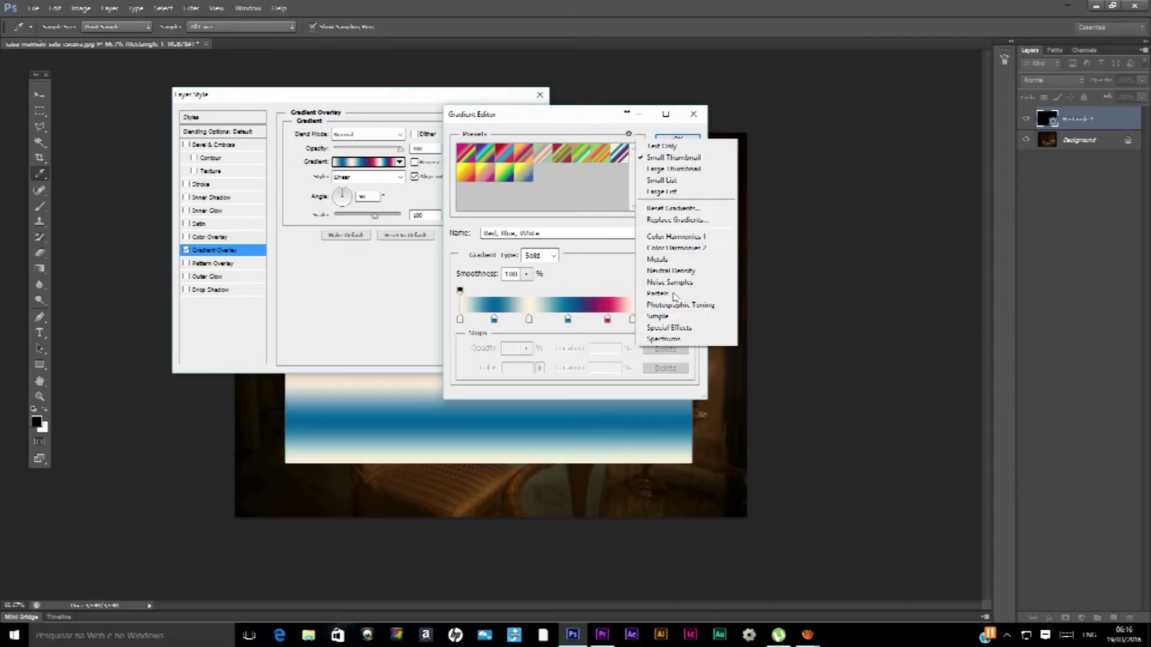
pyautogui.click(556, 213)
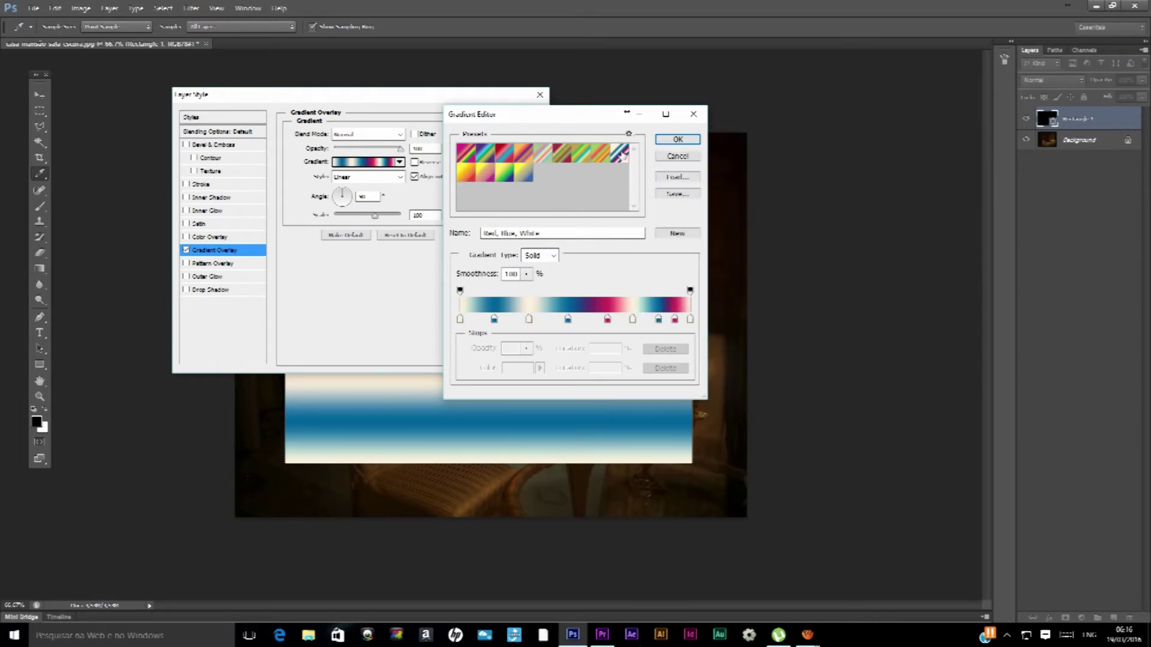
pyautogui.click(667, 141)
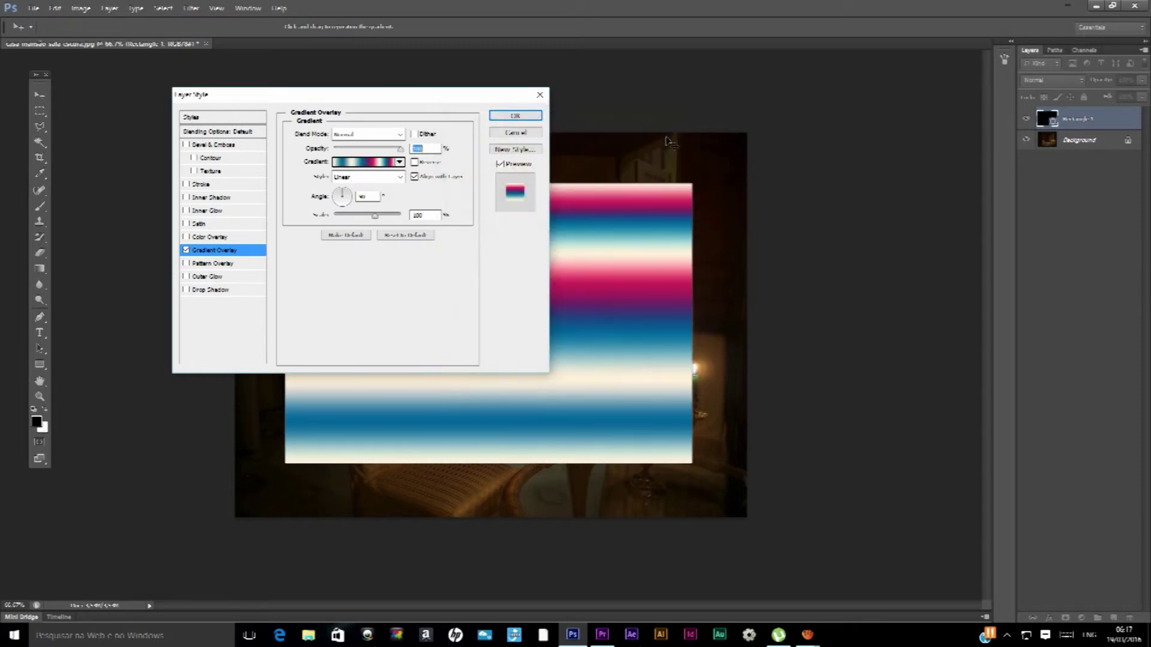
# Shrink the gradient stripes, apply the overlay, and hide the rectangle layer to view the photo
pyautogui.moveTo(374, 215); pyautogui.dragTo(375, 223)
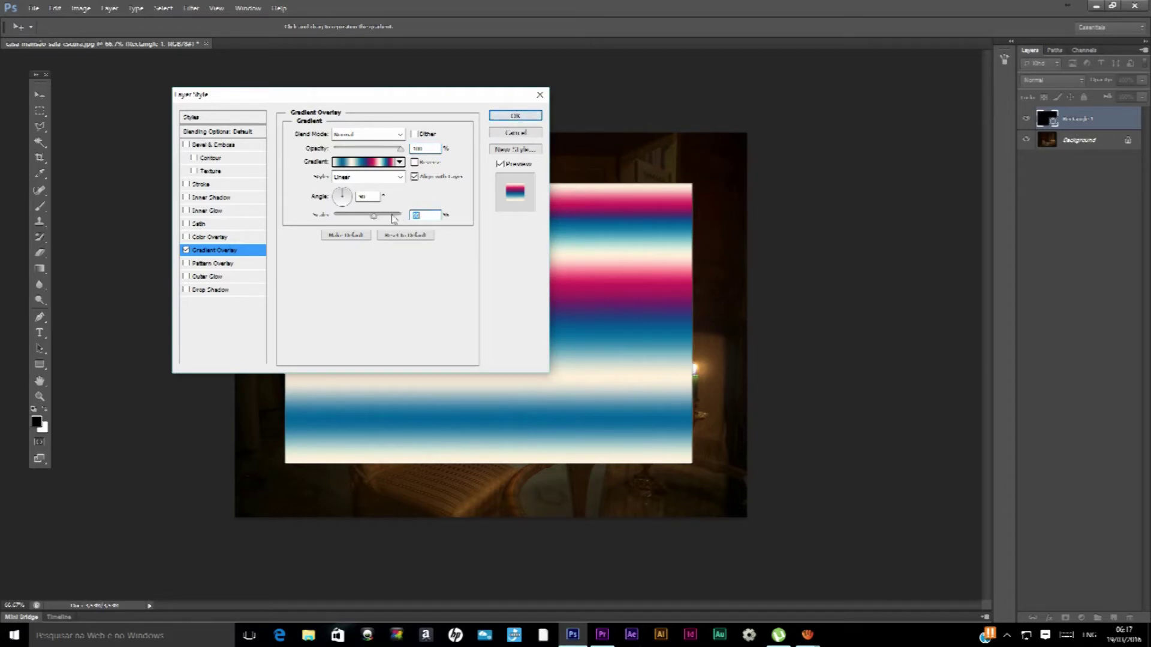
pyautogui.moveTo(386, 218); pyautogui.dragTo(377, 214)
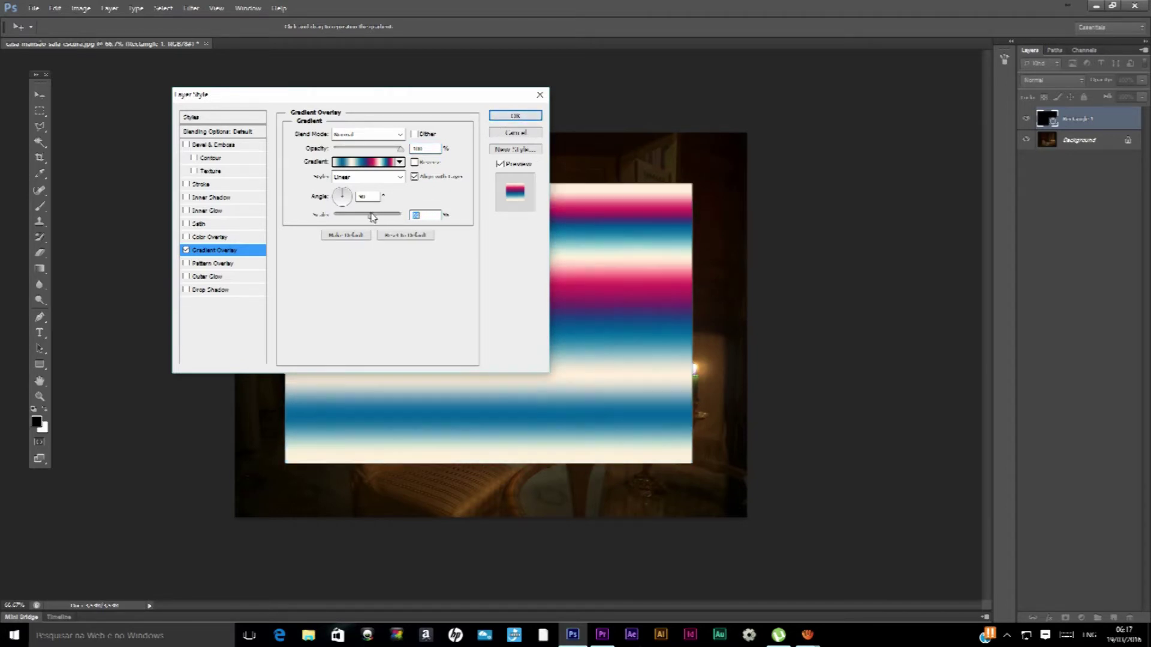
pyautogui.moveTo(379, 218); pyautogui.dragTo(377, 216)
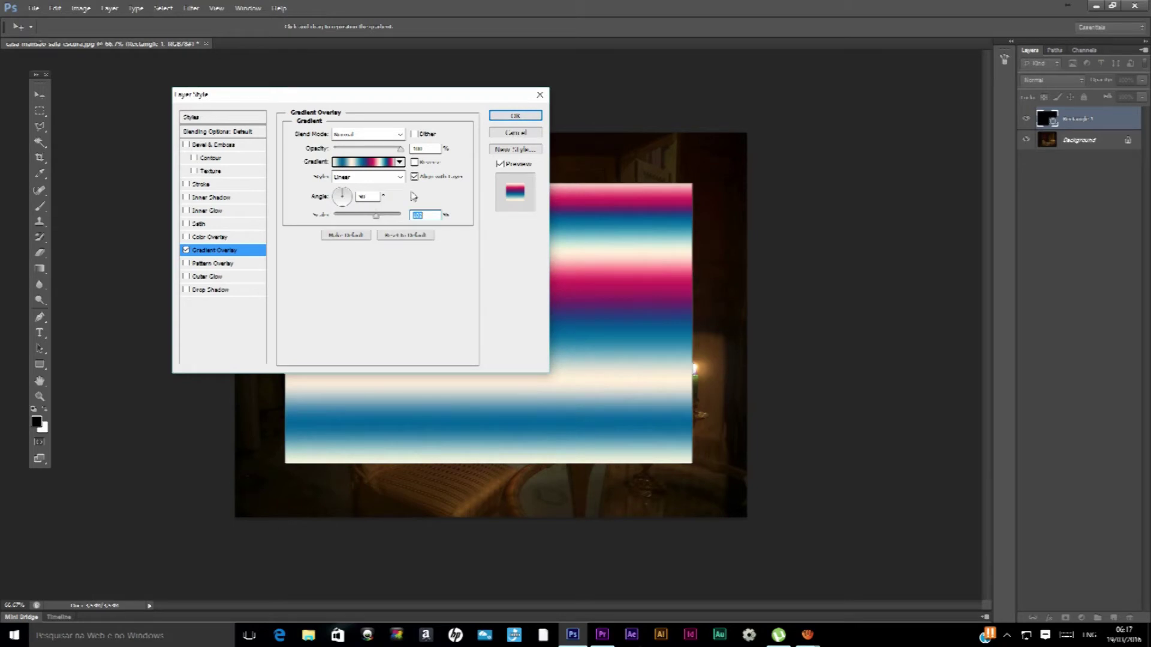
pyautogui.click(505, 123)
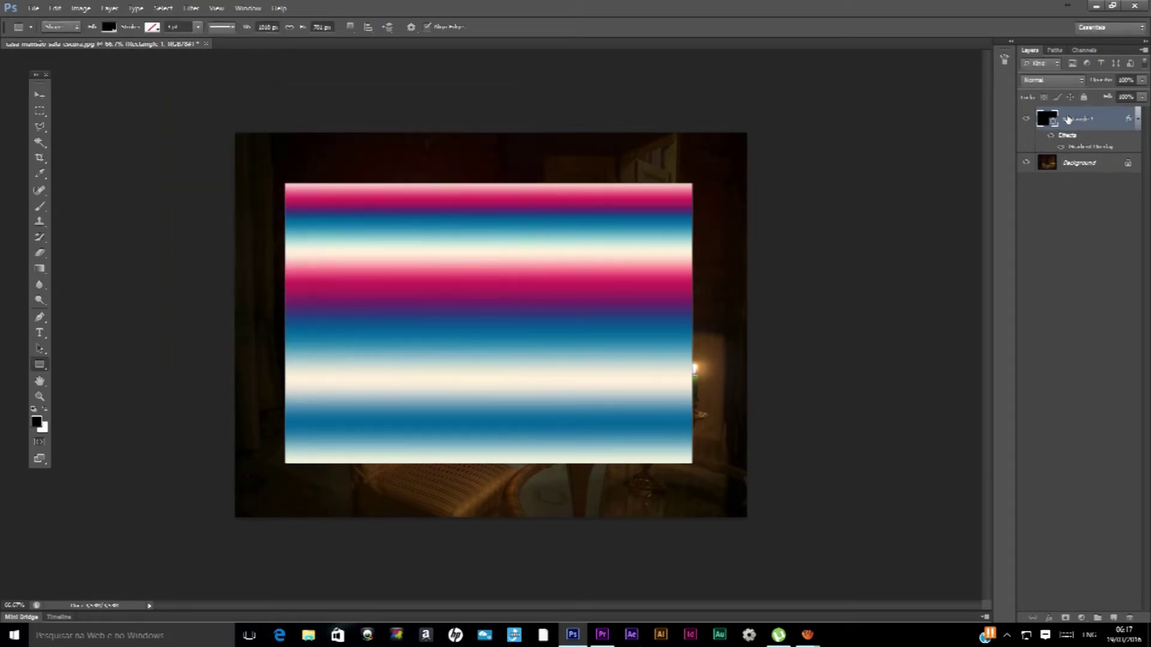
pyautogui.click(1026, 118)
# Show Rectangle 1 again, convert it to a smart object, then rasterize it
pyautogui.click(1027, 118)
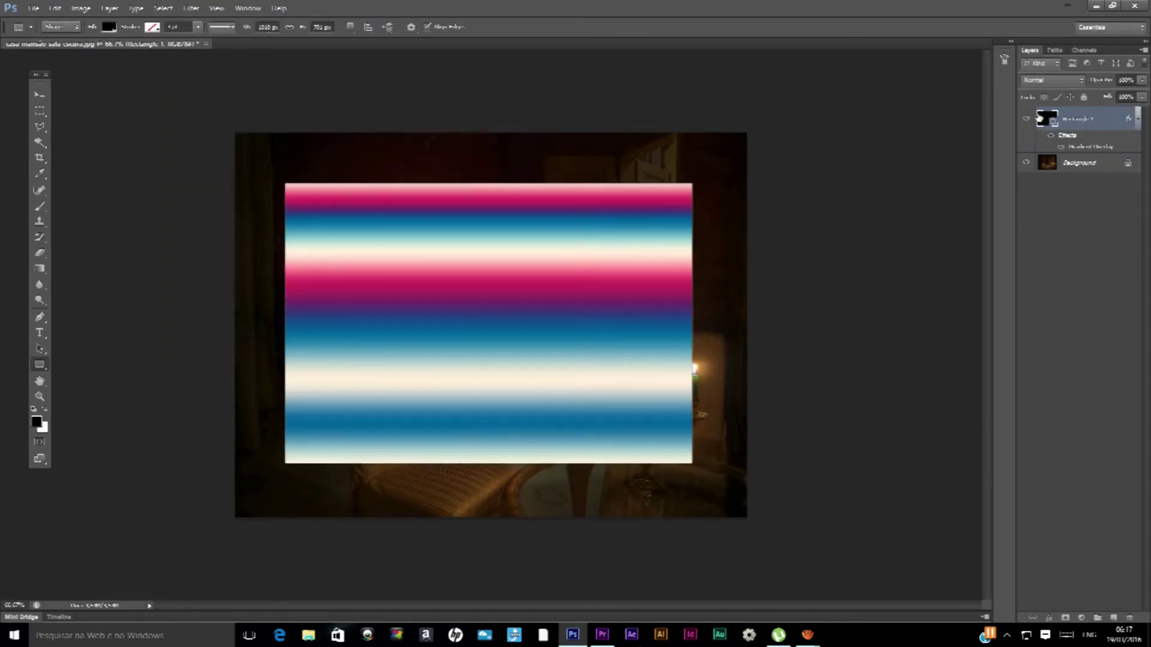
pyautogui.rightClick(1082, 117)
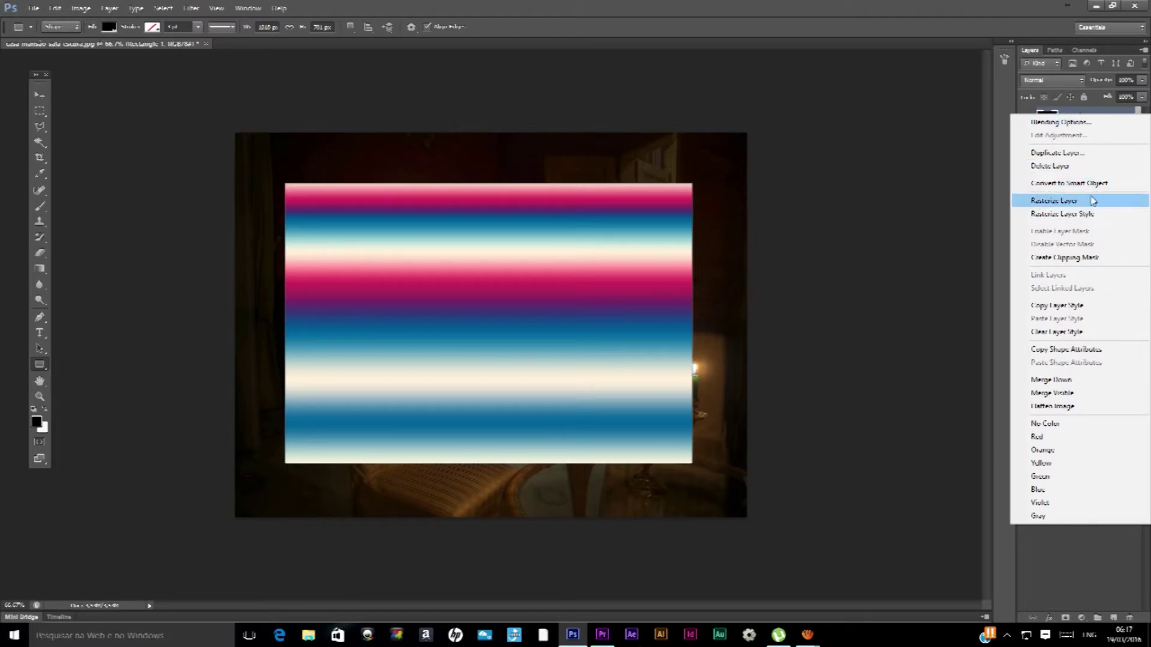
pyautogui.click(1057, 186)
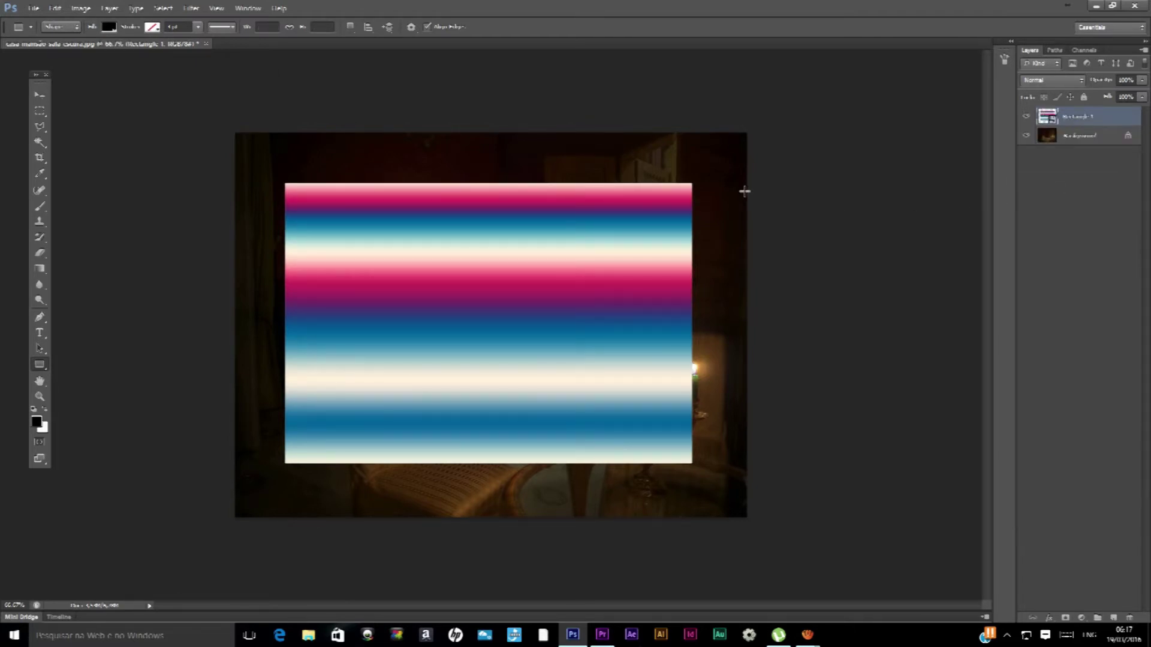
pyautogui.rightClick(1077, 123)
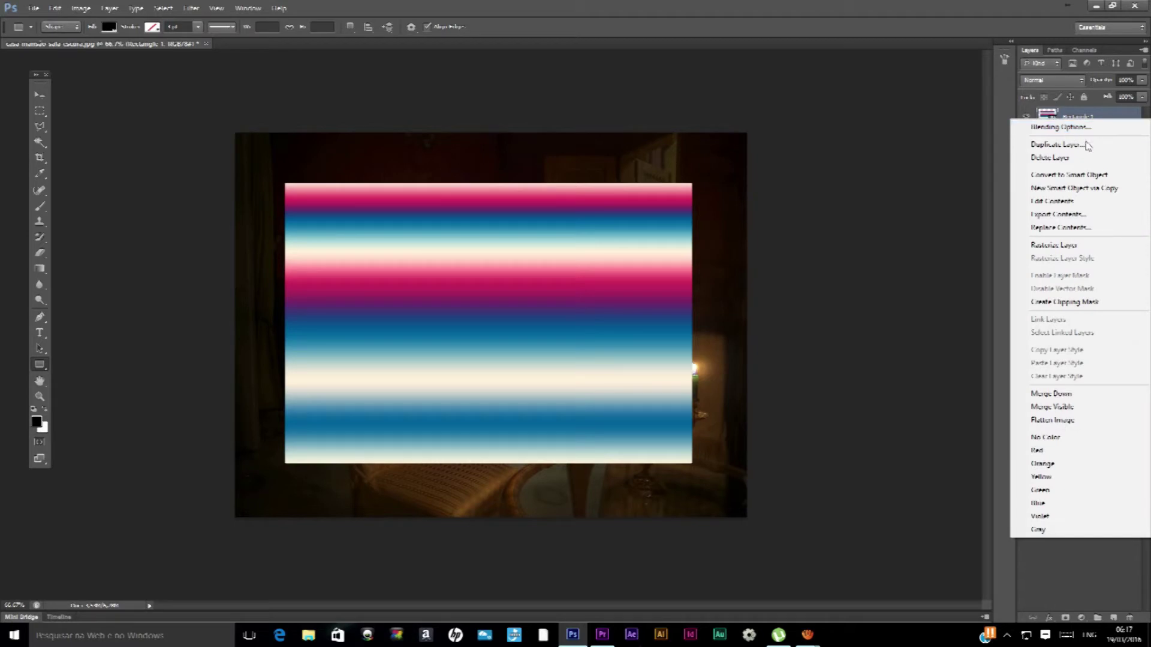
pyautogui.click(1071, 246)
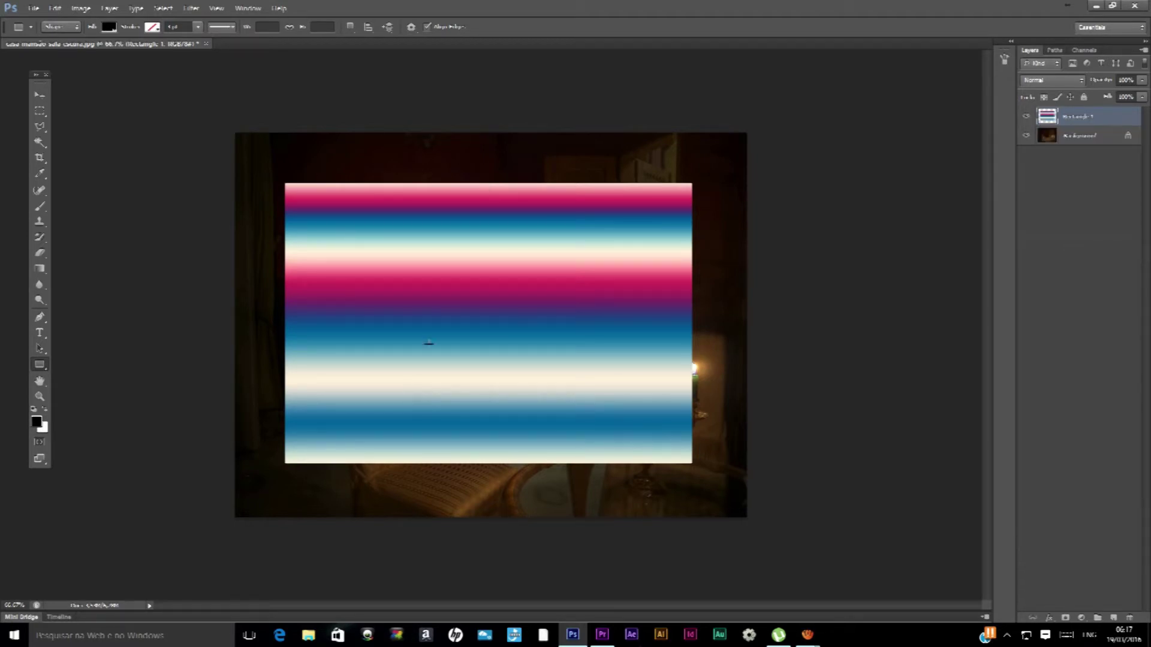
pyautogui.click(40, 237)
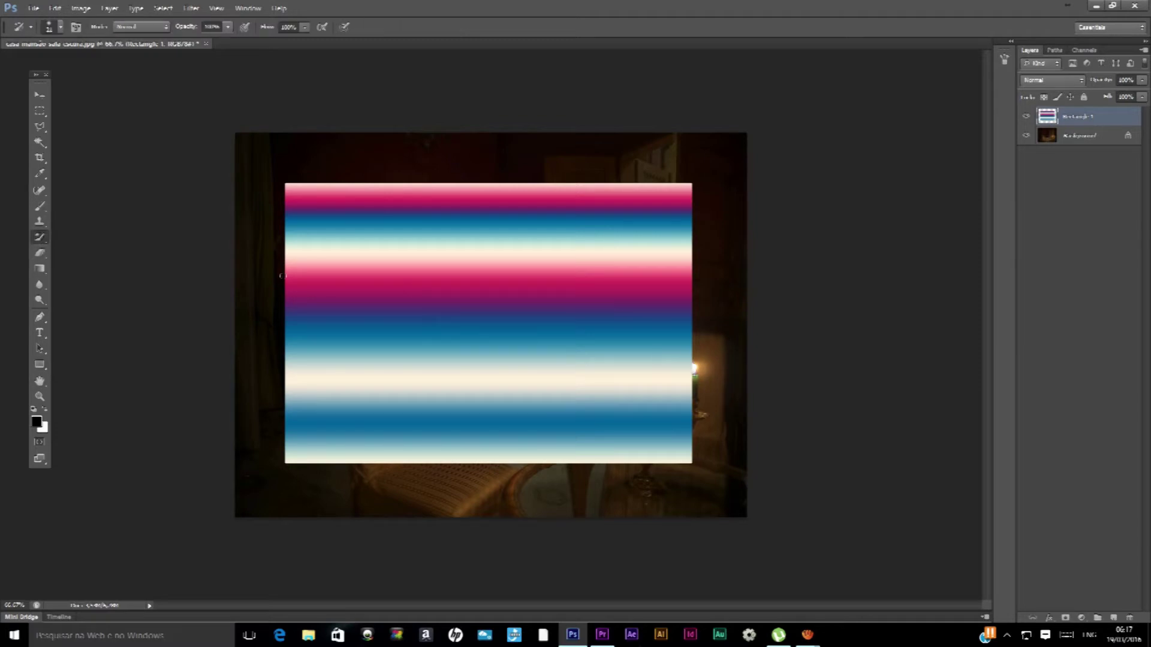
pyautogui.click(39, 253)
pyautogui.moveTo(332, 270); pyautogui.dragTo(456, 195)
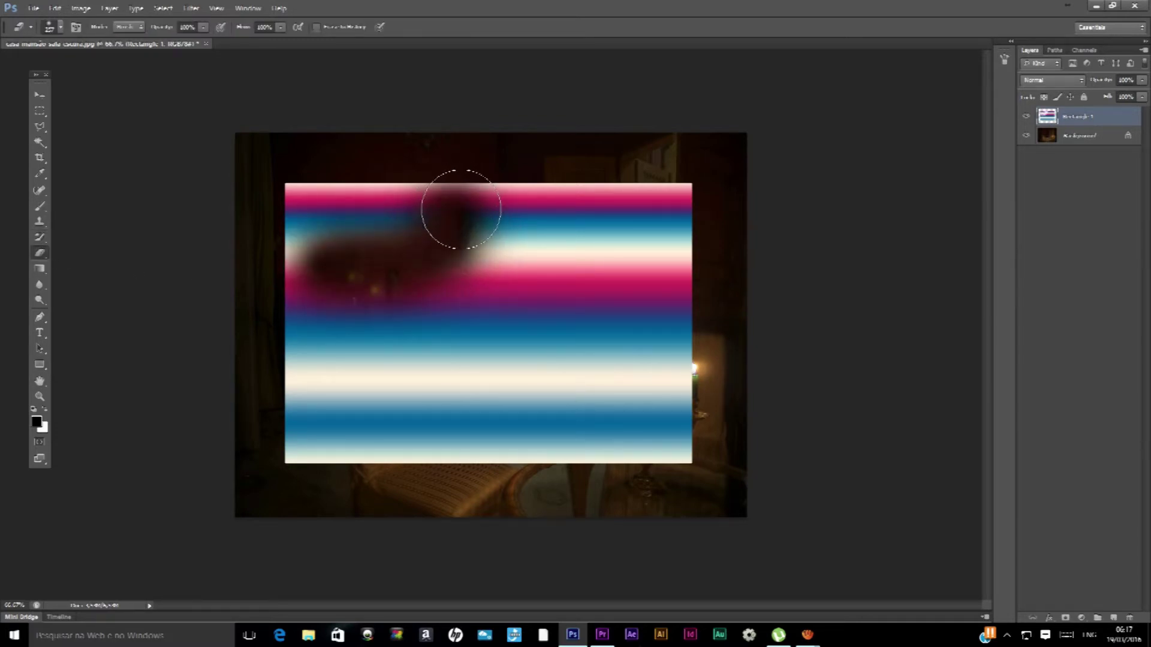
pyautogui.hotkey('ctrl', 'z')
pyautogui.click(40, 95)
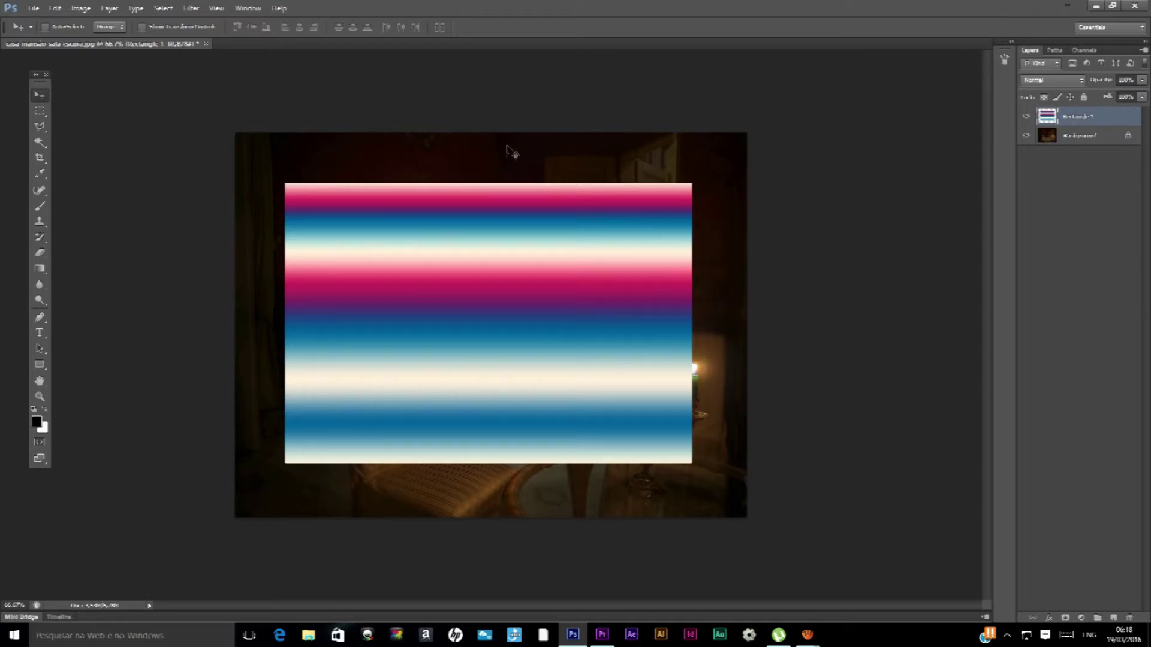
# Desaturate the striped rectangle with Hue/Saturation at -100 saturation
pyautogui.click(75, 7)
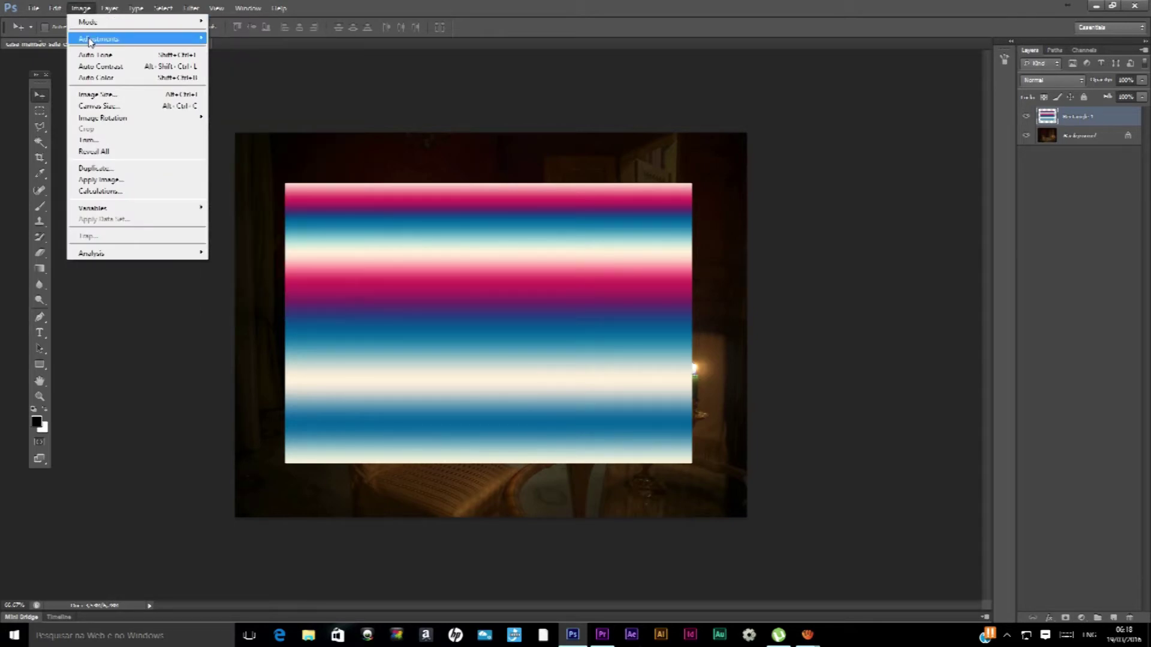
pyautogui.moveTo(91, 42)
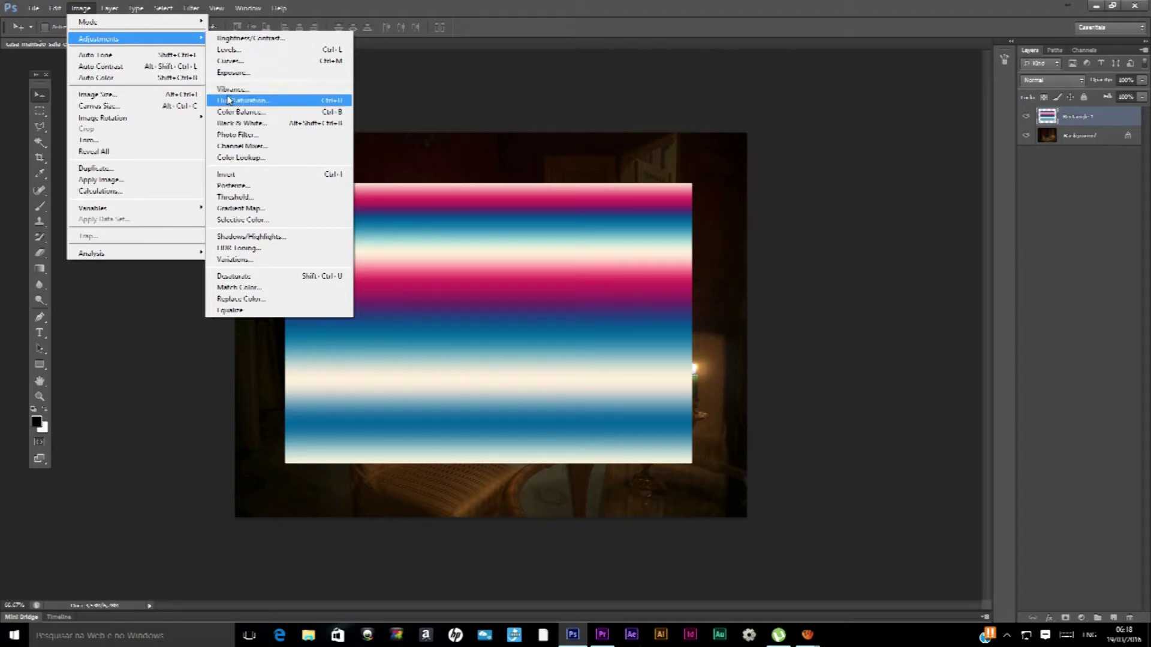
pyautogui.click(235, 102)
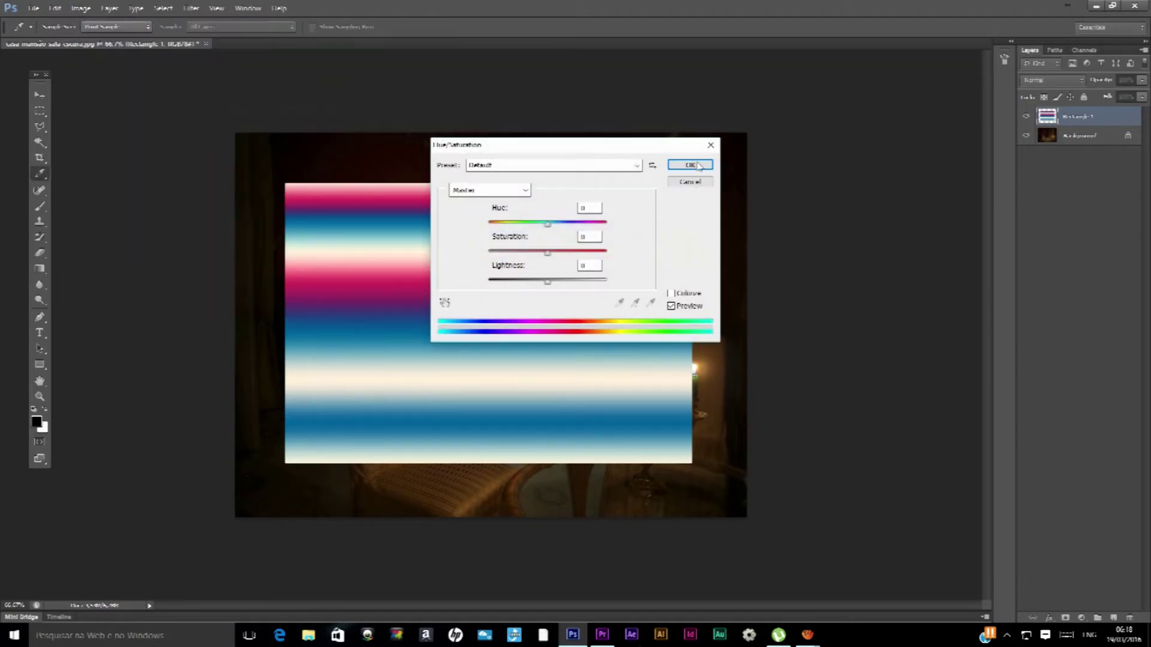
pyautogui.click(709, 146)
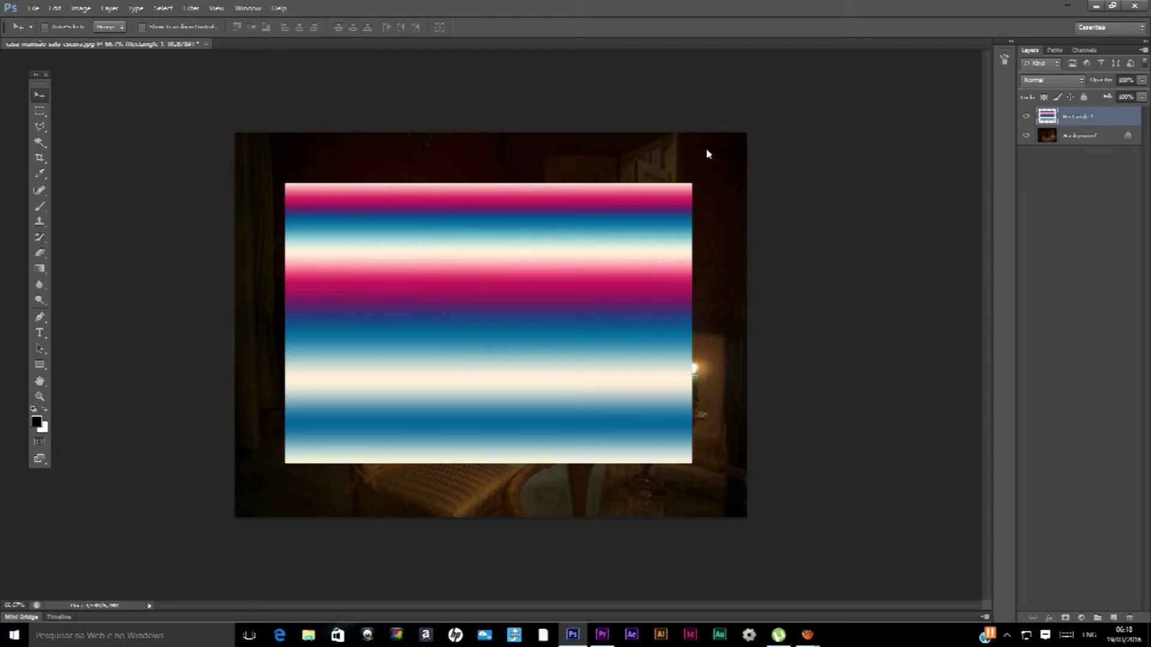
pyautogui.hotkey('ctrl', 'u')
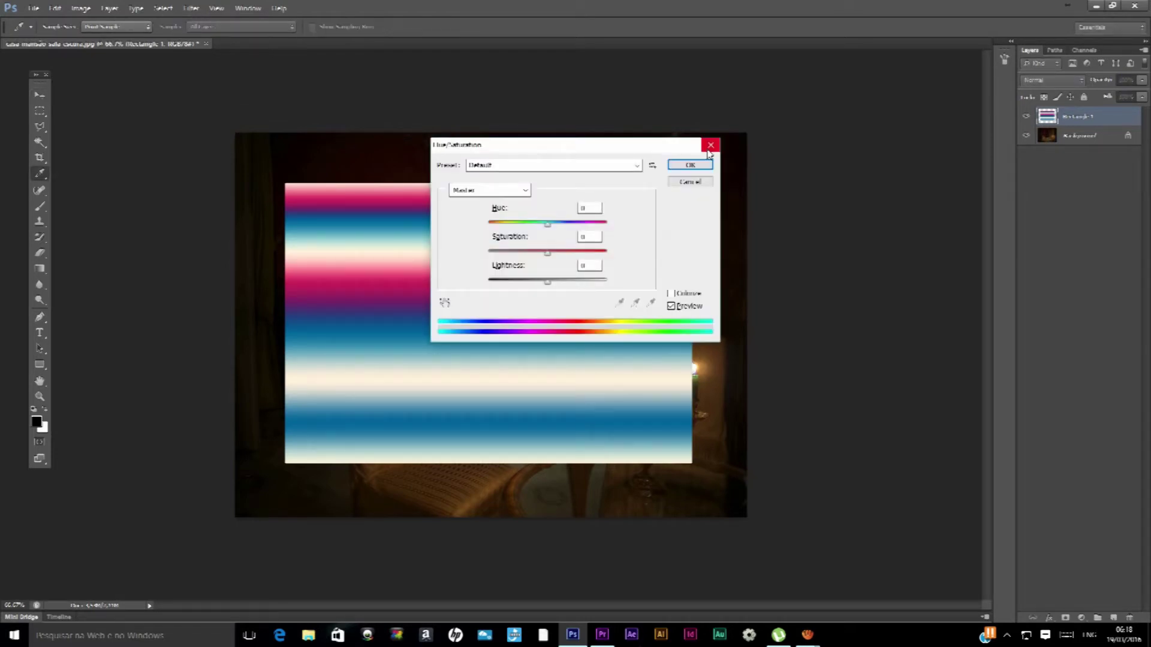
pyautogui.moveTo(547, 253); pyautogui.dragTo(461, 252)
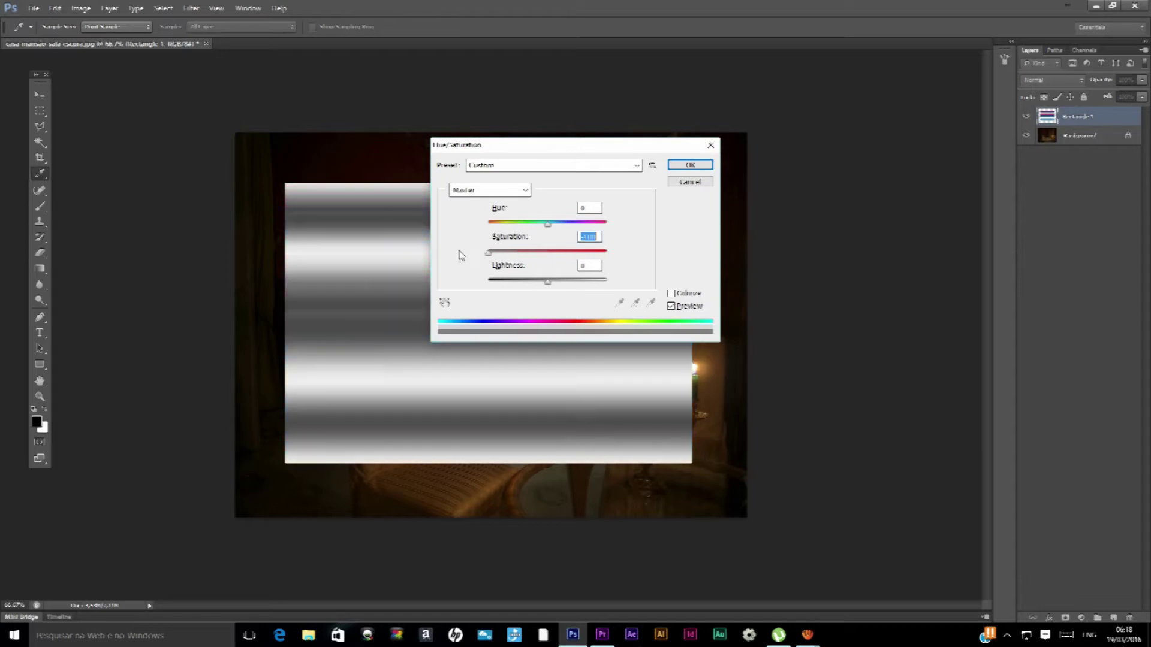
pyautogui.click(682, 166)
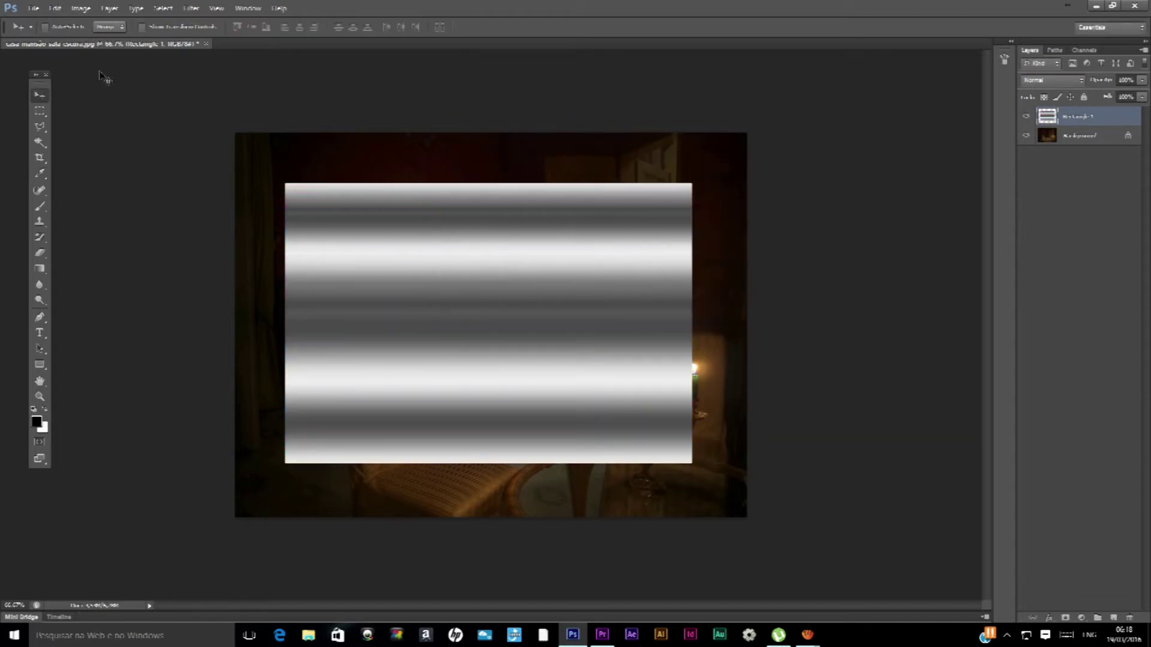
# Distort the striped layer's corners into a slanted beam from the left edge to top right, then shift it
pyautogui.click(57, 10)
pyautogui.moveTo(110, 245)
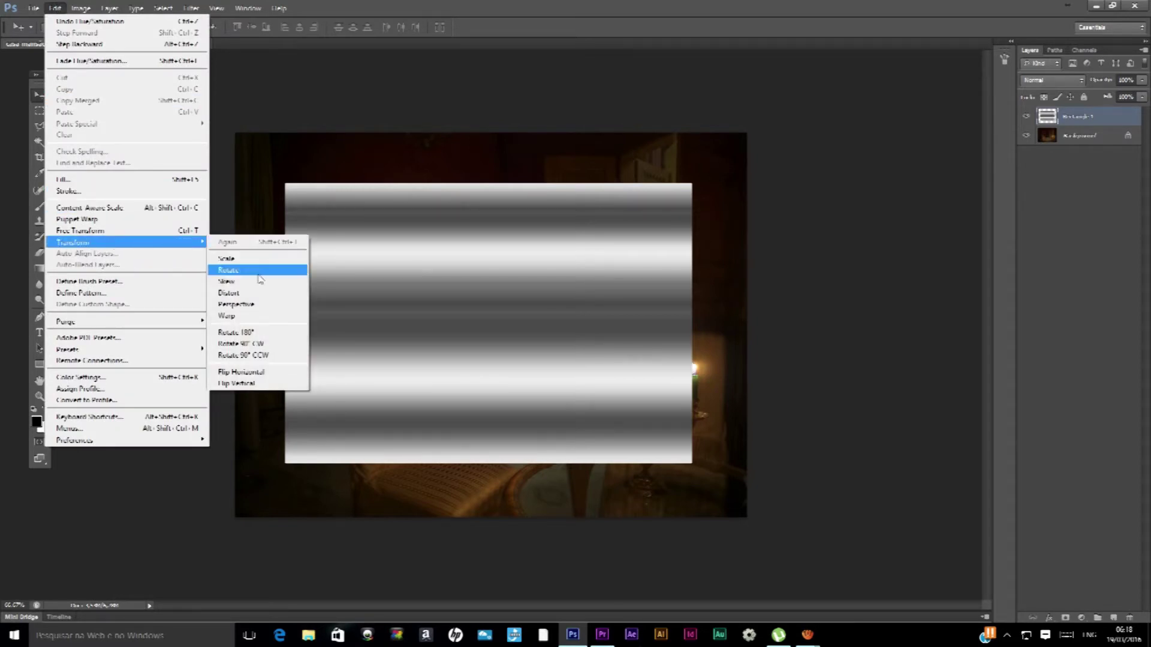
pyautogui.click(233, 295)
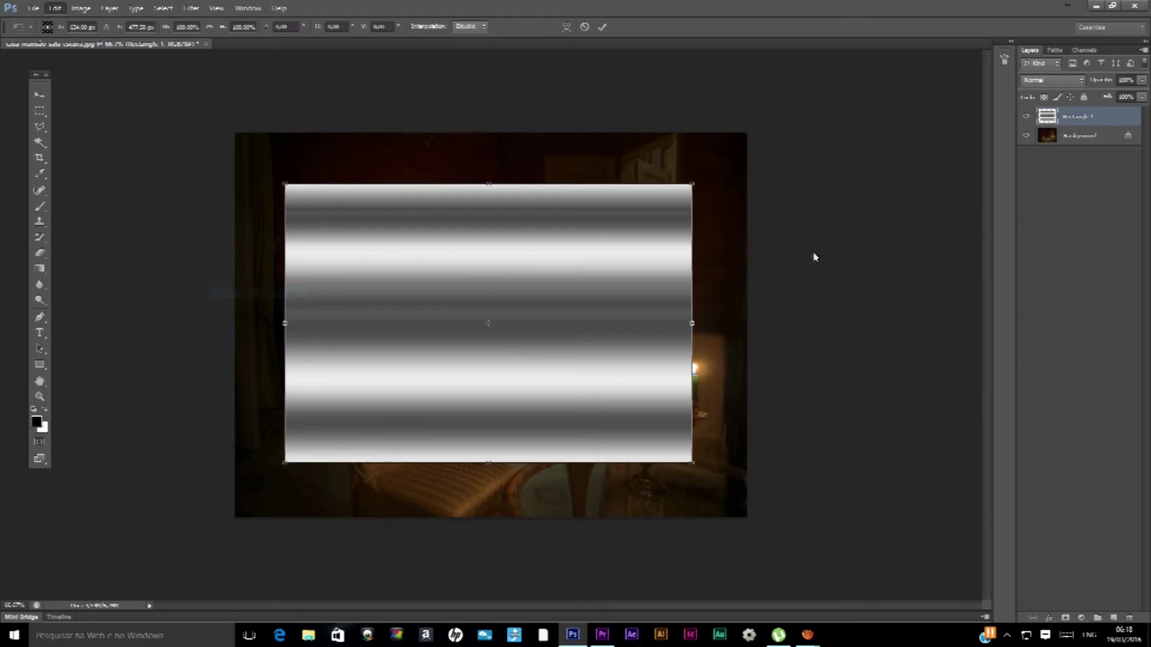
pyautogui.moveTo(692, 184); pyautogui.dragTo(675, 156)
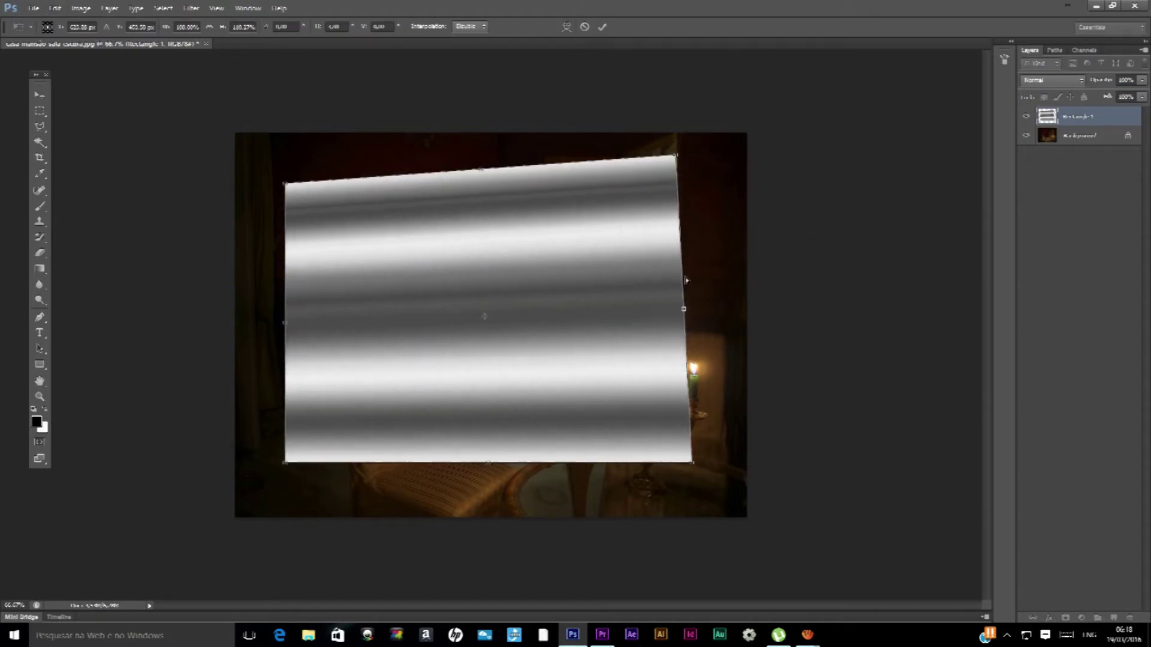
pyautogui.moveTo(284, 185); pyautogui.dragTo(275, 245)
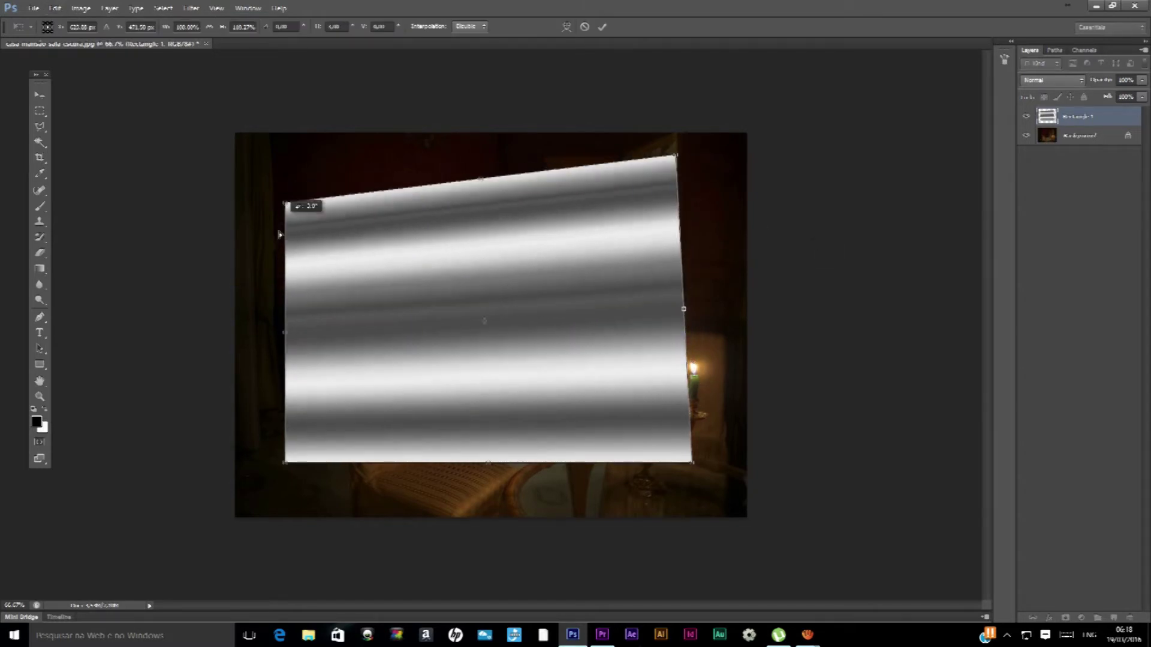
pyautogui.moveTo(694, 466)
pyautogui.mouseDown()
pyautogui.moveTo(672, 334)
pyautogui.moveTo(590, 264)
pyautogui.moveTo(672, 318)
pyautogui.mouseUp()
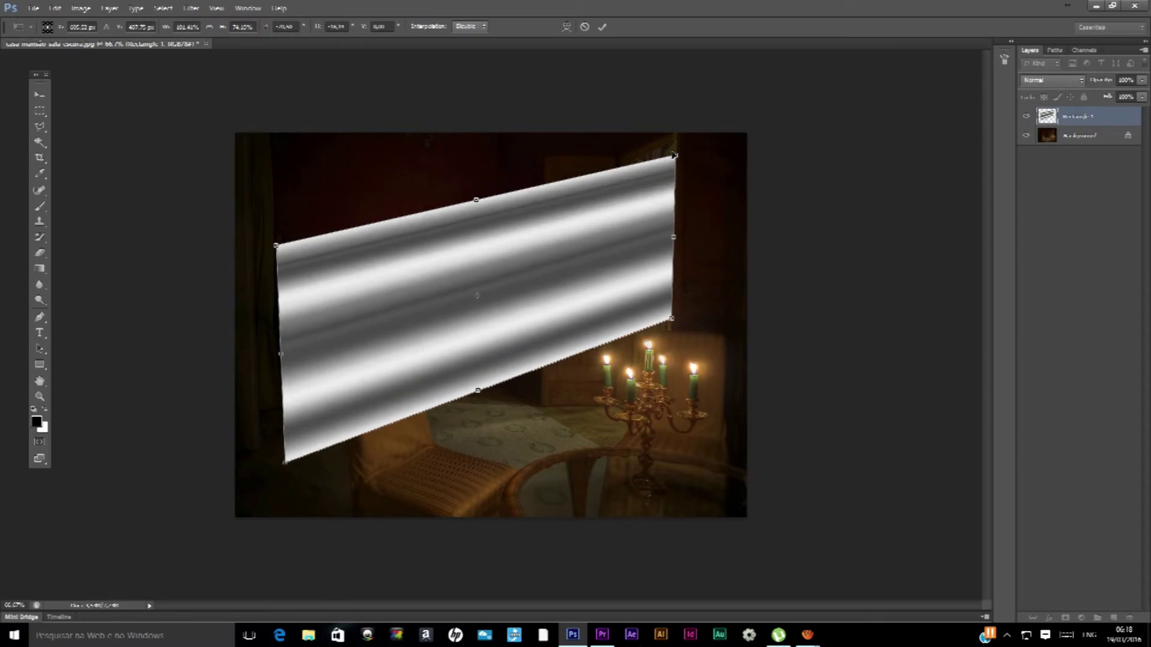
pyautogui.moveTo(673, 155); pyautogui.dragTo(675, 142)
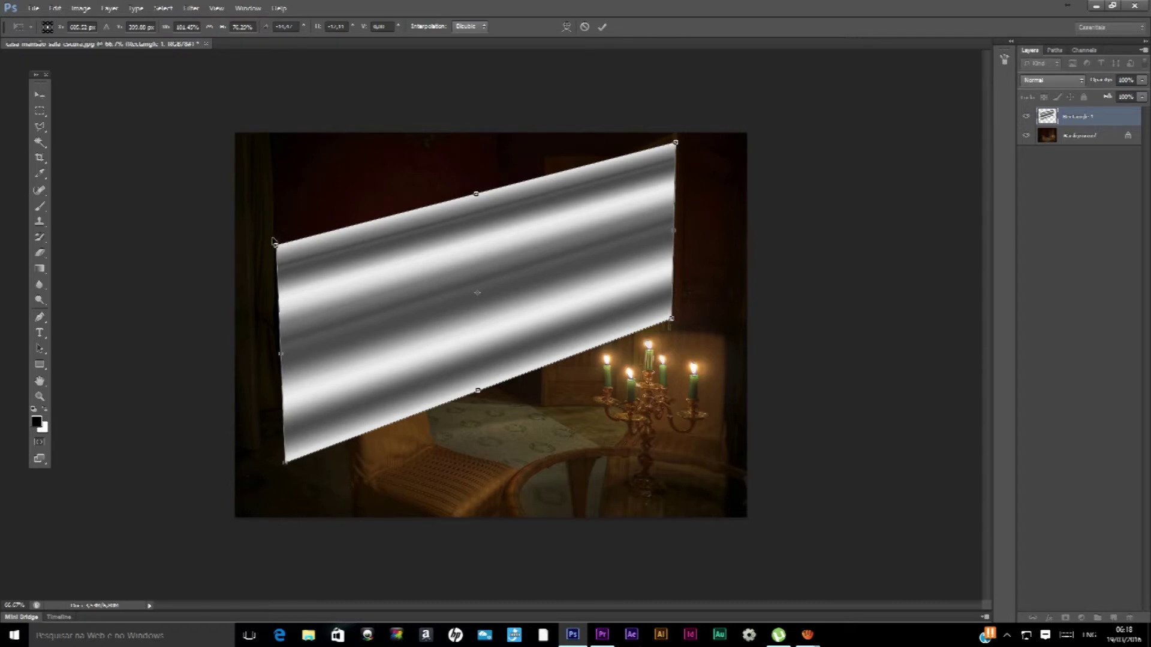
pyautogui.moveTo(272, 245); pyautogui.dragTo(198, 217)
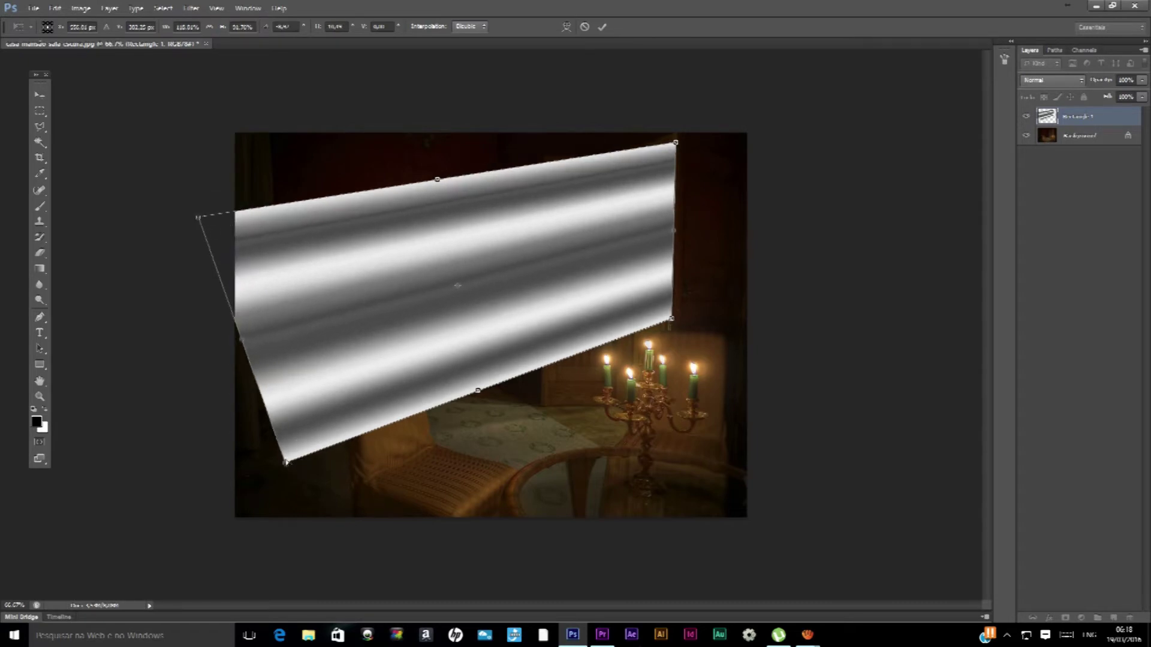
pyautogui.moveTo(286, 462); pyautogui.dragTo(203, 547)
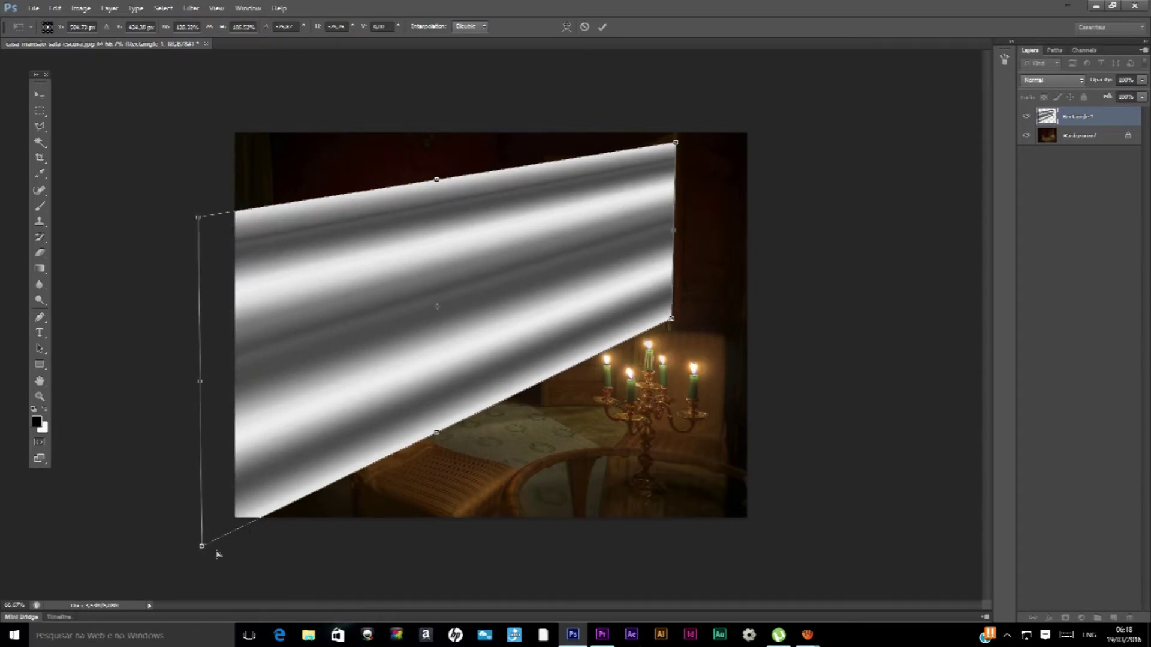
pyautogui.press('Return')
pyautogui.moveTo(629, 198)
pyautogui.mouseDown()
pyautogui.moveTo(492, 248)
pyautogui.moveTo(641, 210)
pyautogui.mouseUp()
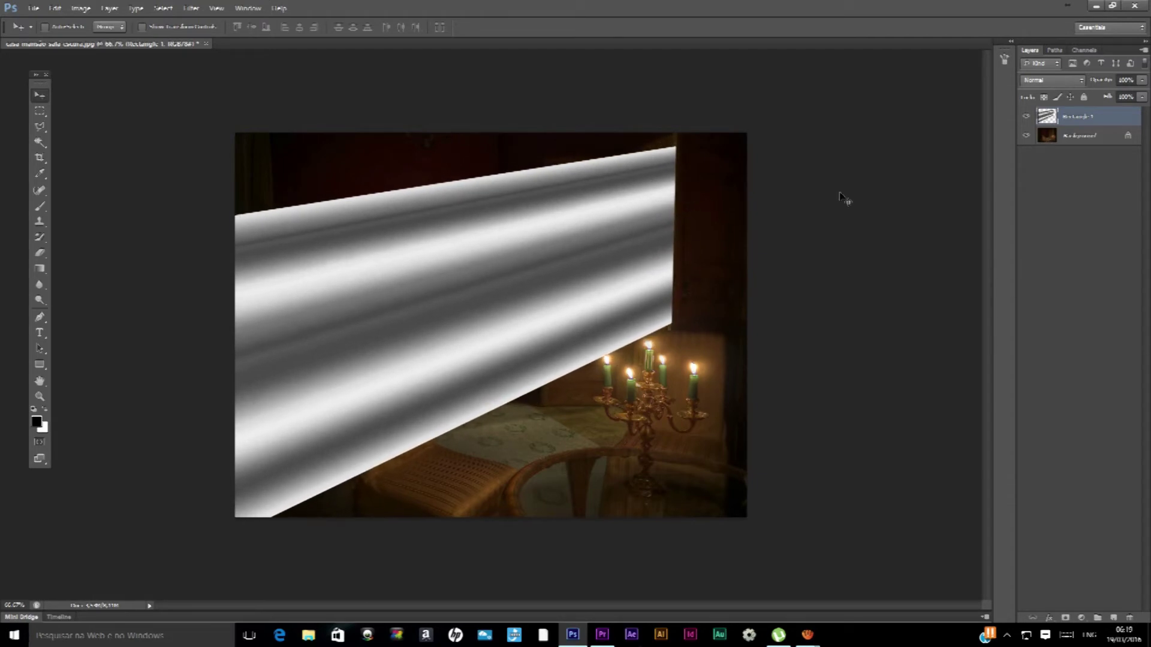
# Set Rectangle 1's blend mode to Divide so the stripes become light rays
pyautogui.click(1040, 84)
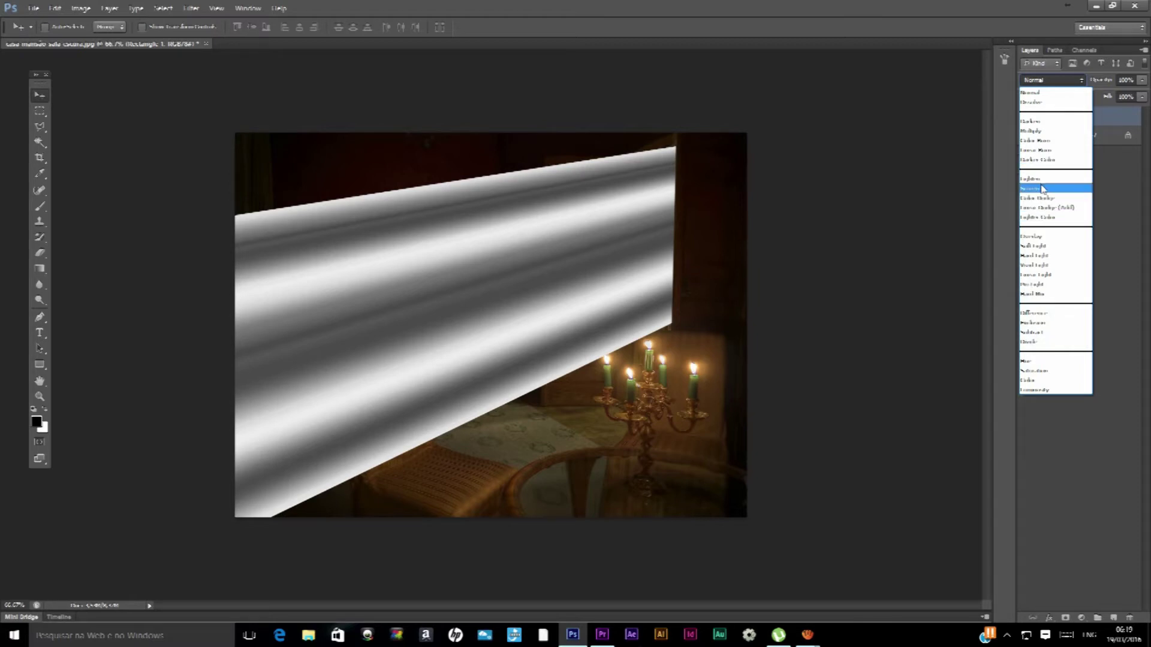
pyautogui.click(1032, 344)
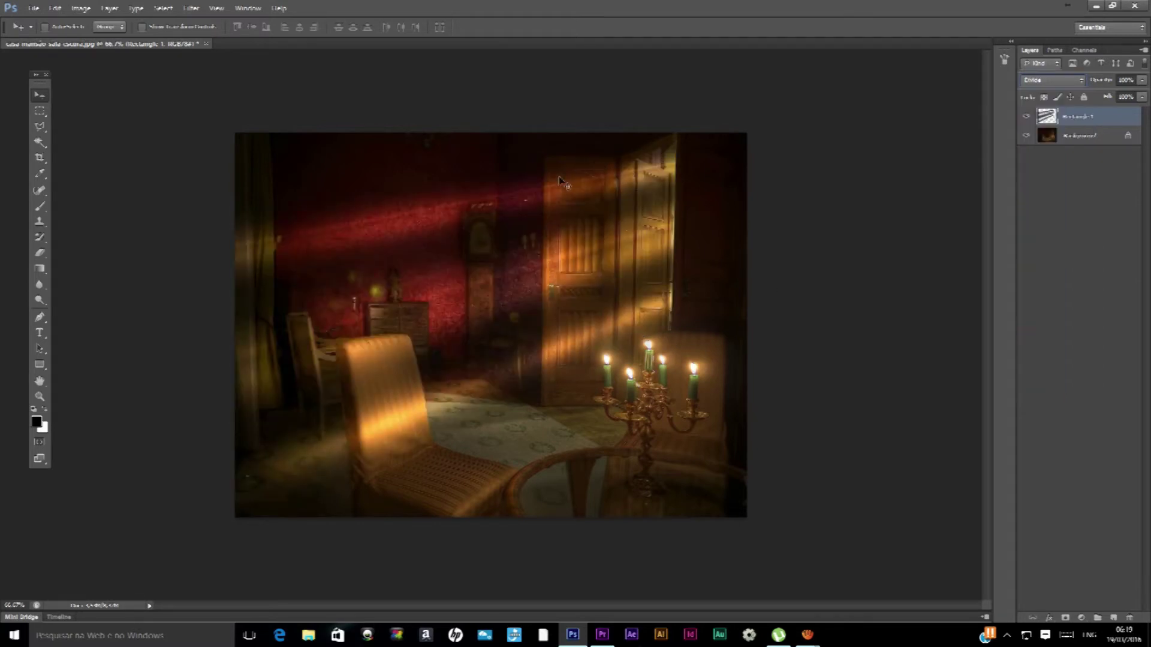
pyautogui.press('alt')
# Drag the light-ray layer until the rays cross the red wall, open door and chair
pyautogui.scroll(3, 579, 225)
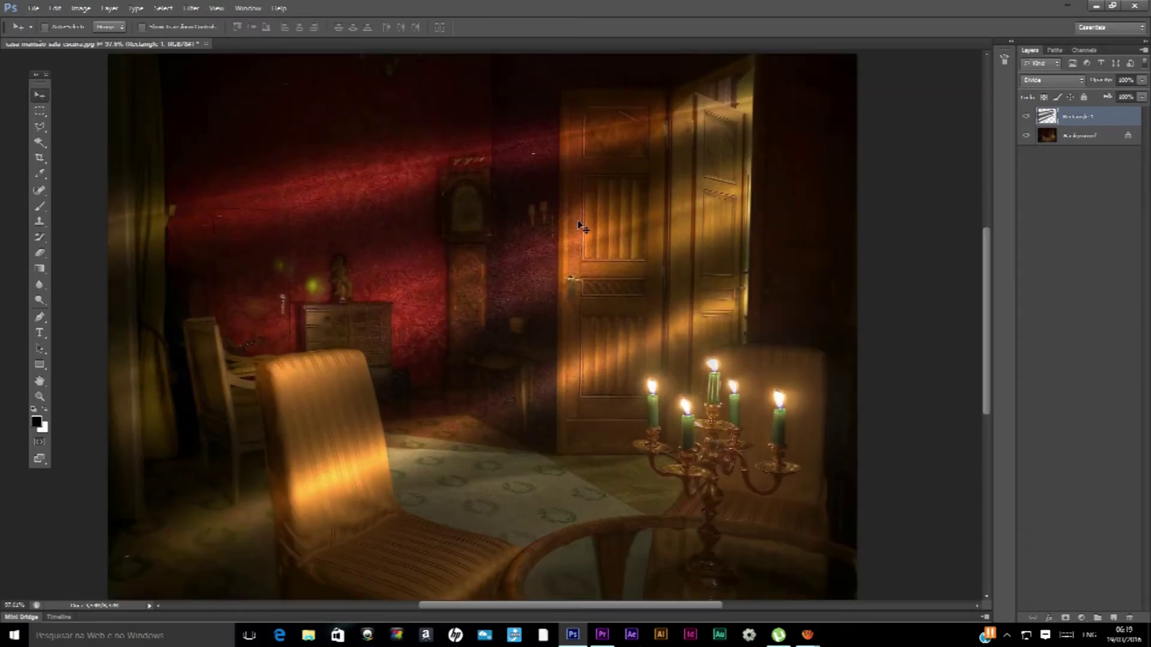
pyautogui.scroll(-3, 580, 226)
pyautogui.moveTo(601, 238)
pyautogui.mouseDown()
pyautogui.moveTo(527, 247)
pyautogui.moveTo(647, 394)
pyautogui.moveTo(568, 318)
pyautogui.mouseUp()
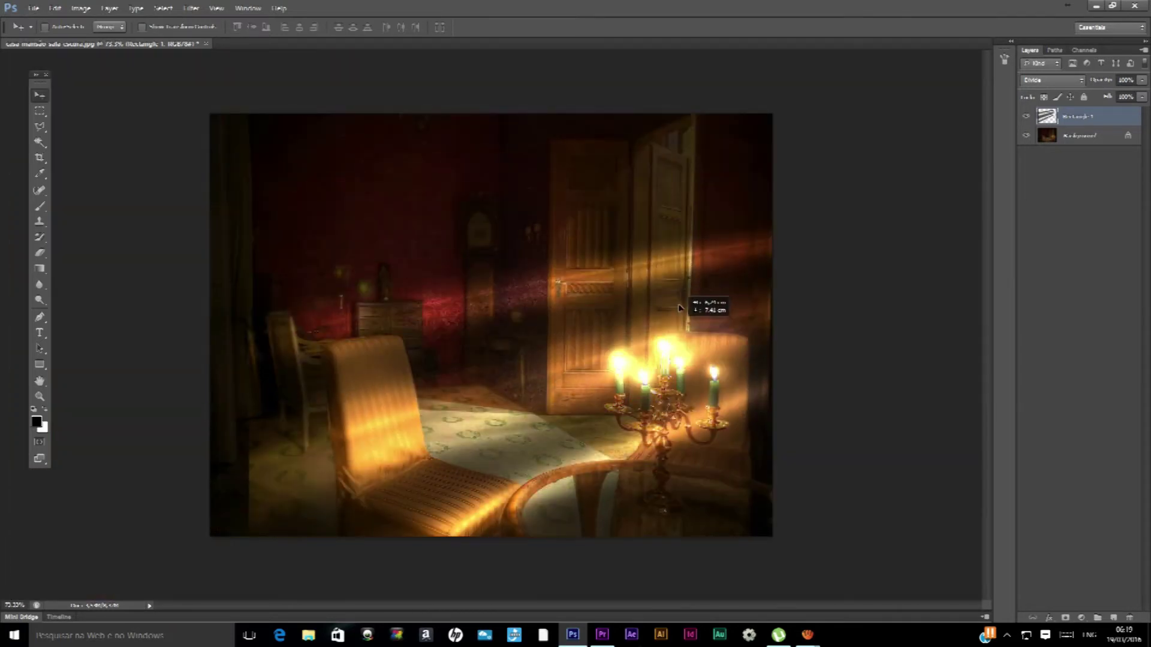
pyautogui.moveTo(569, 318); pyautogui.dragTo(644, 198)
pyautogui.scroll(-3, 639, 232)
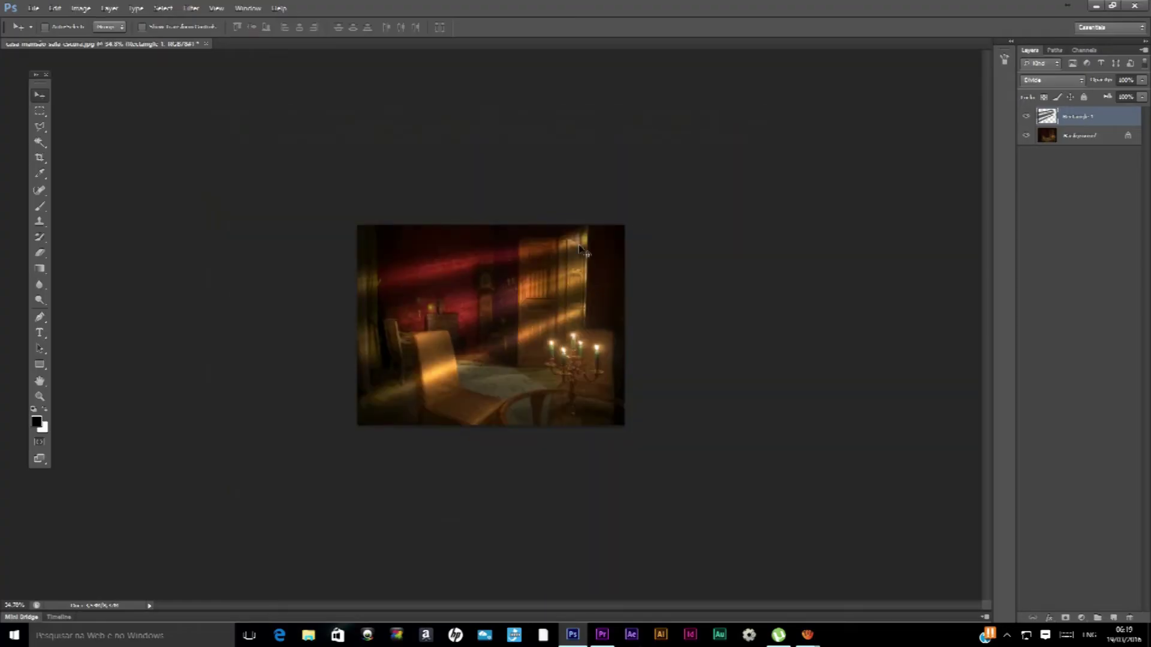
pyautogui.scroll(5, 578, 249)
pyautogui.scroll(-1, 737, 124)
pyautogui.scroll(-1, 669, 179)
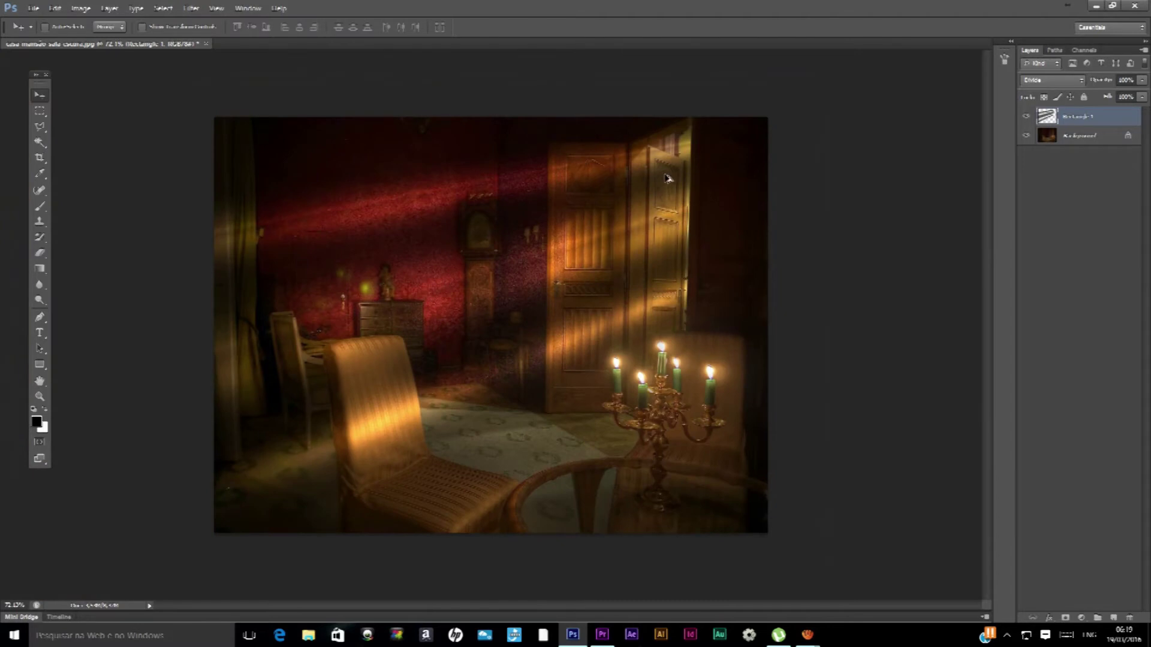
pyautogui.scroll(-1, 659, 186)
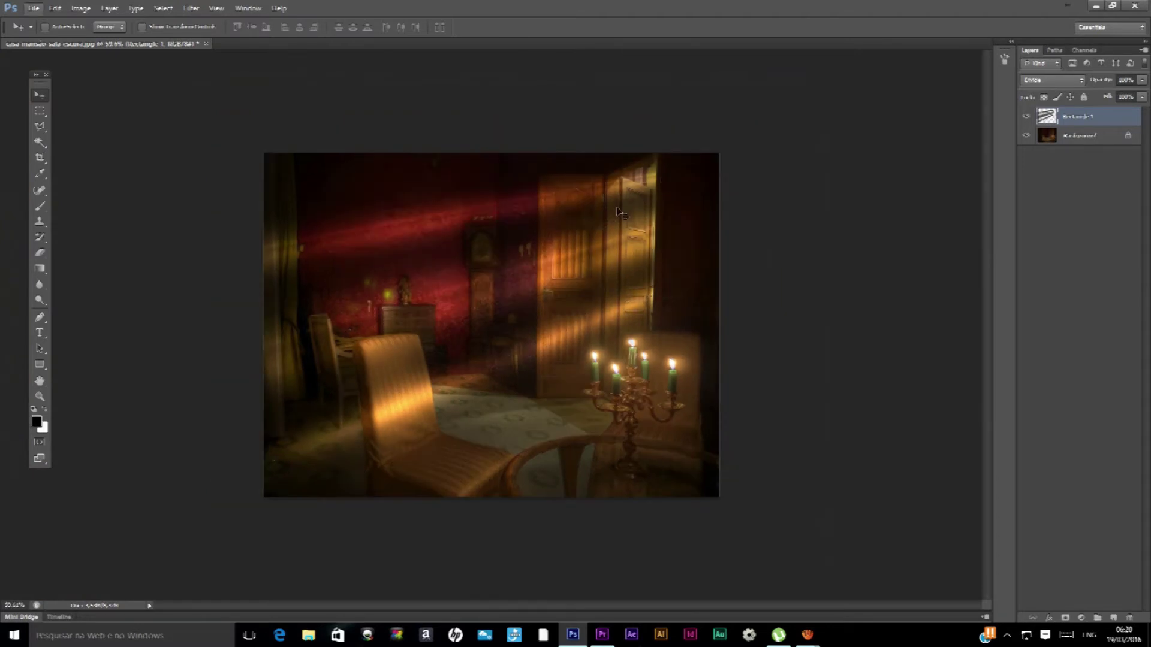
pyautogui.moveTo(617, 211); pyautogui.dragTo(601, 277)
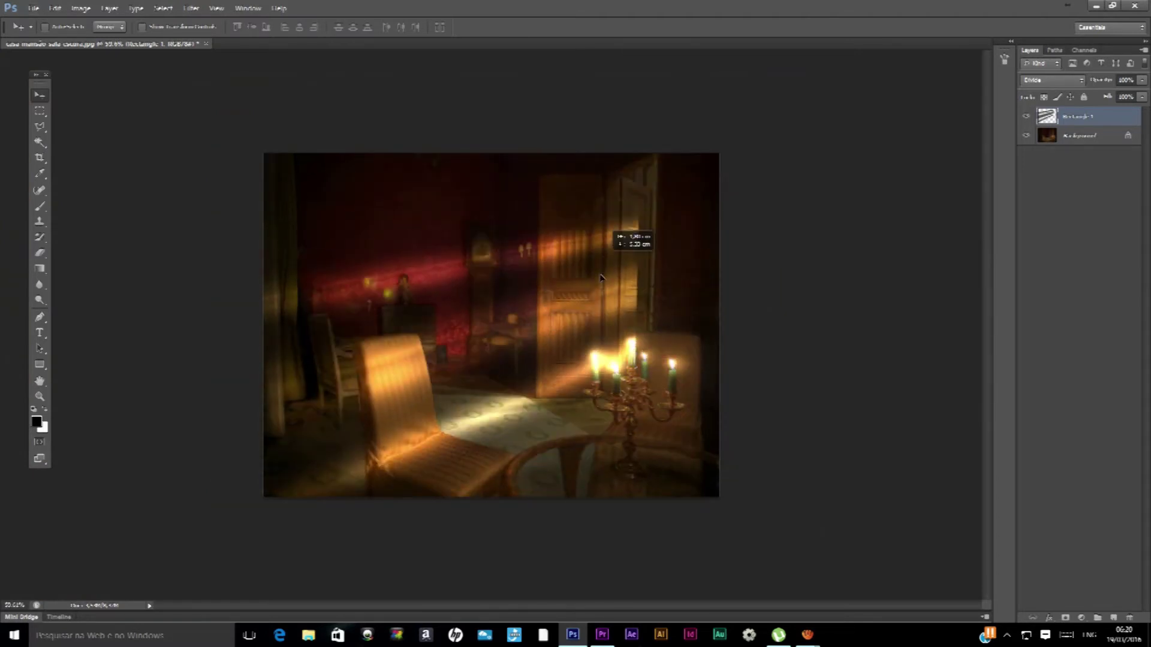
pyautogui.moveTo(601, 278)
pyautogui.mouseDown()
pyautogui.moveTo(683, 286)
pyautogui.moveTo(668, 225)
pyautogui.mouseUp()
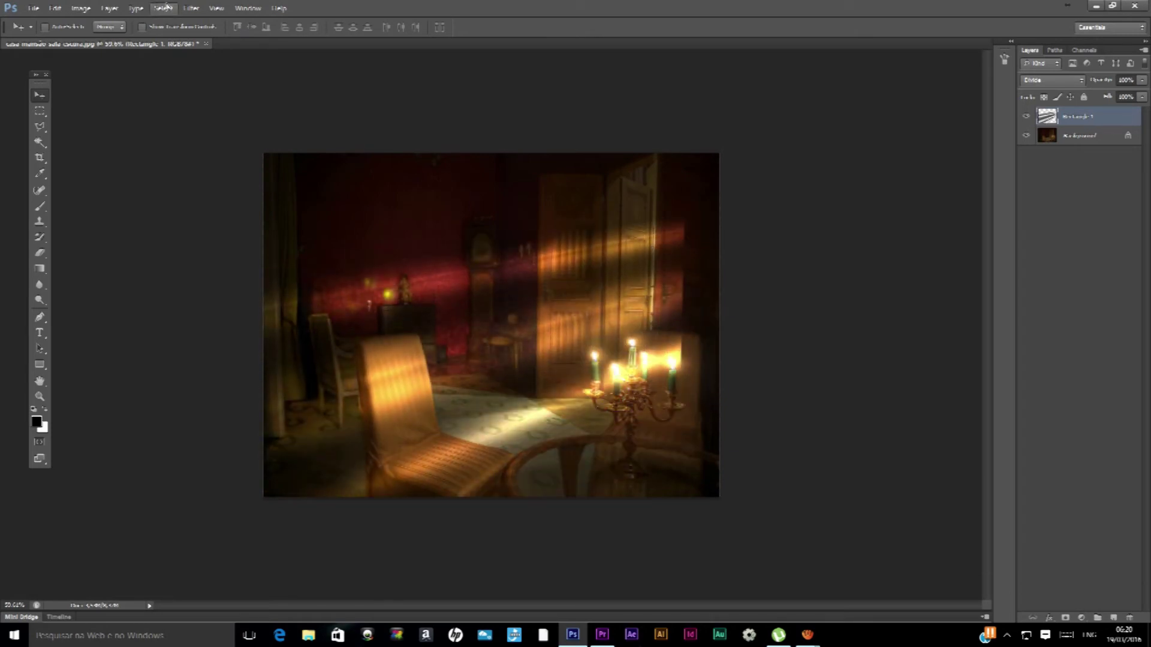
# Skew the light rays by pulling the right edge down, raise them over the wall, and reposition
pyautogui.click(55, 8)
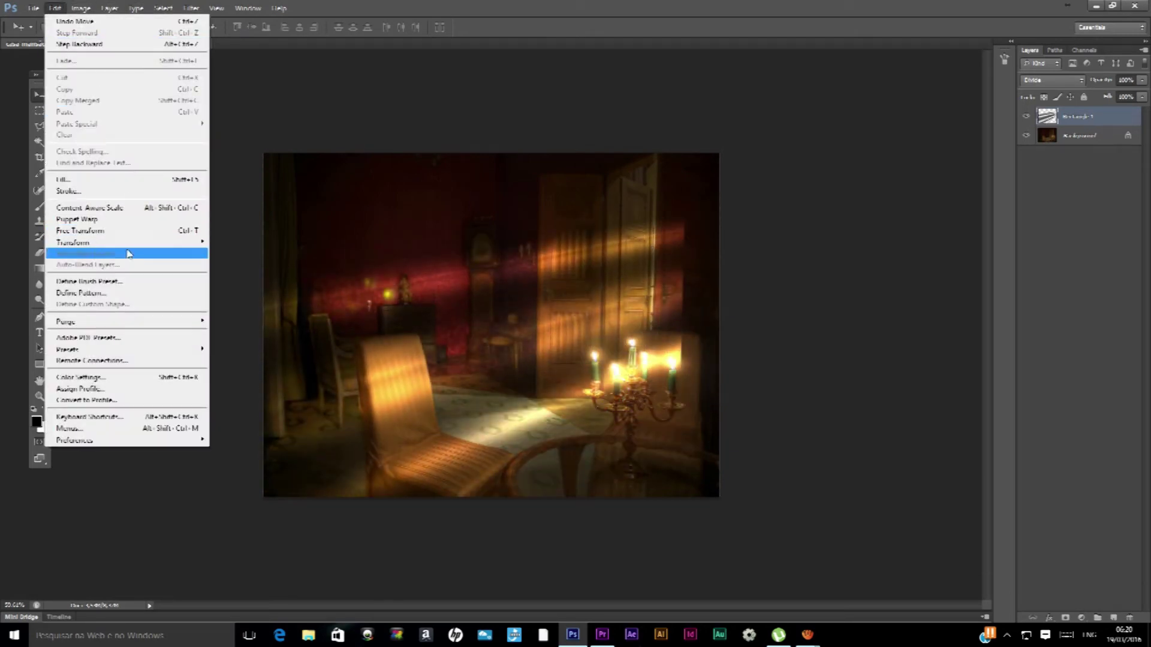
pyautogui.moveTo(126, 242)
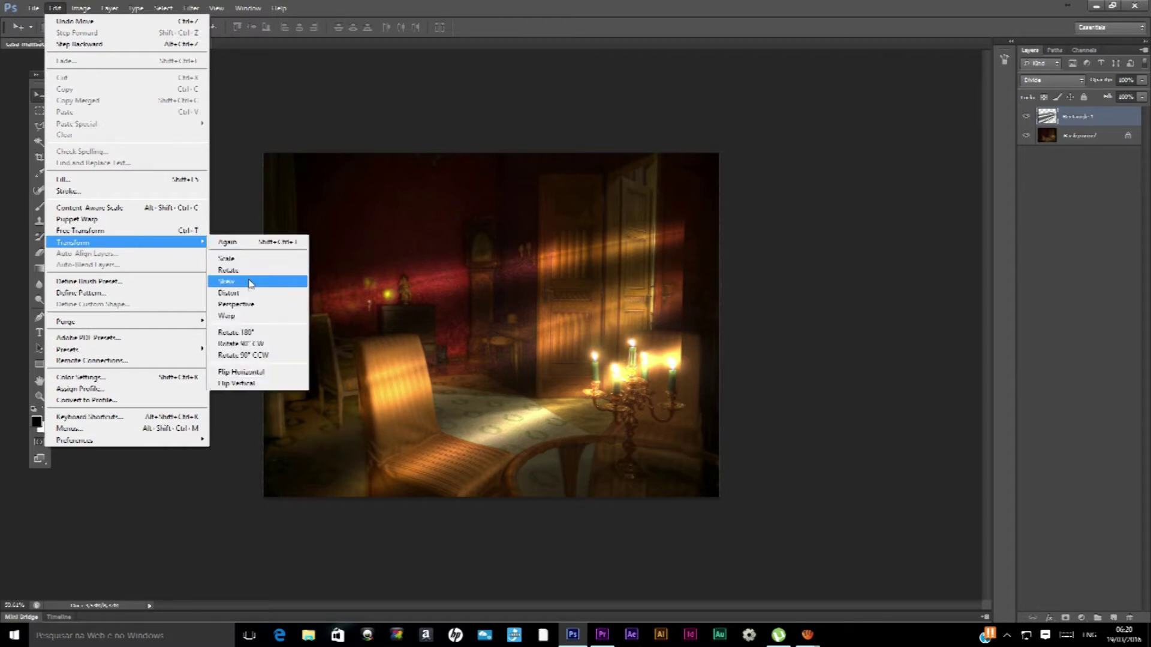
pyautogui.click(257, 292)
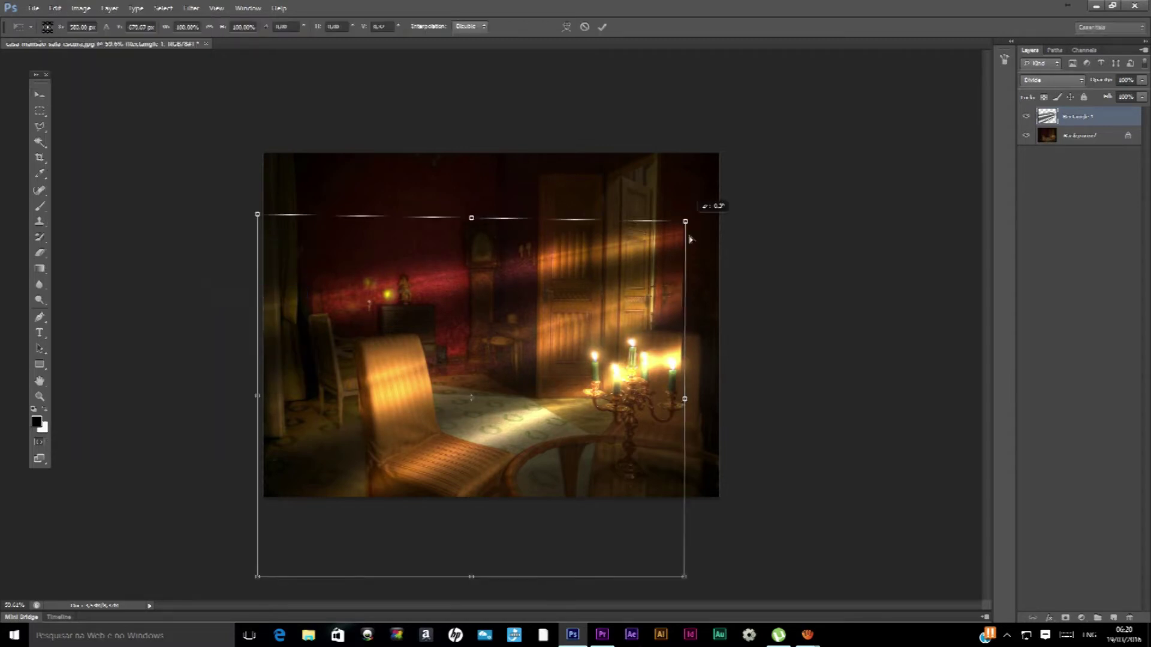
pyautogui.moveTo(687, 222); pyautogui.dragTo(693, 484)
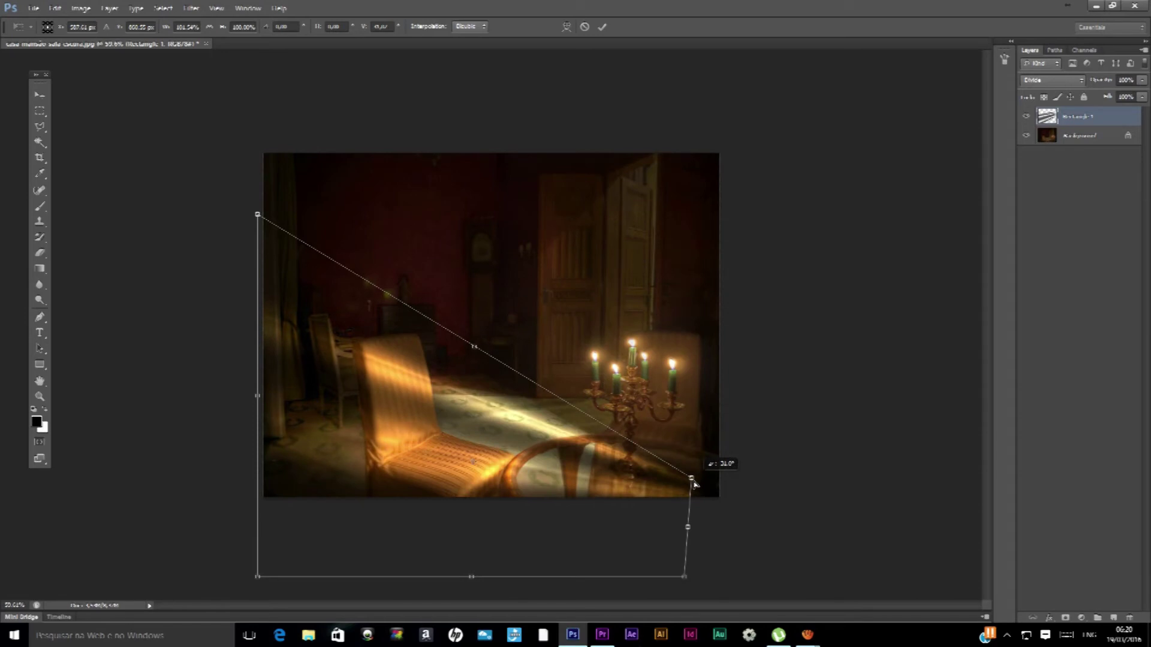
pyautogui.moveTo(454, 397); pyautogui.dragTo(447, 241)
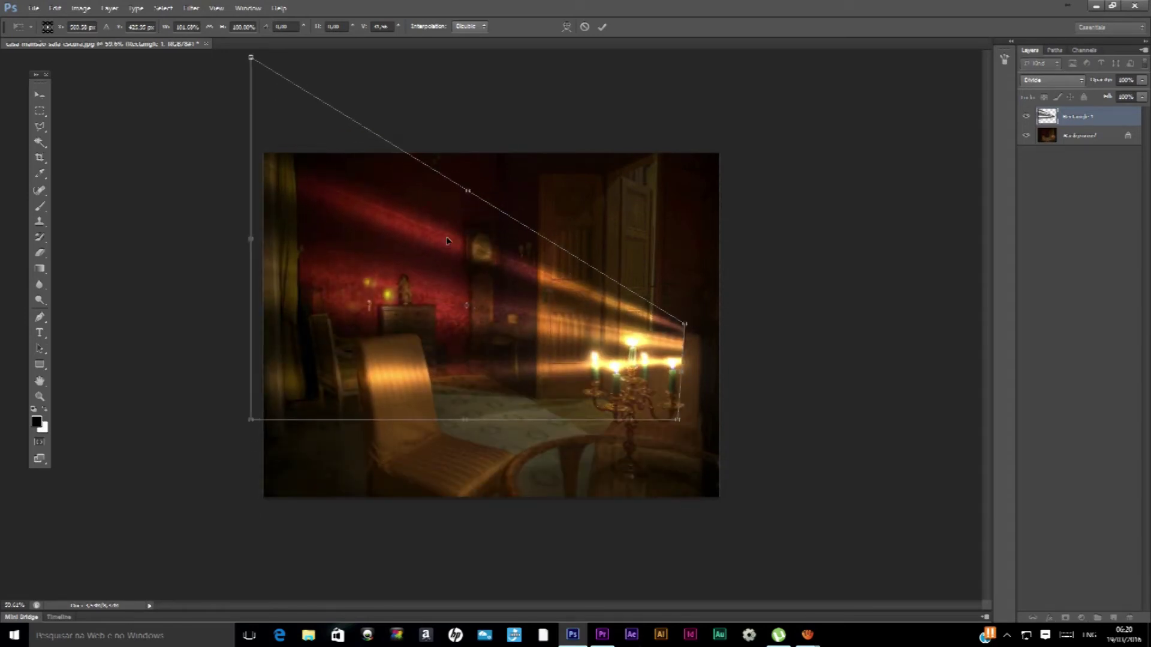
pyautogui.press('Return')
pyautogui.moveTo(527, 348); pyautogui.dragTo(486, 303)
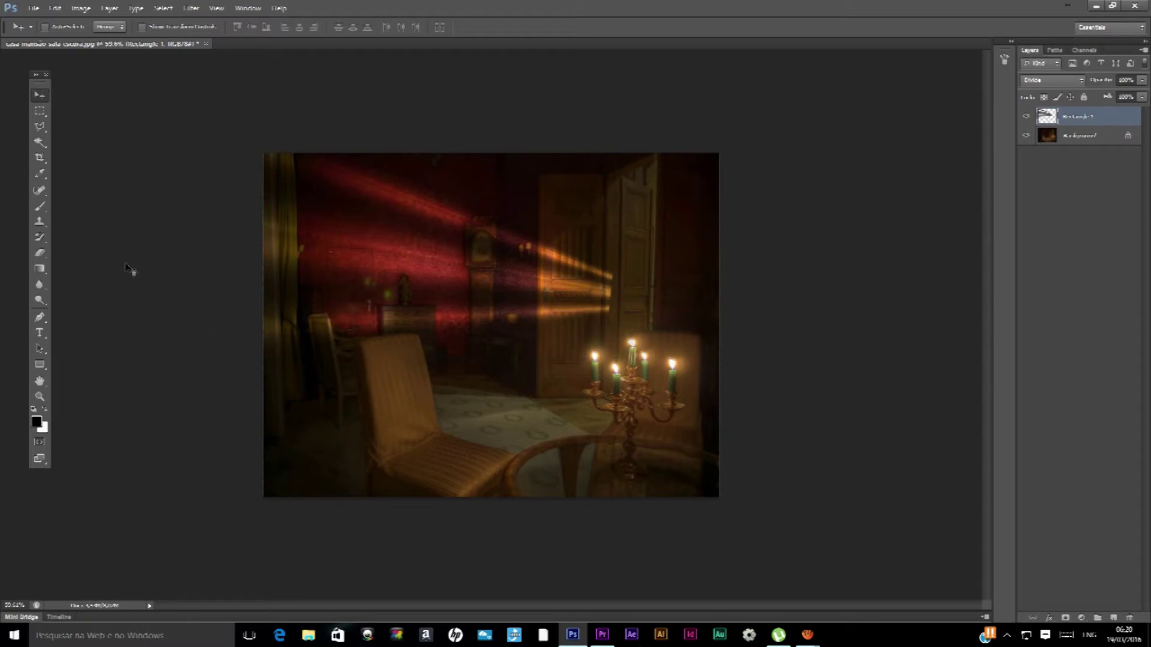
pyautogui.click(43, 255)
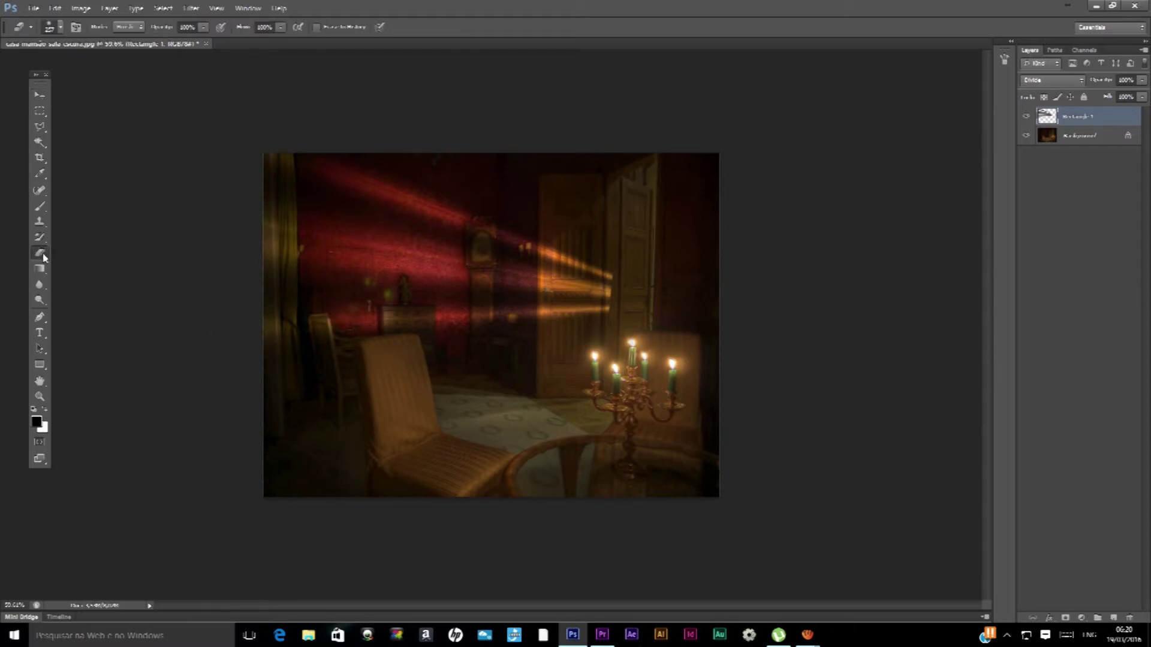
# Try erasing the rays with 60 px and 100 px brushes, undoing each stroke
pyautogui.click(61, 27)
pyautogui.scroll(-3, 100, 150)
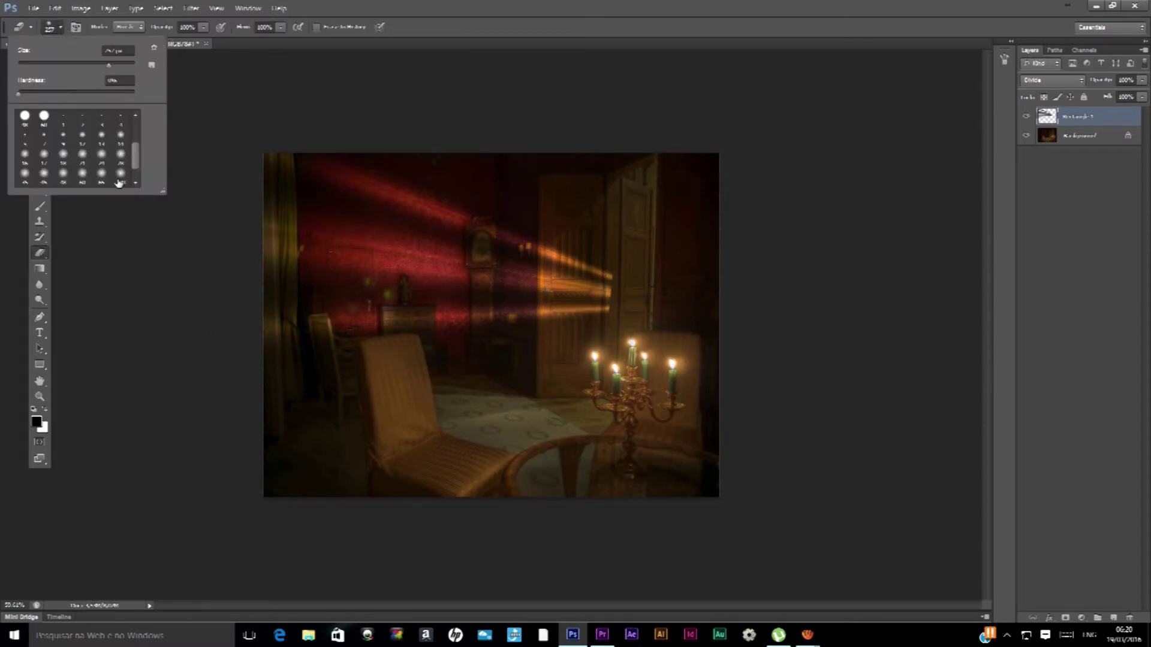
pyautogui.click(44, 117)
pyautogui.click(498, 248)
pyautogui.moveTo(479, 231); pyautogui.dragTo(342, 253)
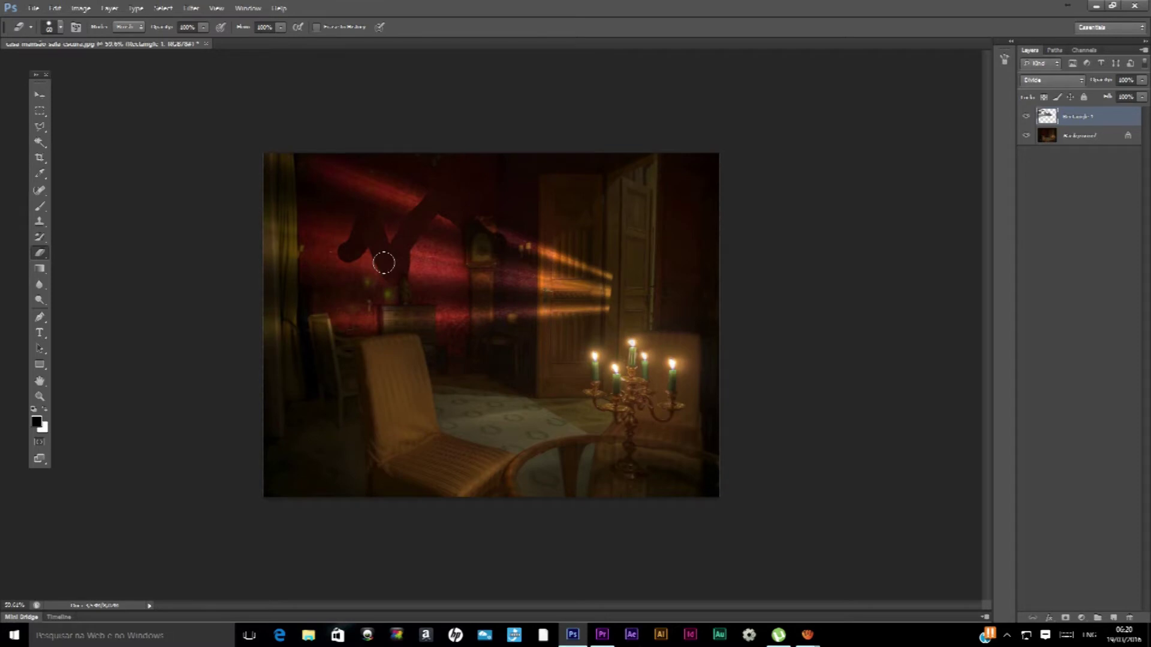
pyautogui.hotkey('ctrl', 'z')
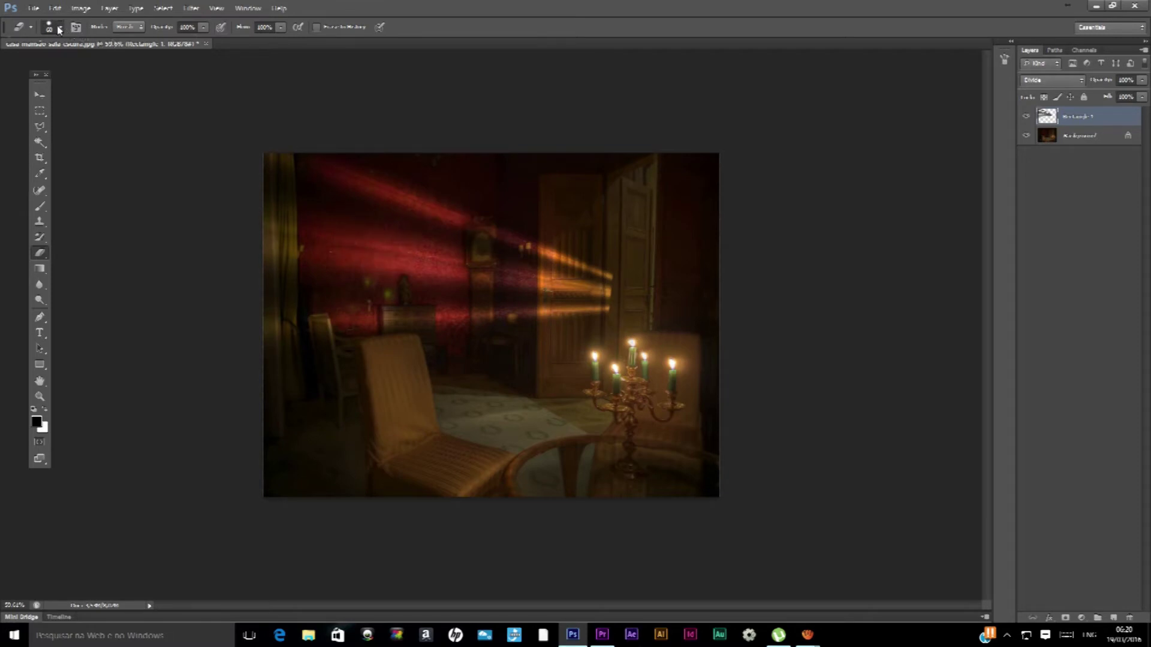
pyautogui.click(59, 30)
pyautogui.click(124, 177)
pyautogui.click(387, 204)
pyautogui.moveTo(365, 231); pyautogui.dragTo(426, 290)
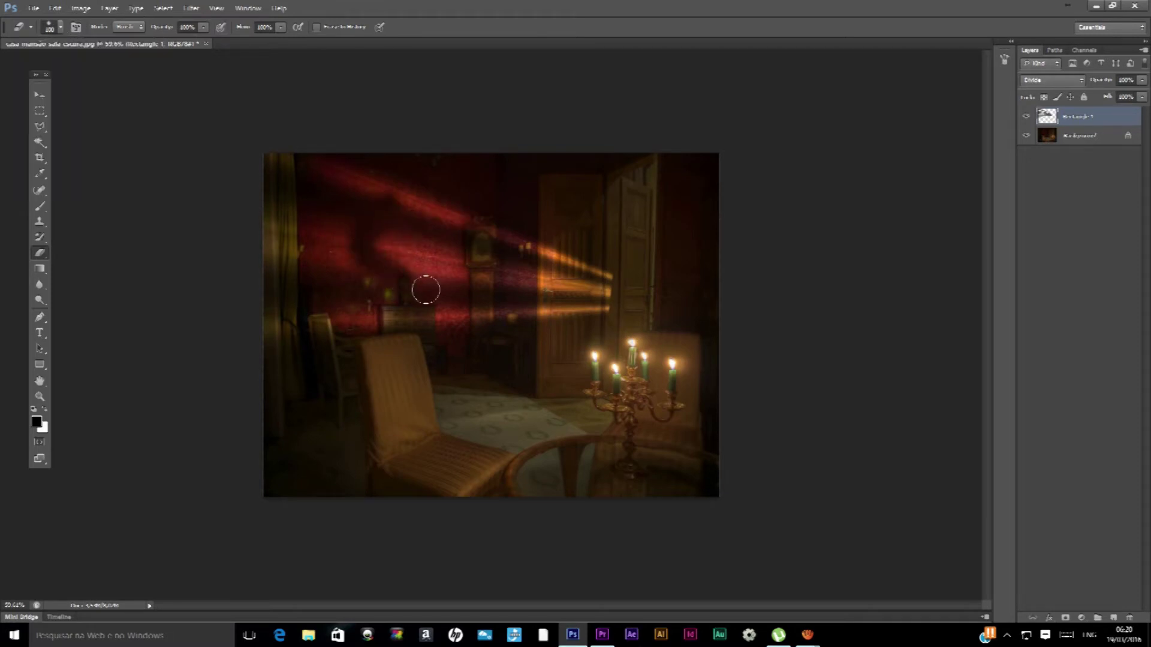
pyautogui.hotkey('ctrl', 'z')
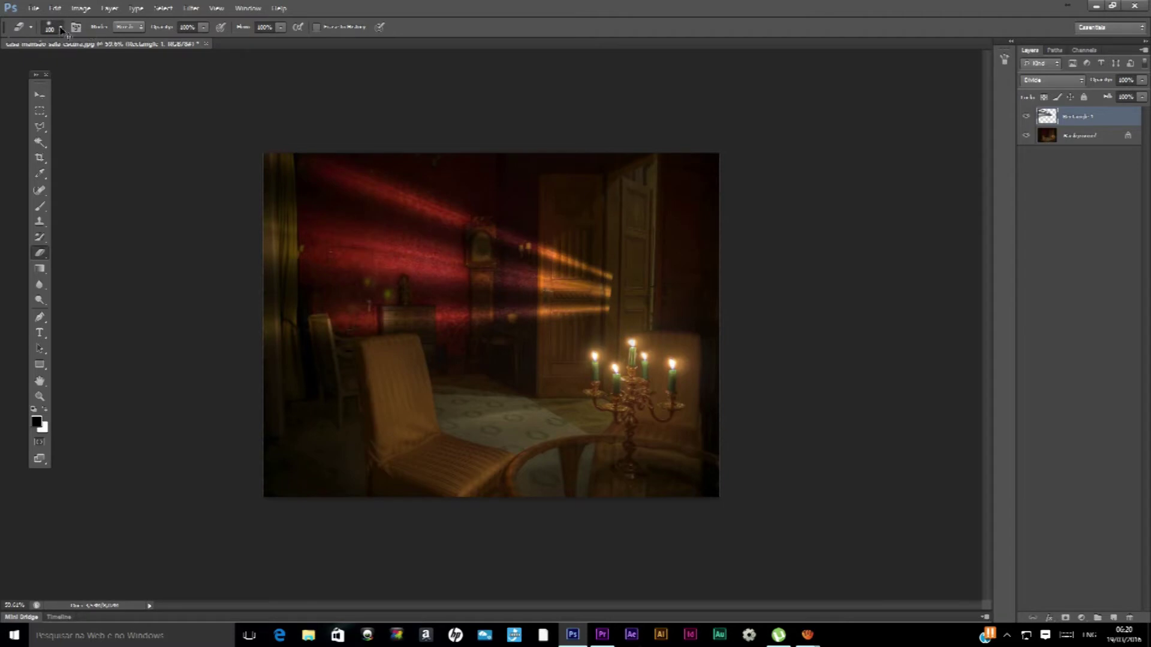
# Make further trial erase strokes across the red rays and undo them
pyautogui.click(62, 29)
pyautogui.click(382, 242)
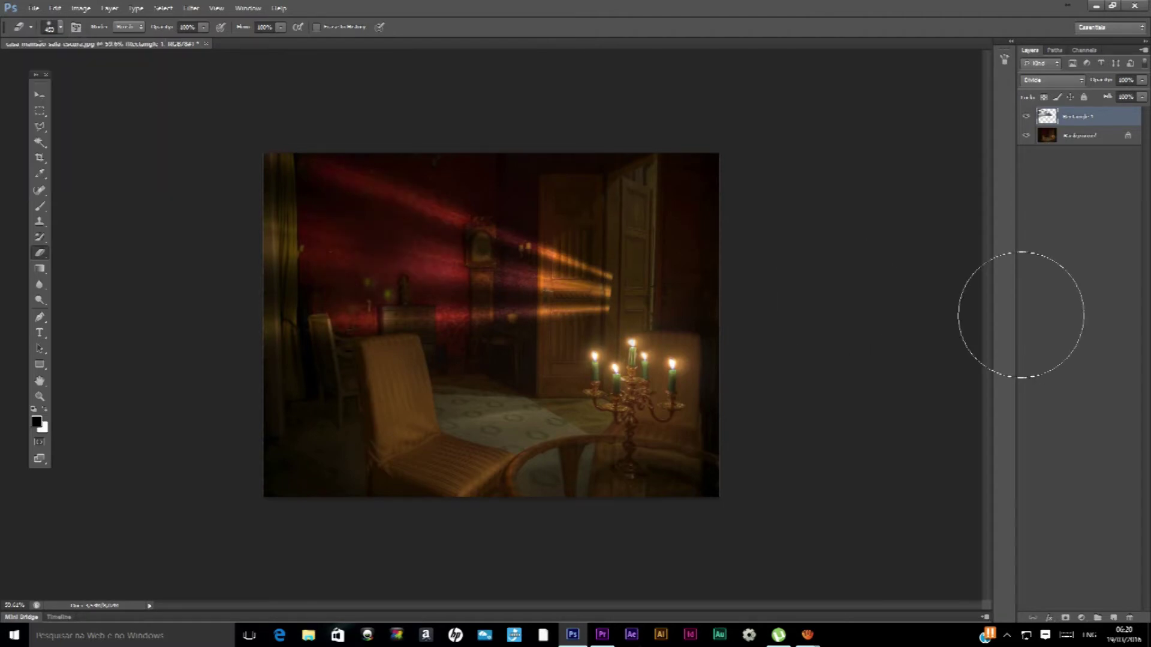
pyautogui.moveTo(480, 216); pyautogui.dragTo(336, 323)
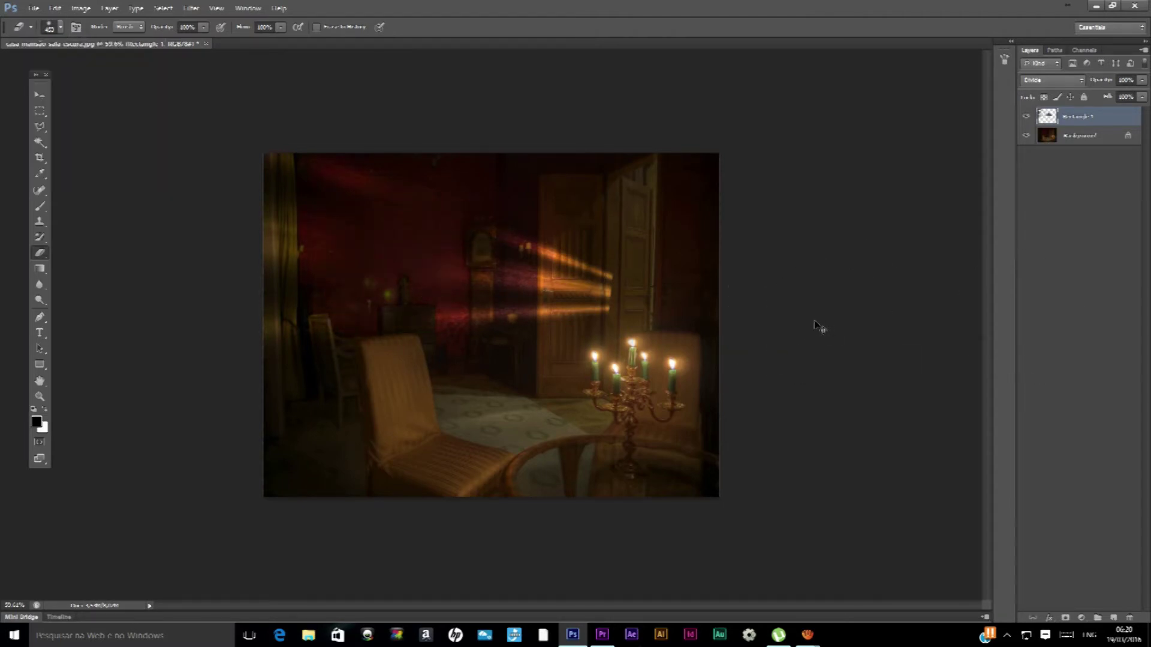
pyautogui.hotkey('ctrl', 'alt', 'z')
pyautogui.hotkey('ctrl', 'alt', 'z')
pyautogui.click(63, 28)
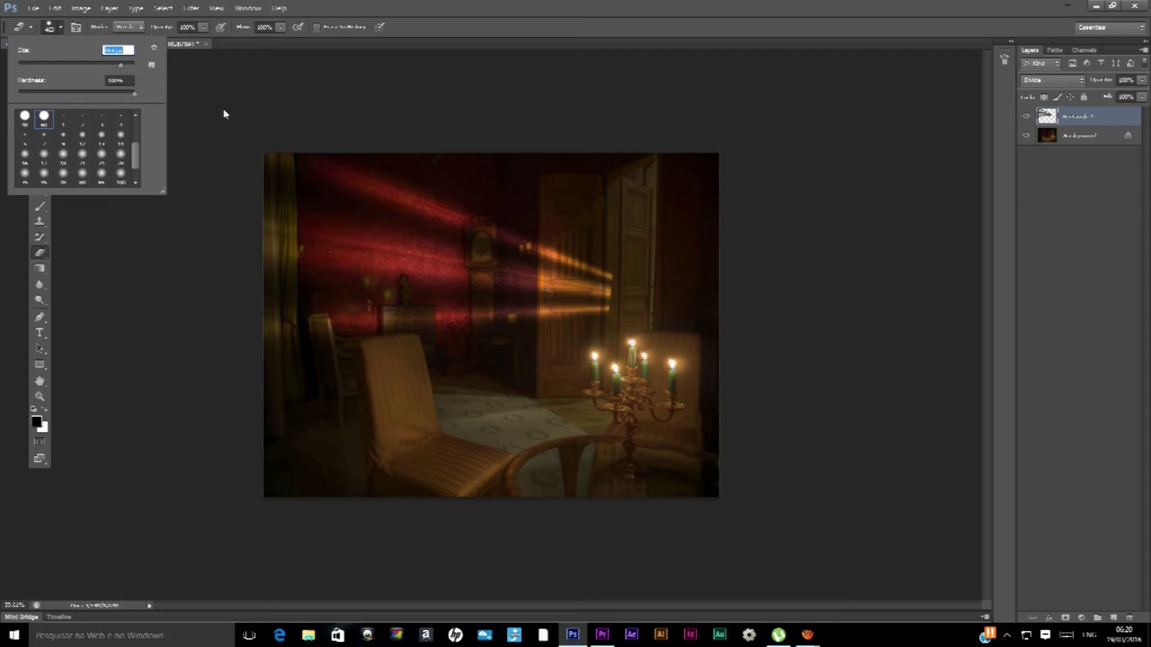
pyautogui.click(331, 197)
pyautogui.moveTo(331, 198); pyautogui.dragTo(582, 160)
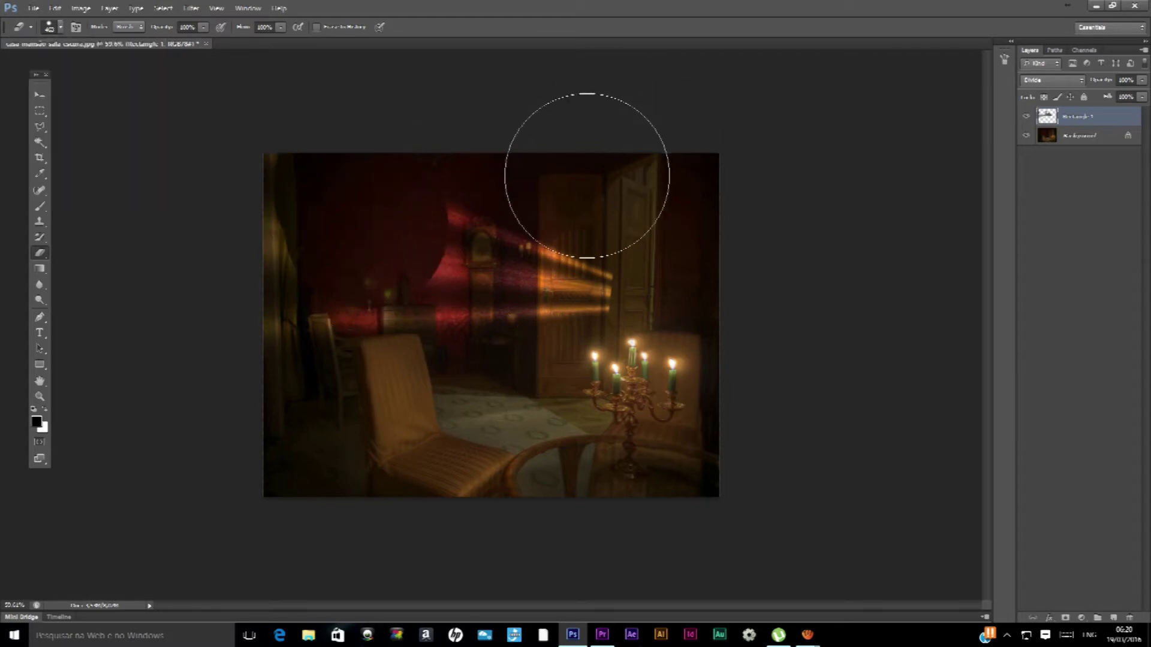
pyautogui.hotkey('ctrl', 'z')
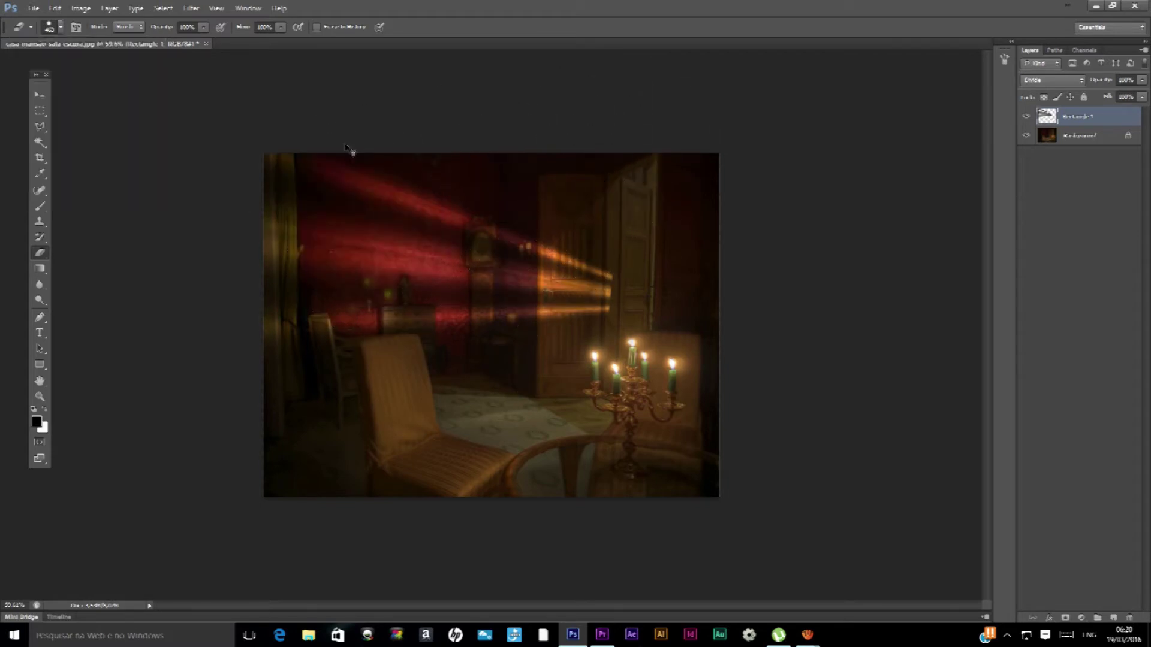
# Use a smaller soft round brush at 0% hardness to erase the ray tips near the candles
pyautogui.click(61, 28)
pyautogui.moveTo(120, 65); pyautogui.dragTo(116, 67)
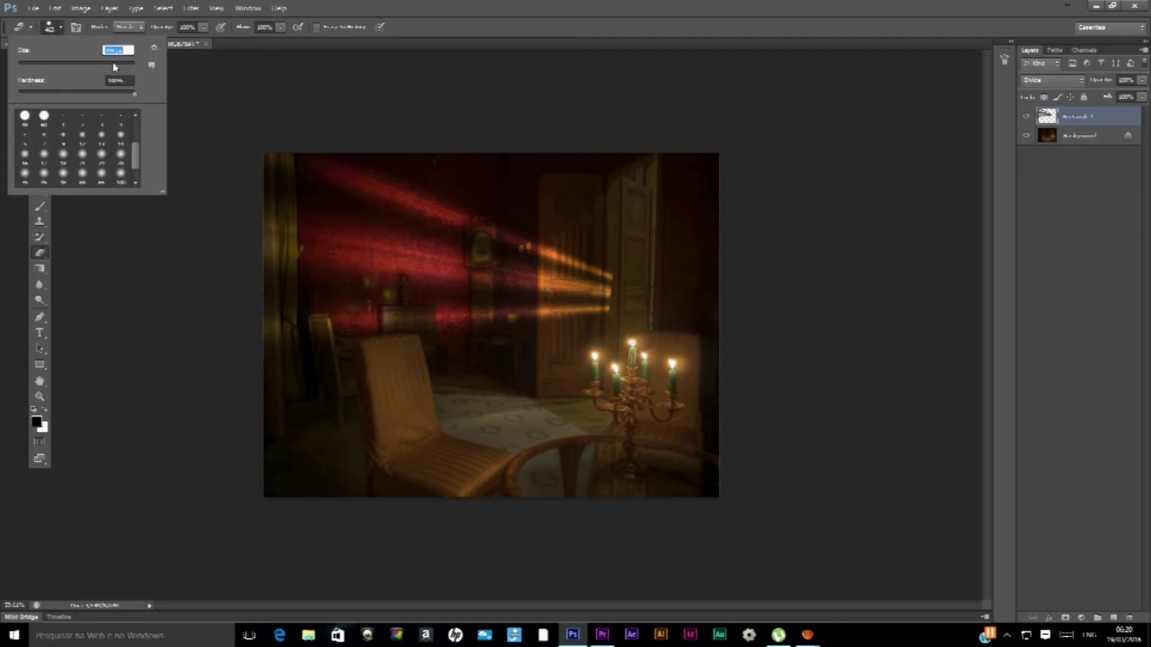
pyautogui.click(106, 181)
pyautogui.click(666, 294)
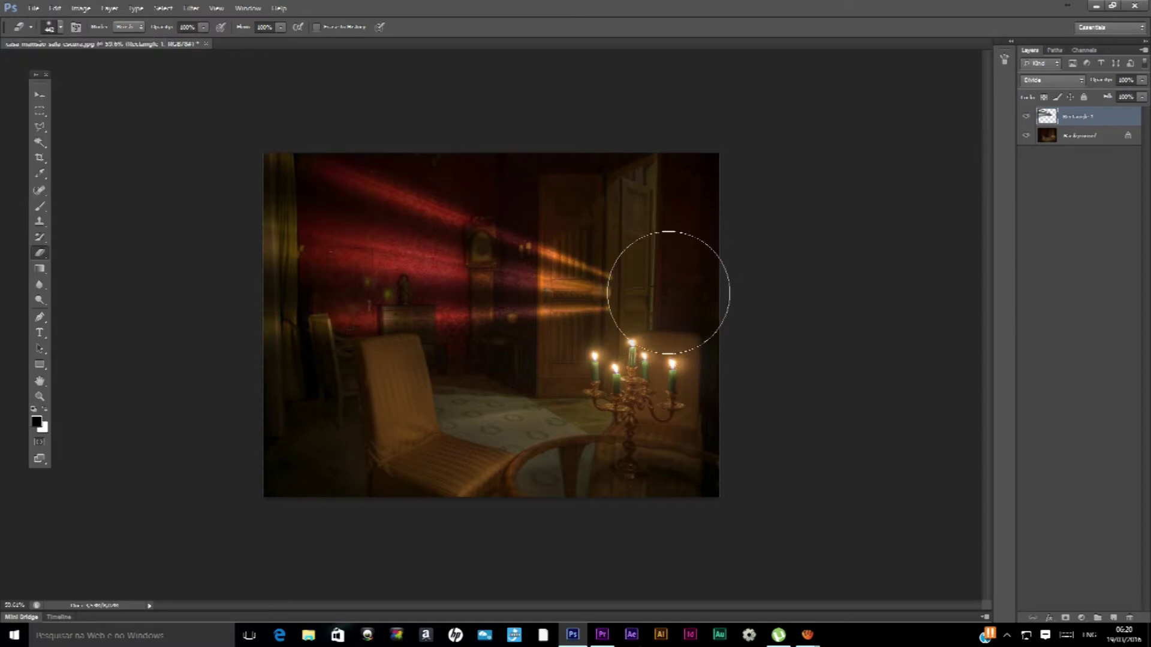
pyautogui.moveTo(657, 300); pyautogui.dragTo(666, 314)
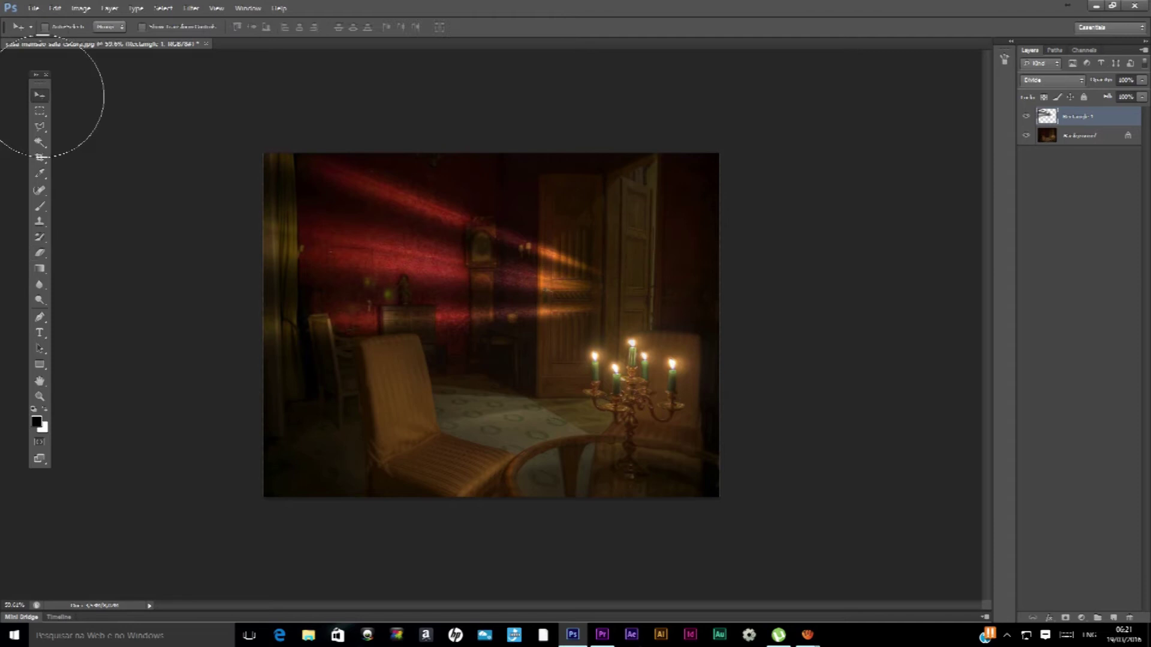
# Move the light rays down and right, then erase the glow near the wall and chair
pyautogui.press('v')
pyautogui.moveTo(372, 225)
pyautogui.mouseDown()
pyautogui.moveTo(478, 274)
pyautogui.moveTo(652, 326)
pyautogui.mouseUp()
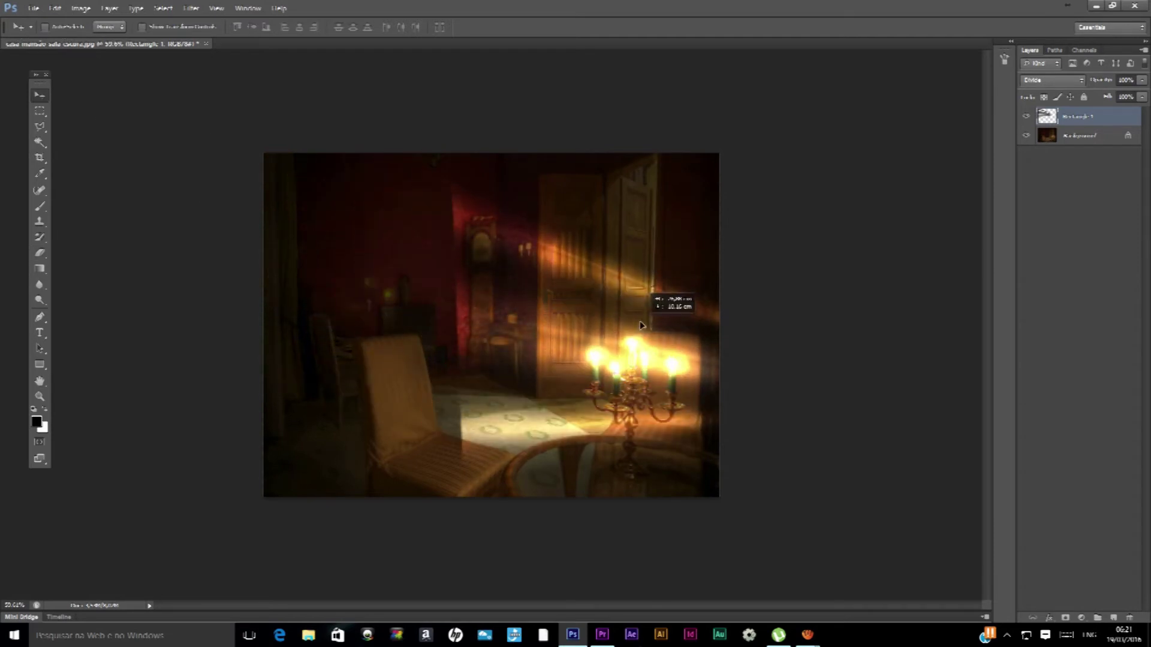
pyautogui.click(39, 253)
pyautogui.moveTo(411, 193); pyautogui.dragTo(426, 444)
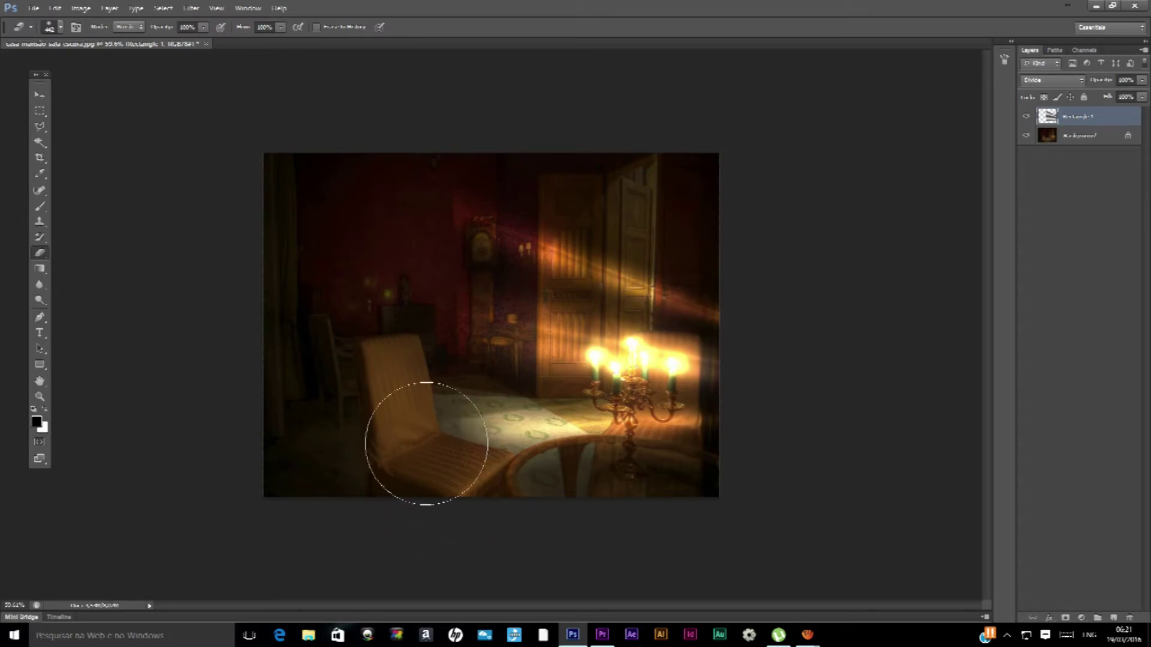
pyautogui.moveTo(458, 166); pyautogui.dragTo(444, 450)
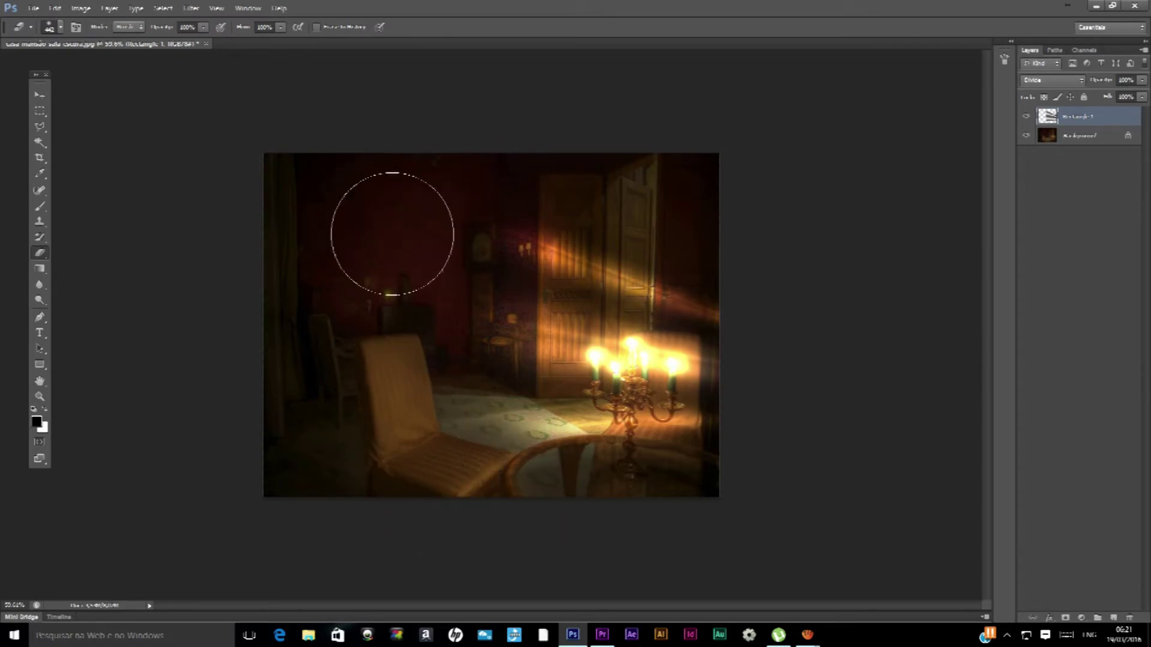
pyautogui.click(40, 95)
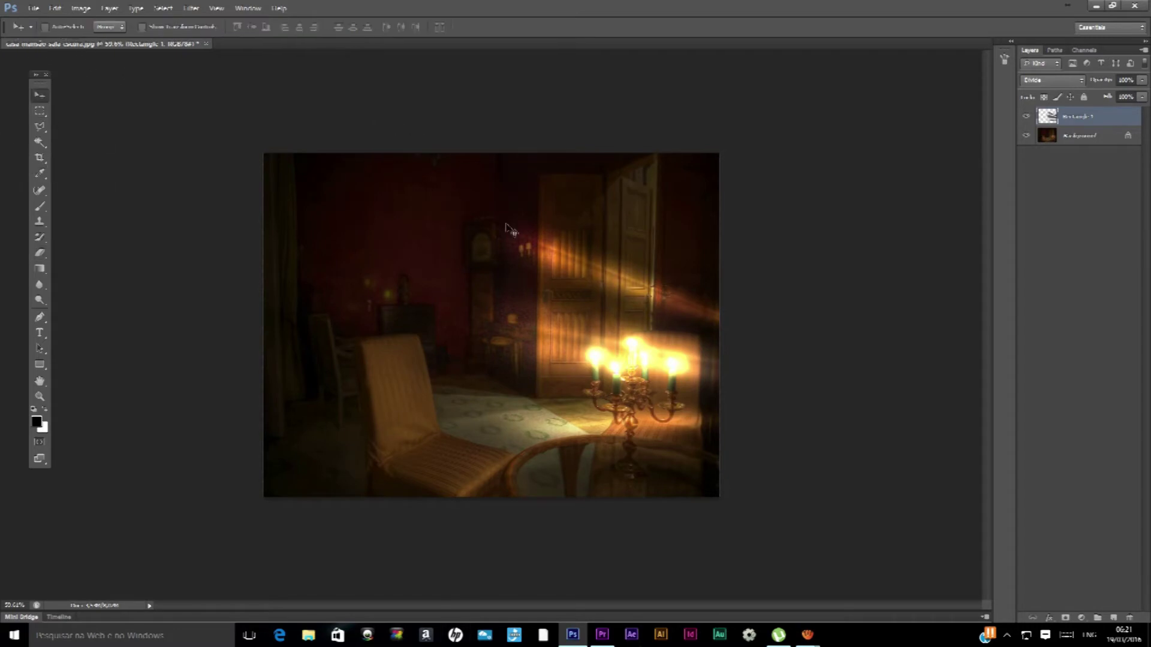
# Shift the light rays up and left, then soften them with a 13.5-pixel Gaussian Blur
pyautogui.moveTo(508, 230); pyautogui.dragTo(329, 174)
pyautogui.click(192, 7)
pyautogui.moveTo(219, 129)
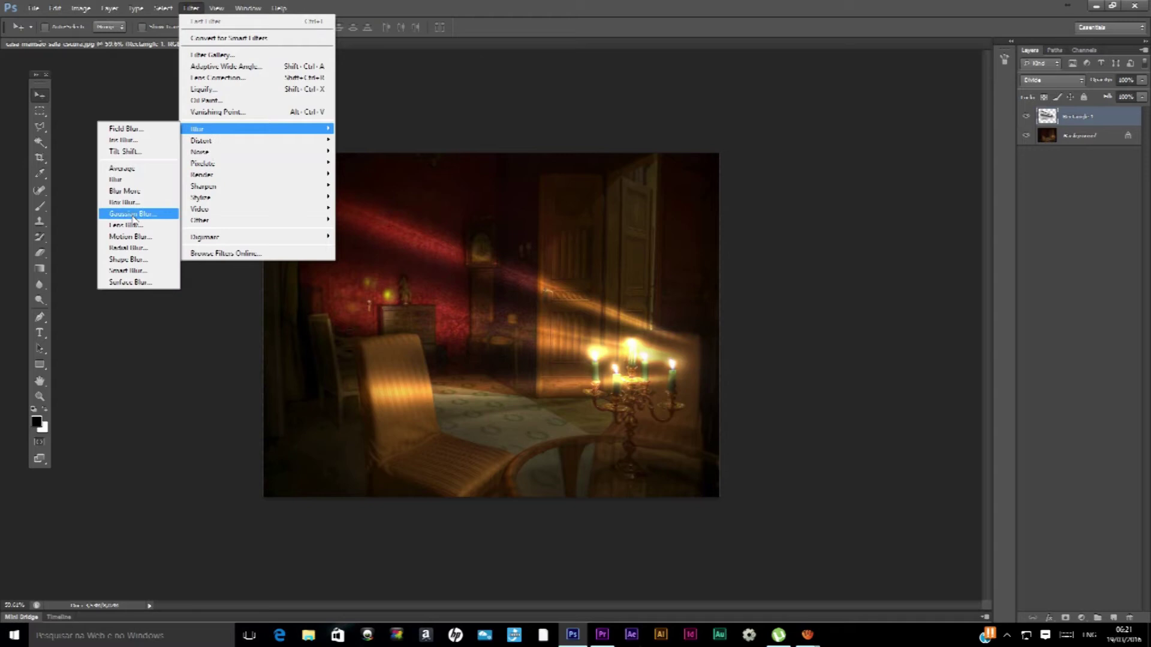
pyautogui.click(133, 214)
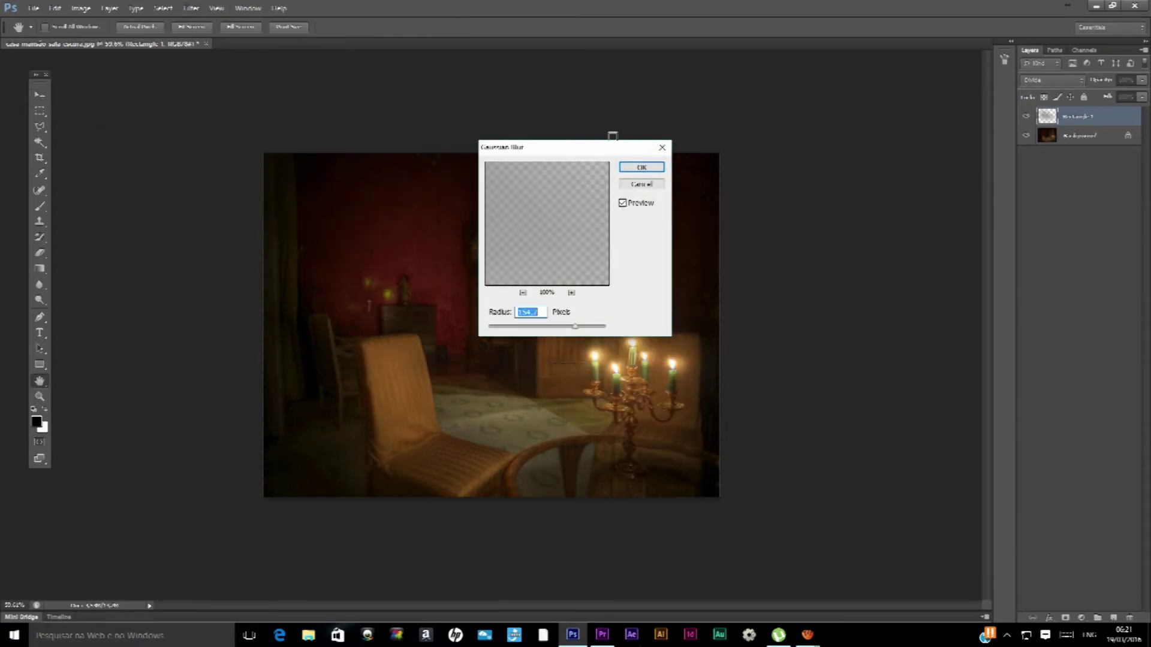
pyautogui.moveTo(617, 146); pyautogui.dragTo(796, 120)
pyautogui.moveTo(754, 300); pyautogui.dragTo(670, 305)
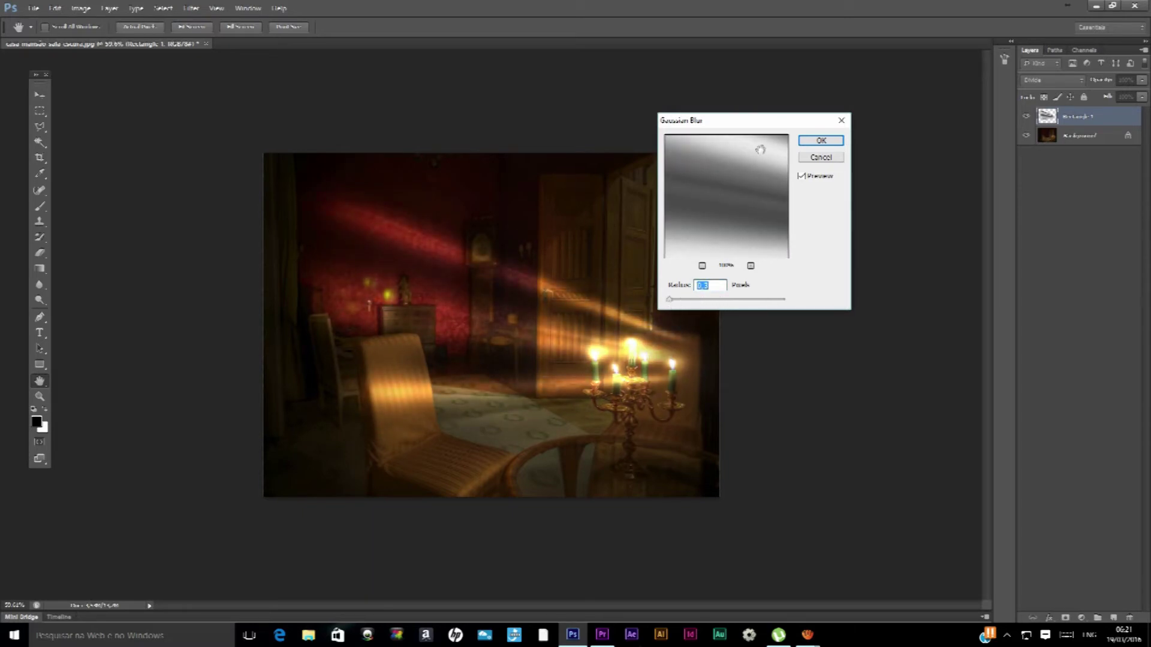
pyautogui.click(820, 141)
pyautogui.press('v')
pyautogui.moveTo(677, 239); pyautogui.dragTo(662, 228)
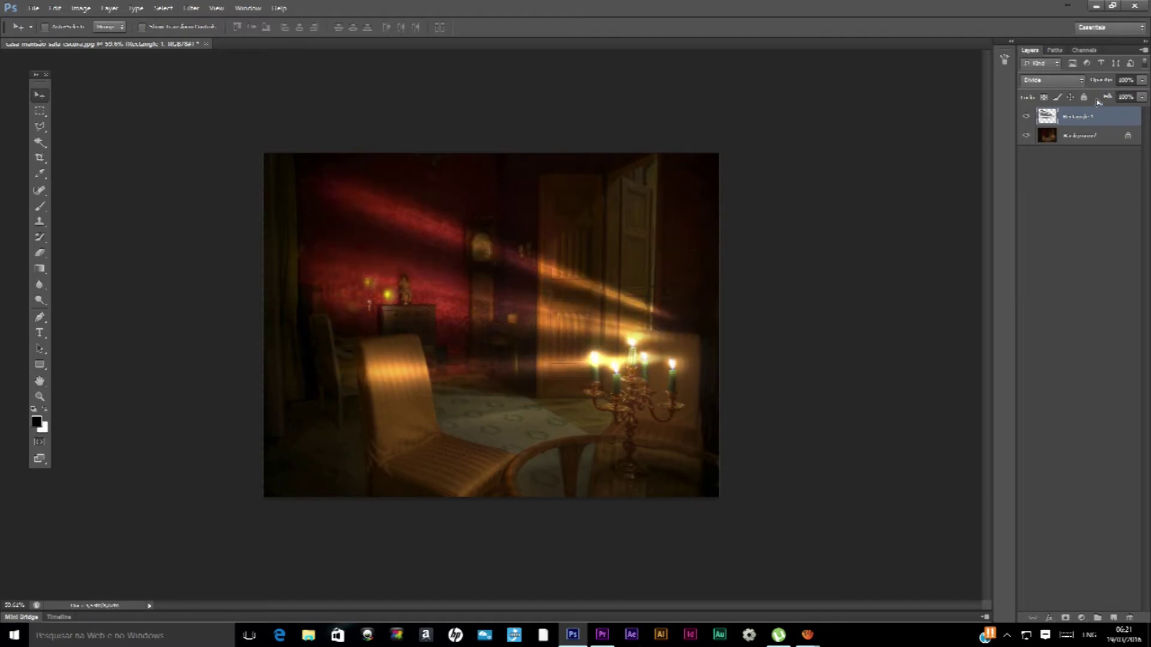
# Toggle the rays and room layers to compare, then nudge the rays down and back into place
pyautogui.click(1028, 118)
pyautogui.click(1027, 118)
pyautogui.click(1024, 137)
pyautogui.click(1024, 136)
pyautogui.moveTo(520, 285); pyautogui.dragTo(520, 316)
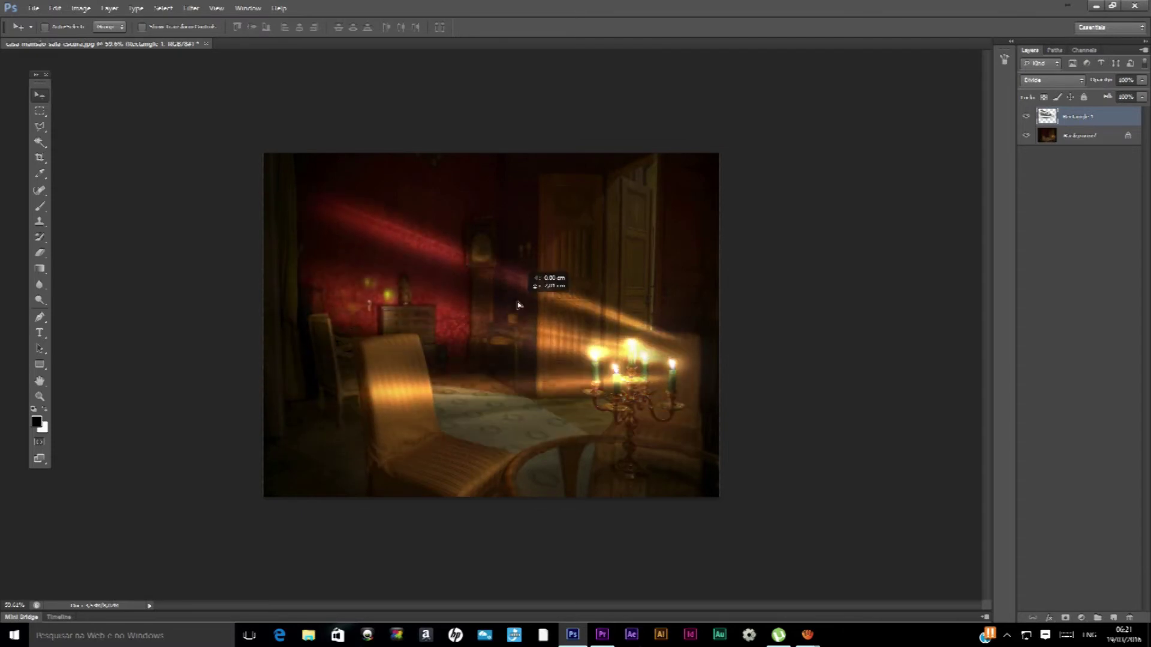
pyautogui.moveTo(520, 316); pyautogui.dragTo(509, 286)
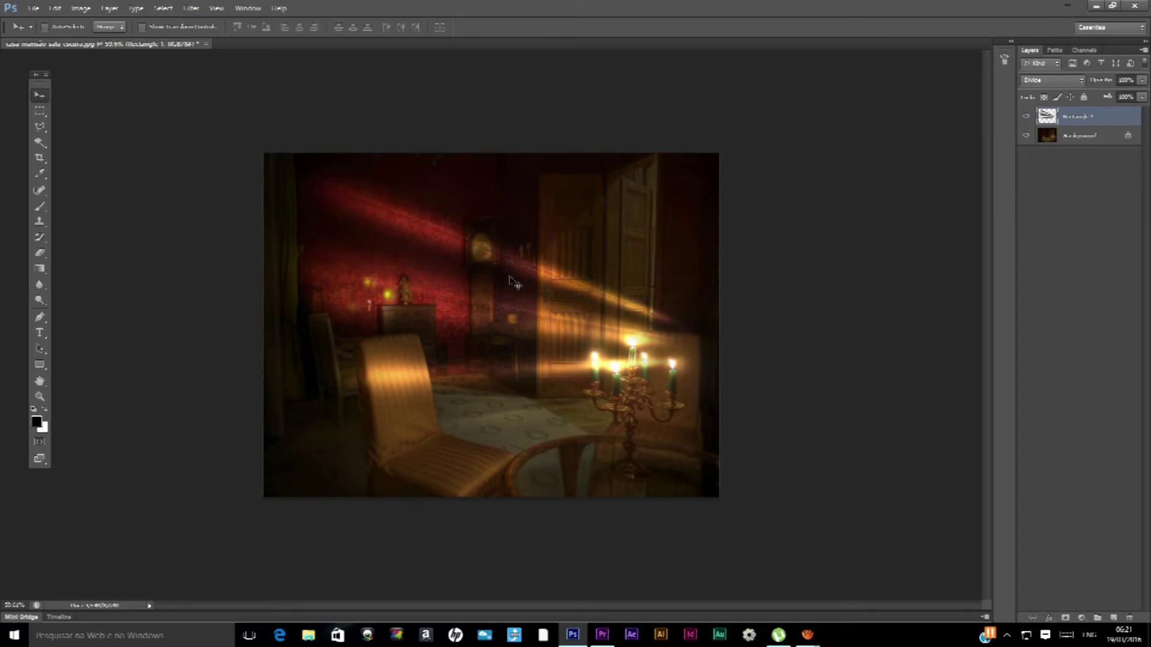
pyautogui.click(34, 7)
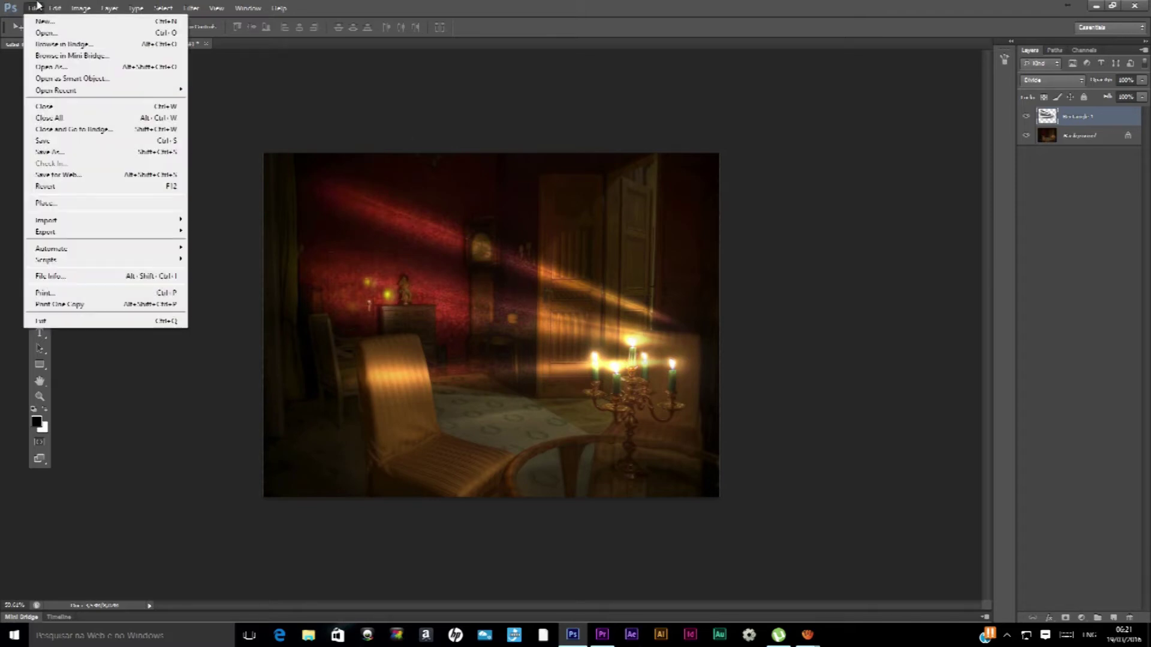
# Save the composition to the desktop as layered lanterna.psd with maximum compatibility, then return to Premiere Pro
pyautogui.click(92, 153)
pyautogui.click(343, 199)
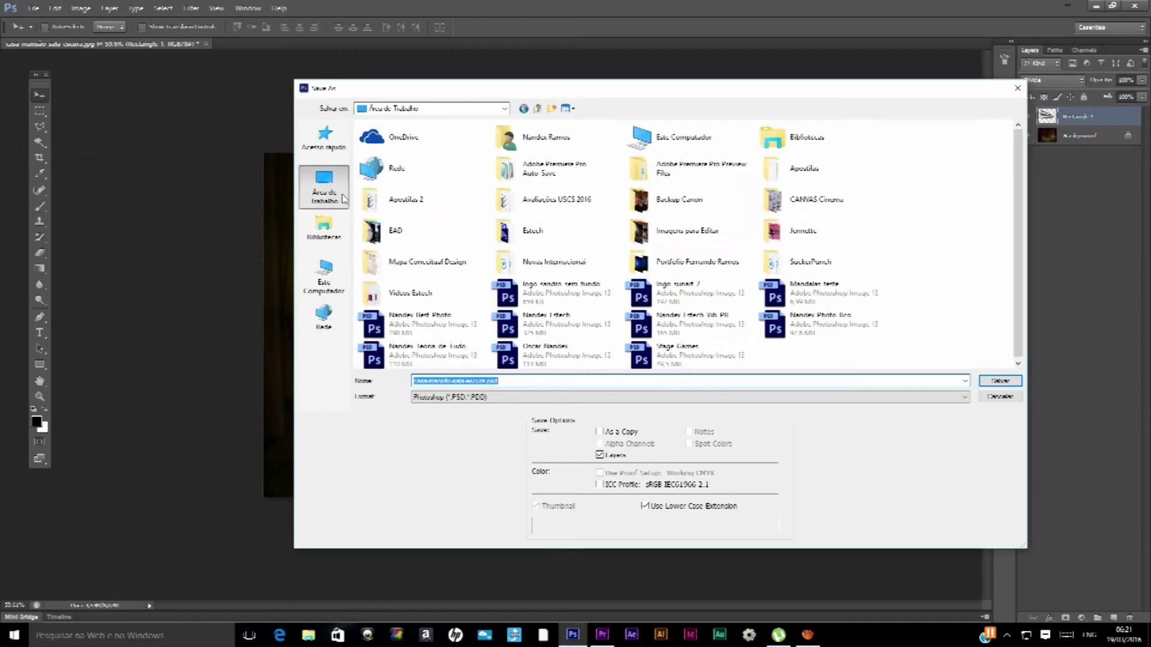
pyautogui.write('teste')
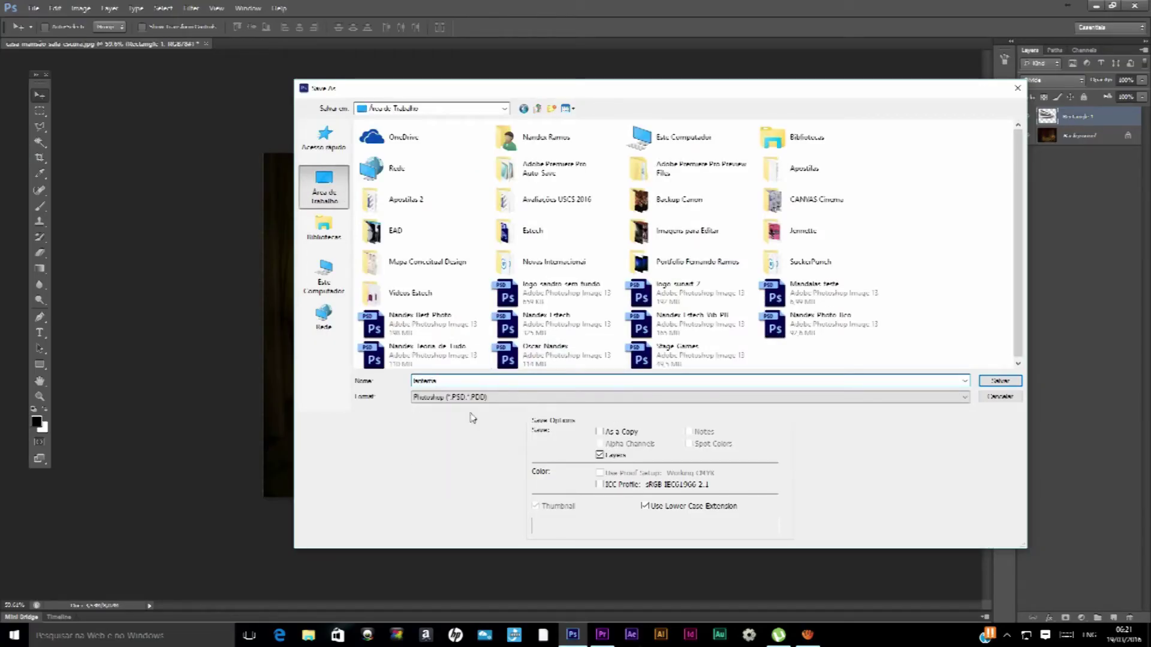
pyautogui.click(1000, 381)
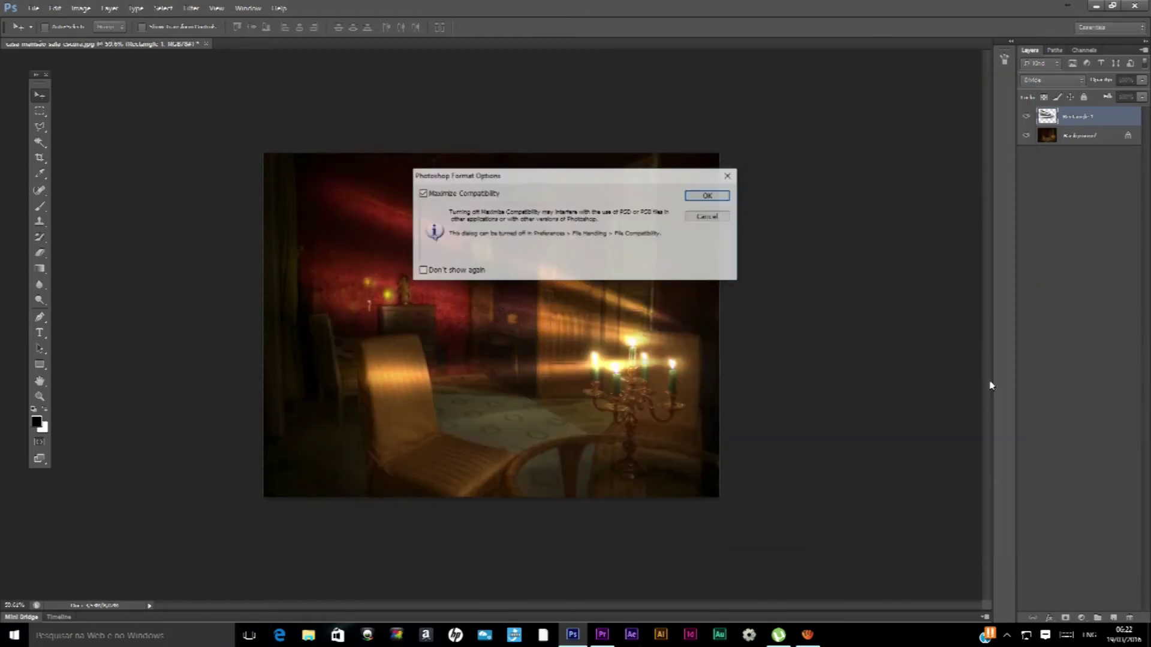
pyautogui.click(723, 193)
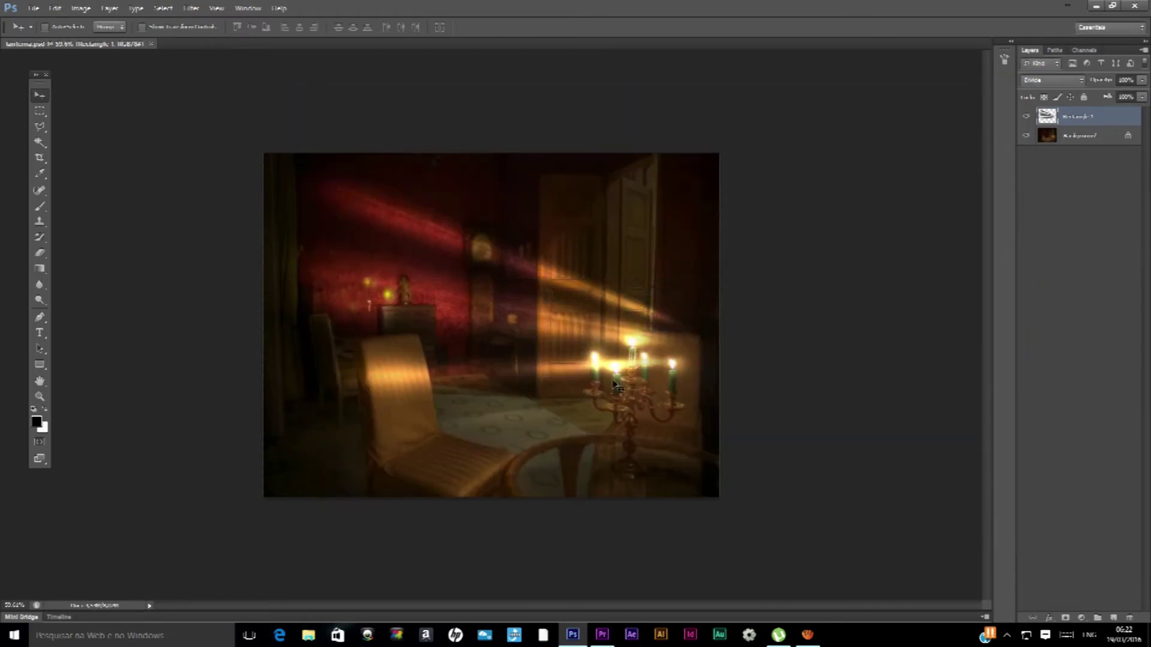
pyautogui.click(604, 633)
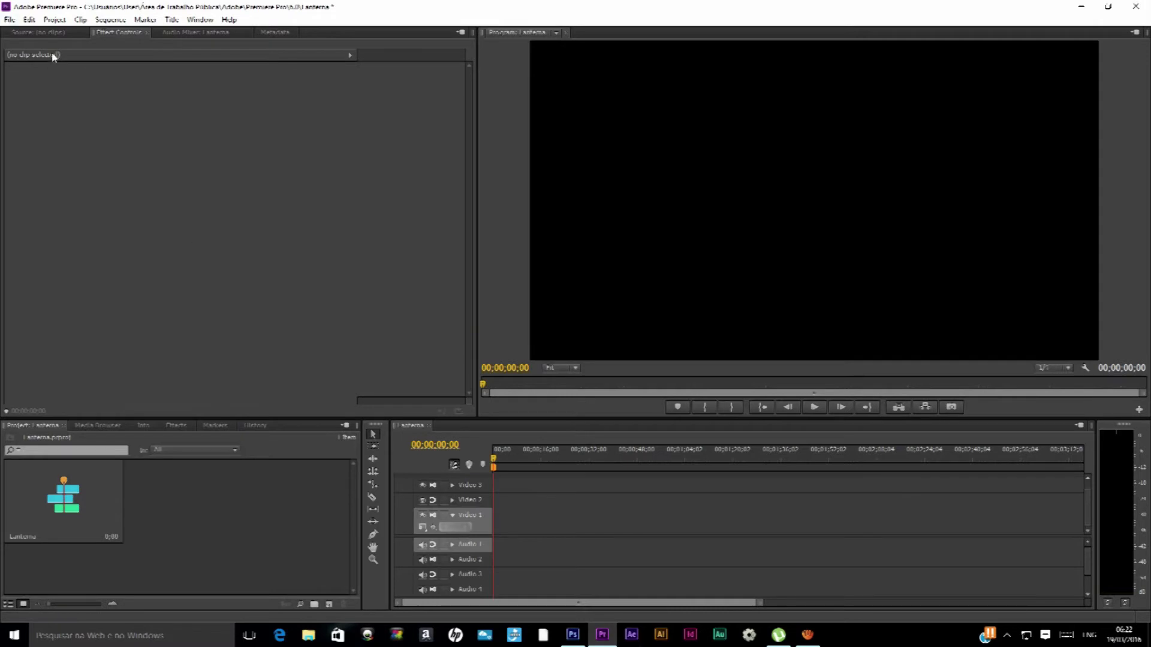
# Import lanterna.psd into the project from the Project panel's context menu
pyautogui.rightClick(171, 488)
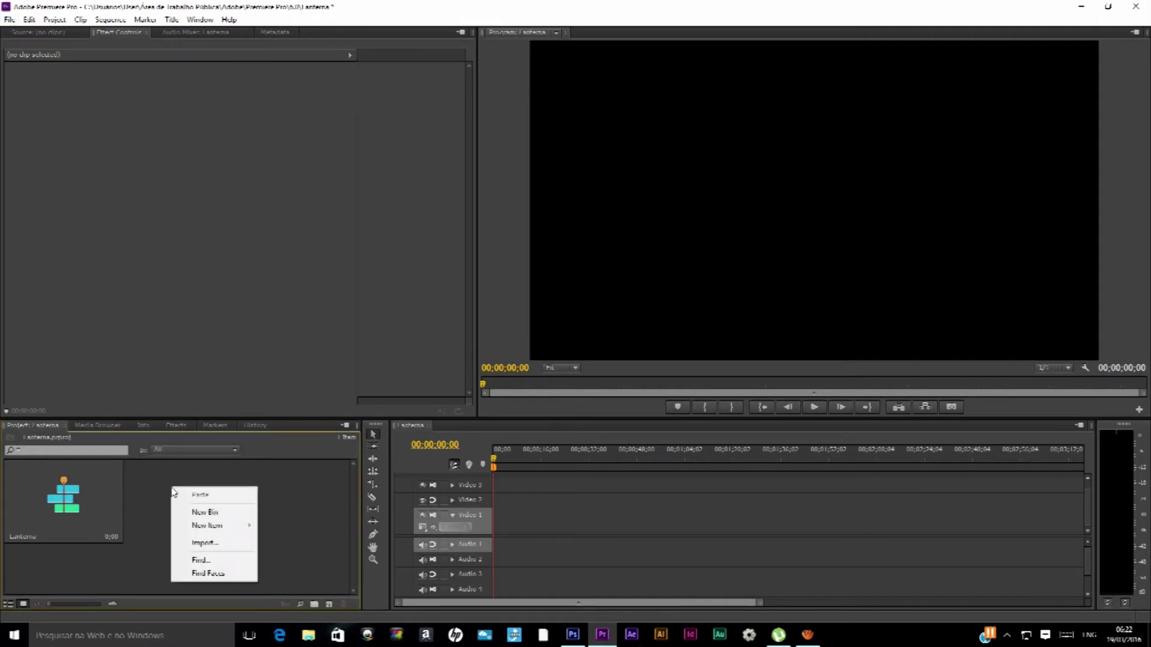
pyautogui.click(216, 543)
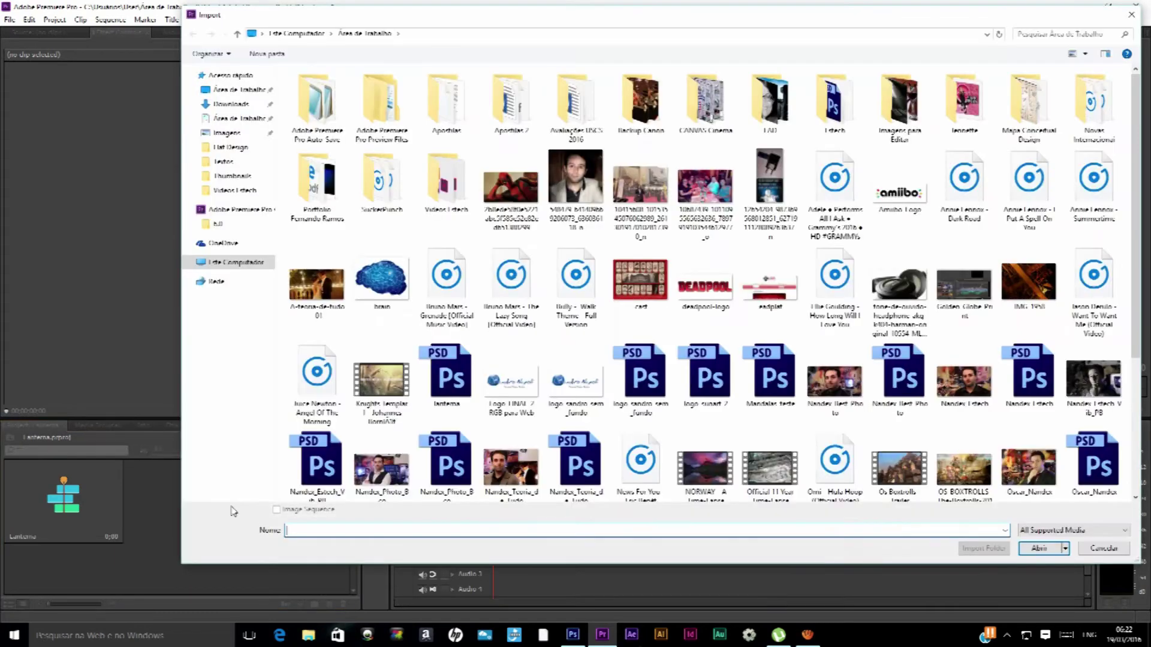
pyautogui.scroll(-4, 730, 314)
pyautogui.scroll(4, 729, 313)
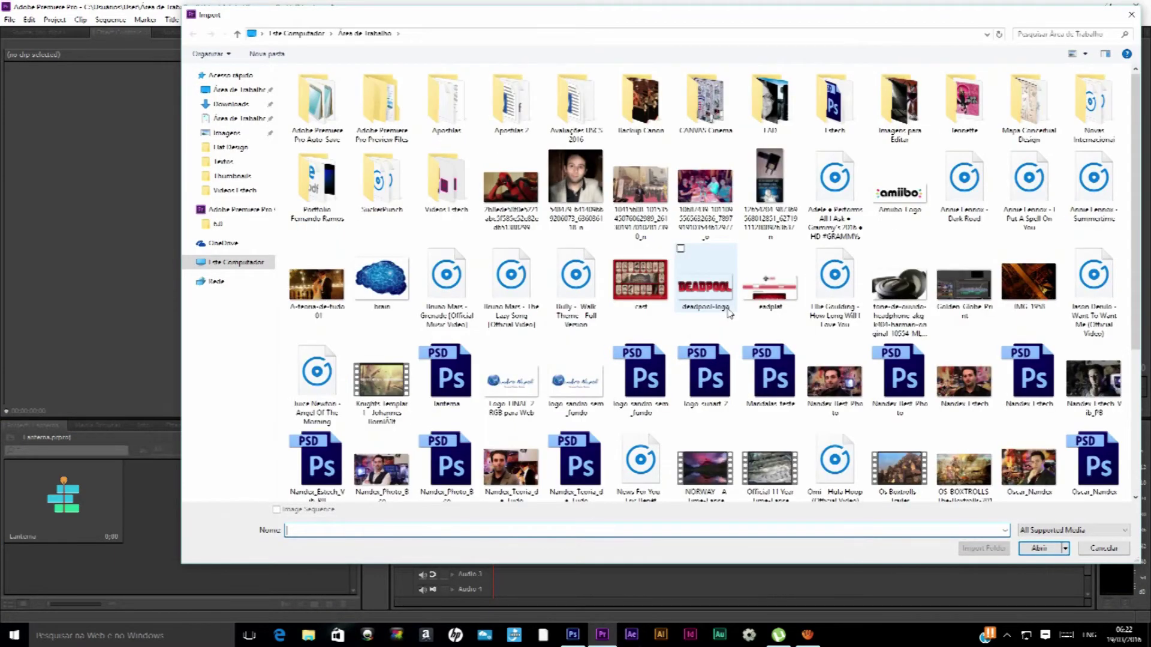
pyautogui.scroll(-3, 730, 313)
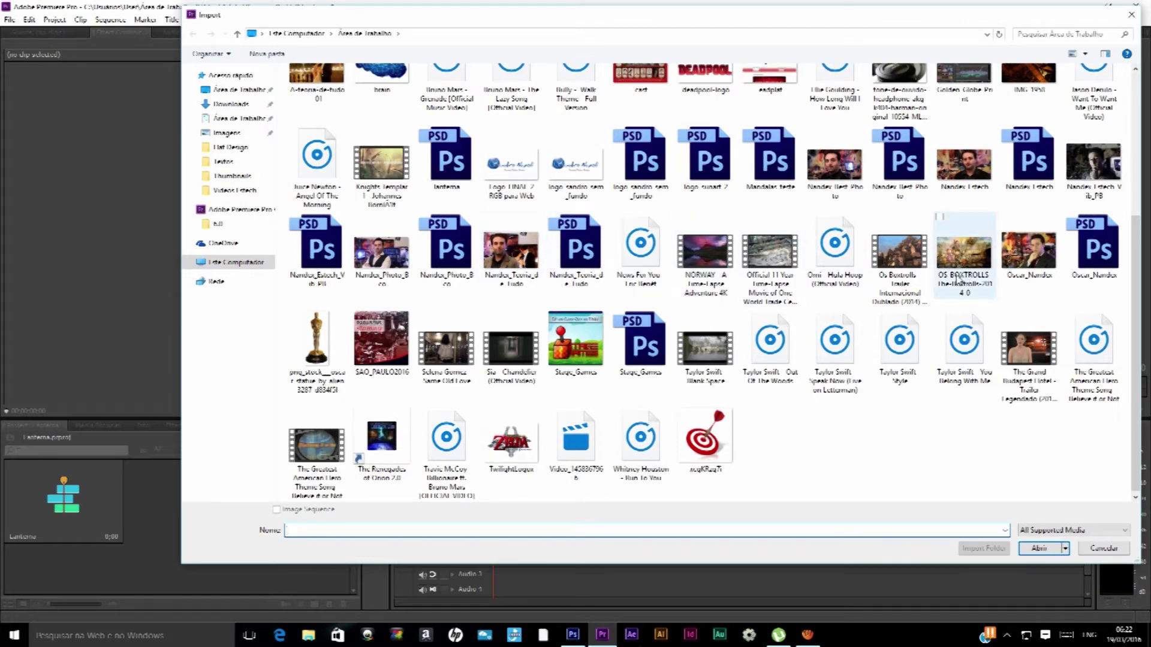
pyautogui.scroll(3, 959, 278)
pyautogui.click(447, 375)
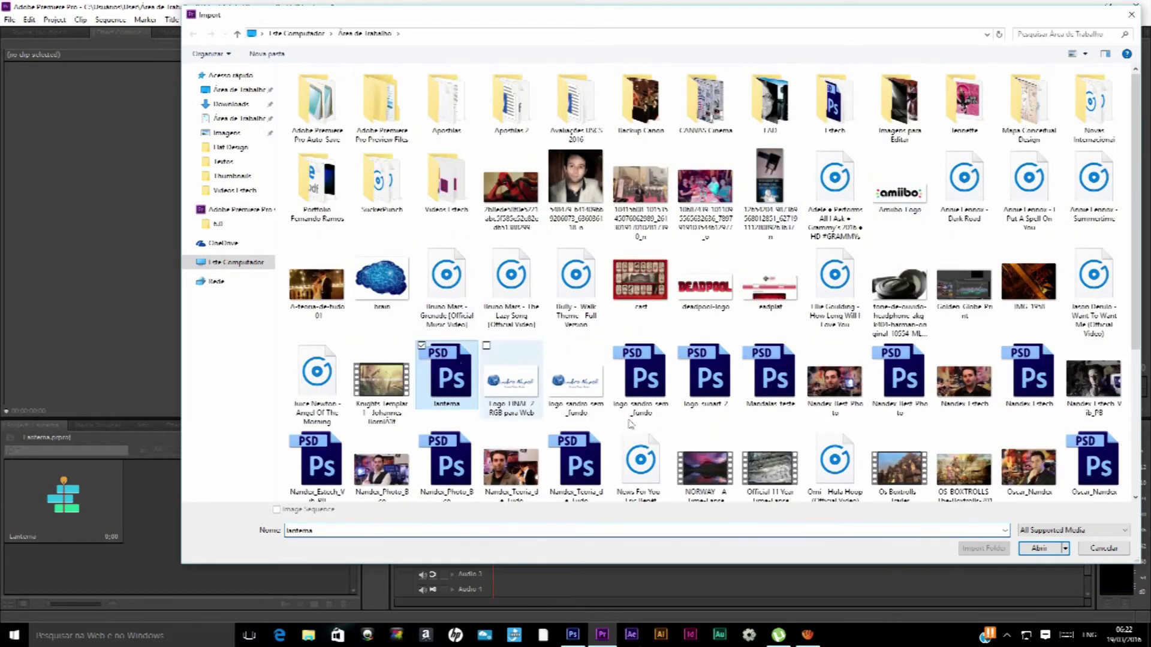
pyautogui.click(1043, 549)
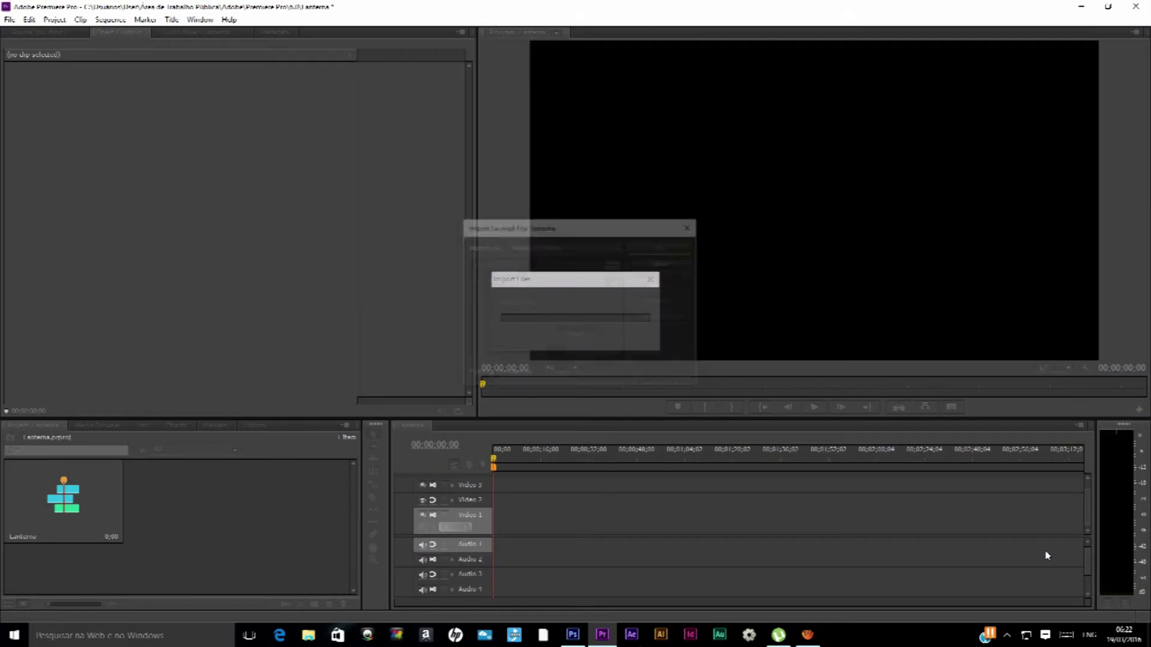
# Import the PSD as Individual Layers and open the resulting lanterna bin
pyautogui.click(558, 251)
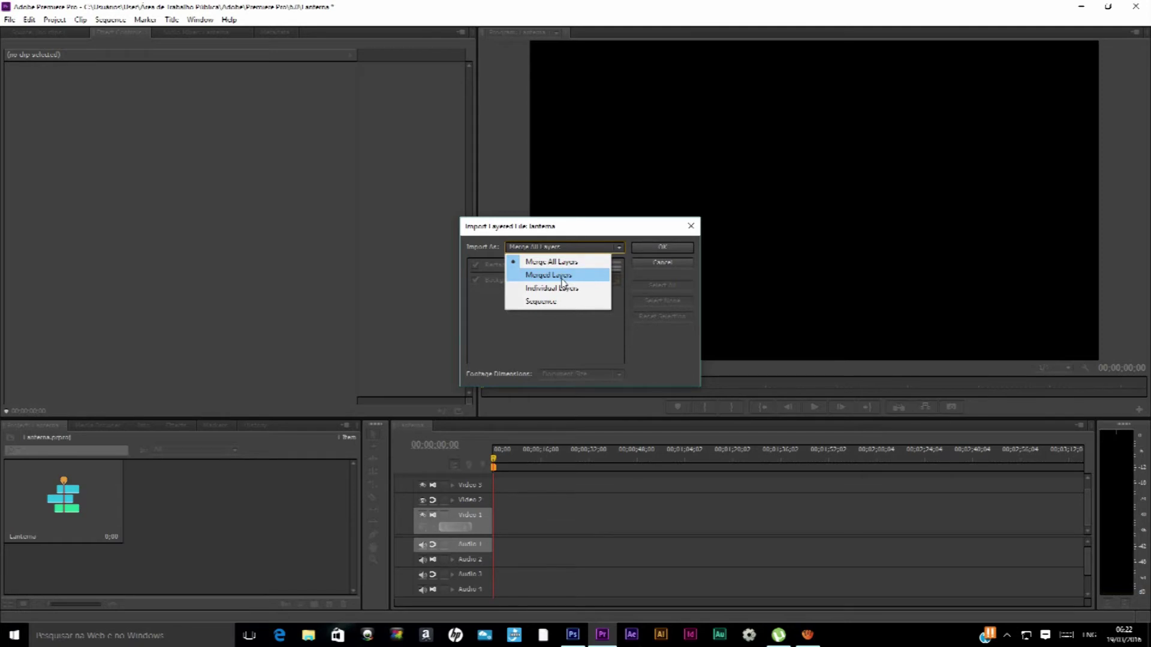
pyautogui.click(536, 291)
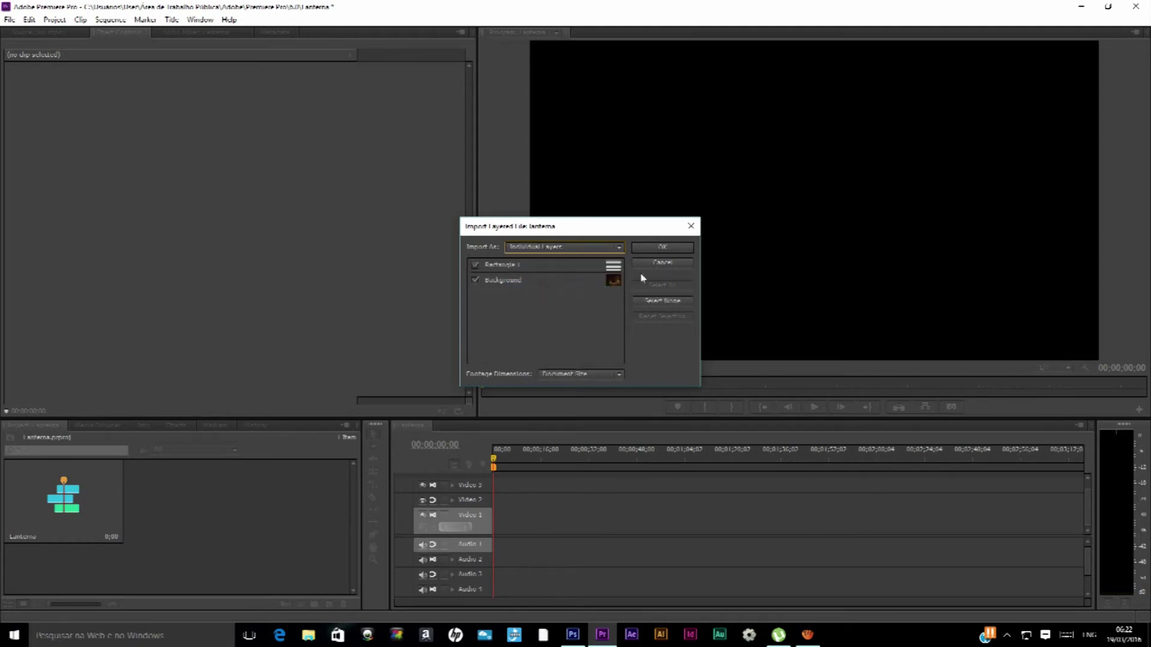
pyautogui.click(659, 248)
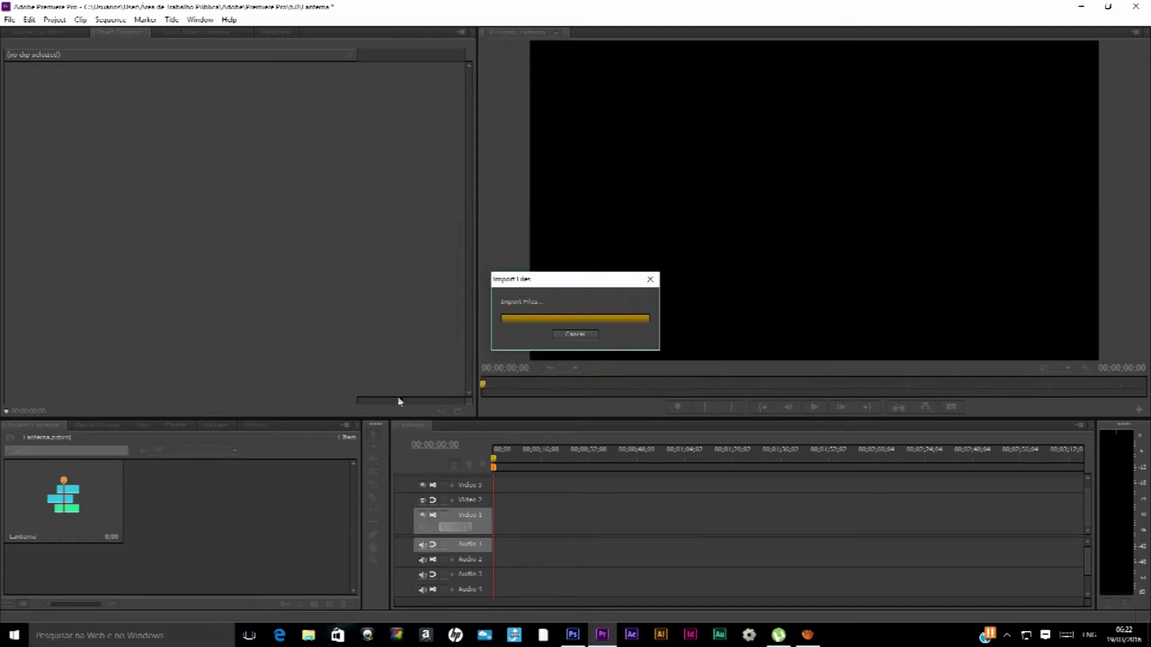
pyautogui.doubleClick(228, 486)
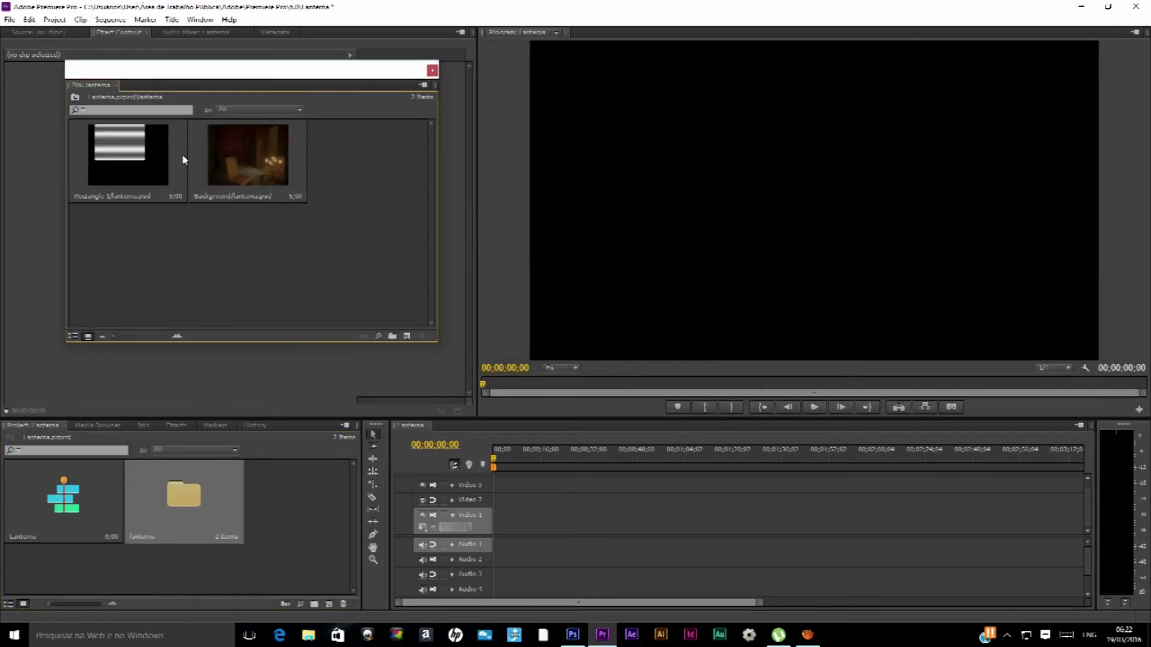
# Place Background on Video 1 and Rectangle 1 on Video 2, shifting the rectangle right and down
pyautogui.moveTo(234, 171); pyautogui.dragTo(543, 520)
pyautogui.moveTo(138, 159)
pyautogui.mouseDown()
pyautogui.moveTo(570, 510)
pyautogui.moveTo(574, 501)
pyautogui.mouseUp()
pyautogui.moveTo(547, 462)
pyautogui.mouseDown()
pyautogui.moveTo(571, 462)
pyautogui.moveTo(552, 498)
pyautogui.mouseUp()
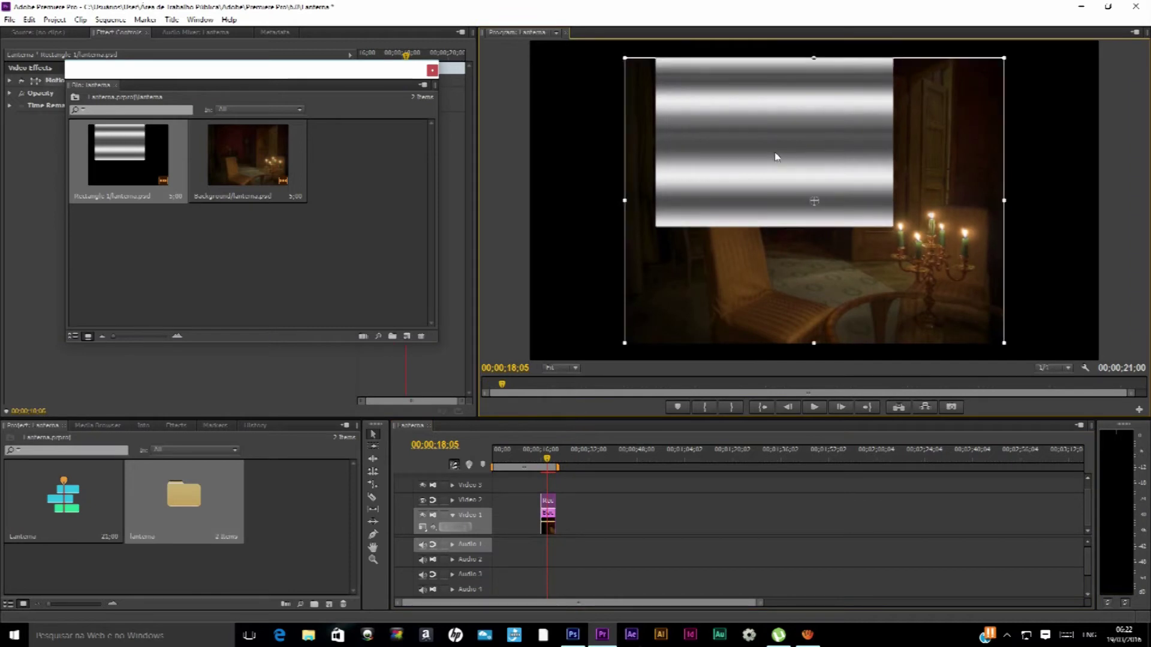
pyautogui.moveTo(773, 159); pyautogui.dragTo(851, 183)
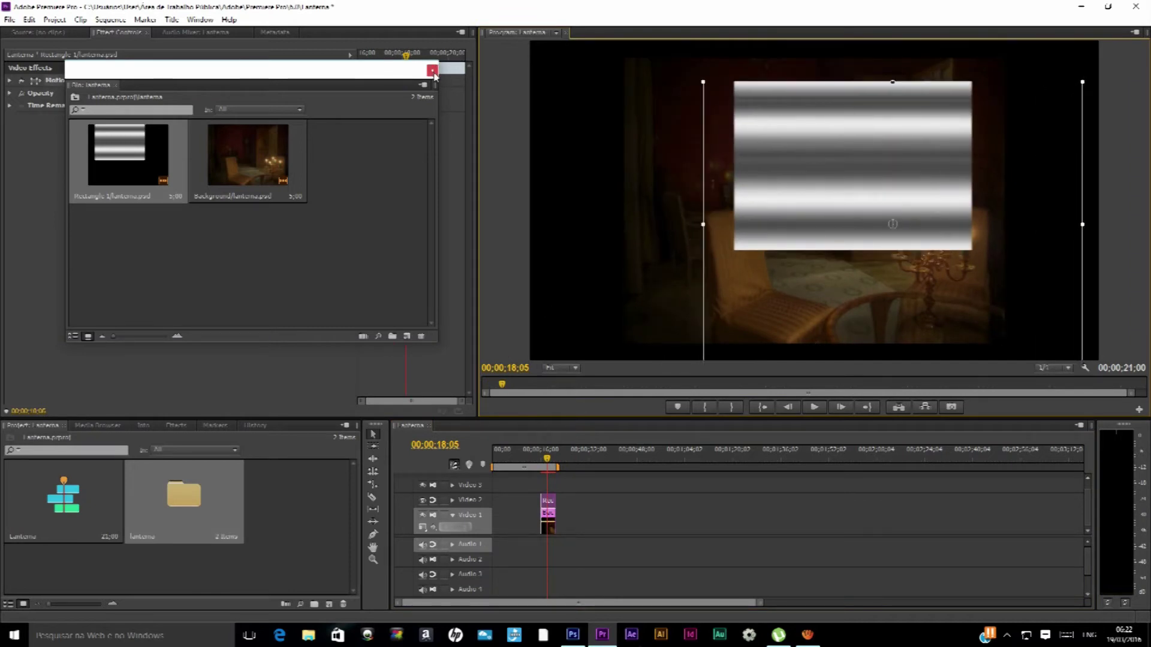
# Close the floating lanterna bin and delete it along with its clips
pyautogui.click(432, 71)
pyautogui.press('Delete')
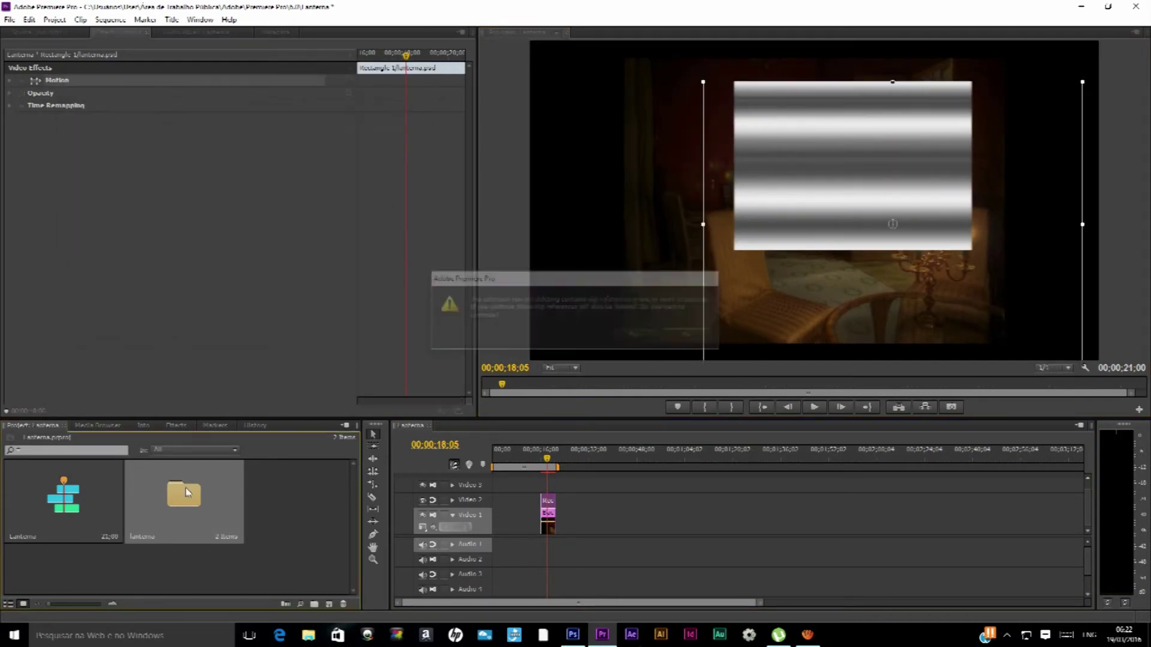
pyautogui.click(636, 336)
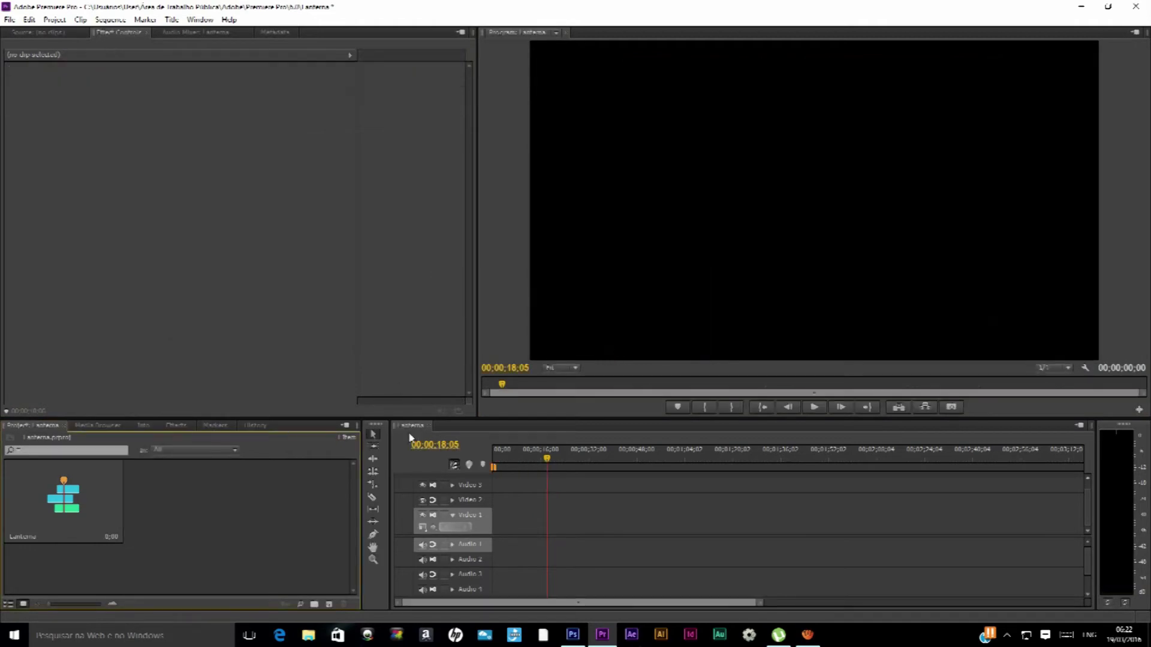
# Re-import lanterna.psd with Ctrl+I as a Sequence and open the new lanterna bin
pyautogui.hotkey('ctrl', 'i')
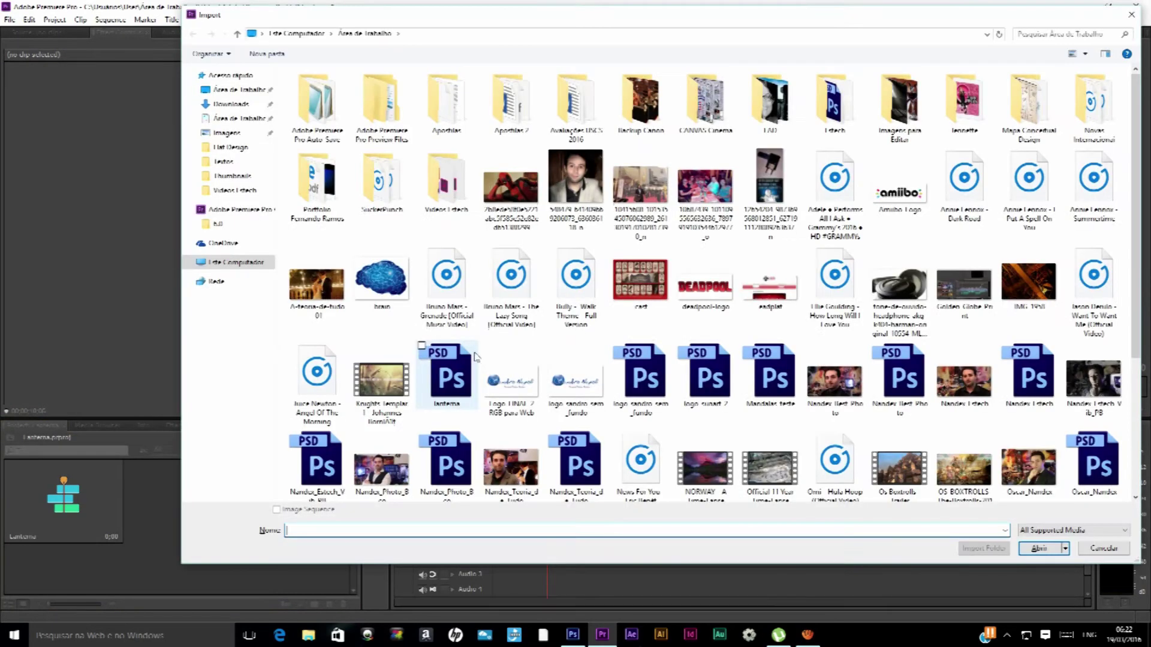
pyautogui.scroll(-3, 637, 388)
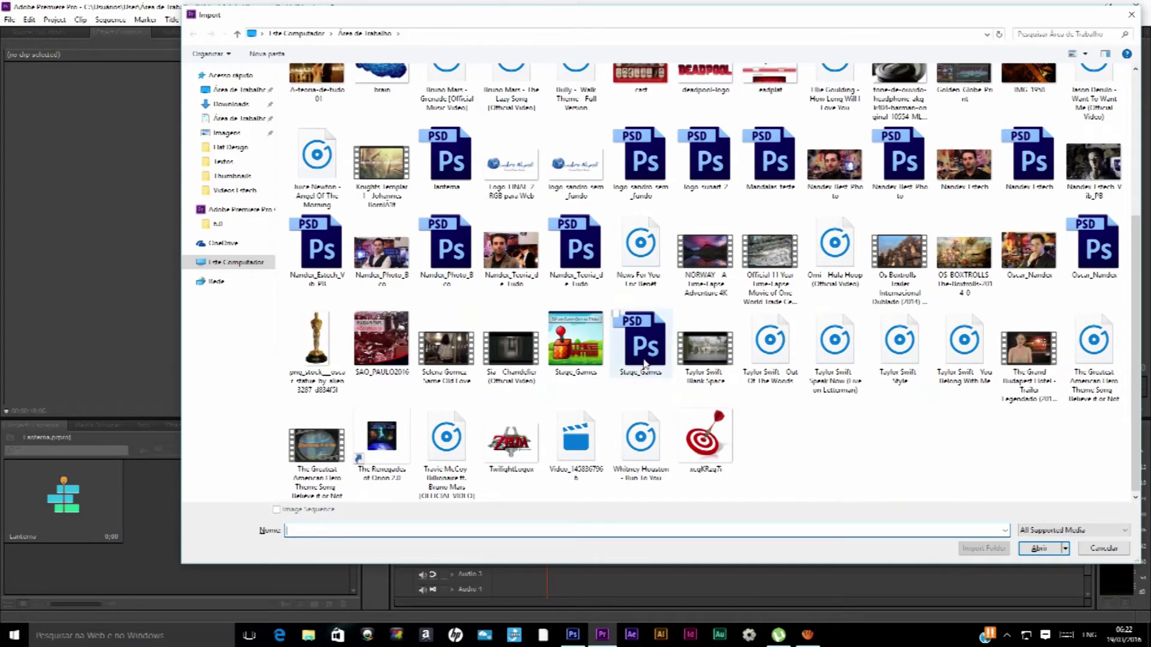
pyautogui.doubleClick(447, 159)
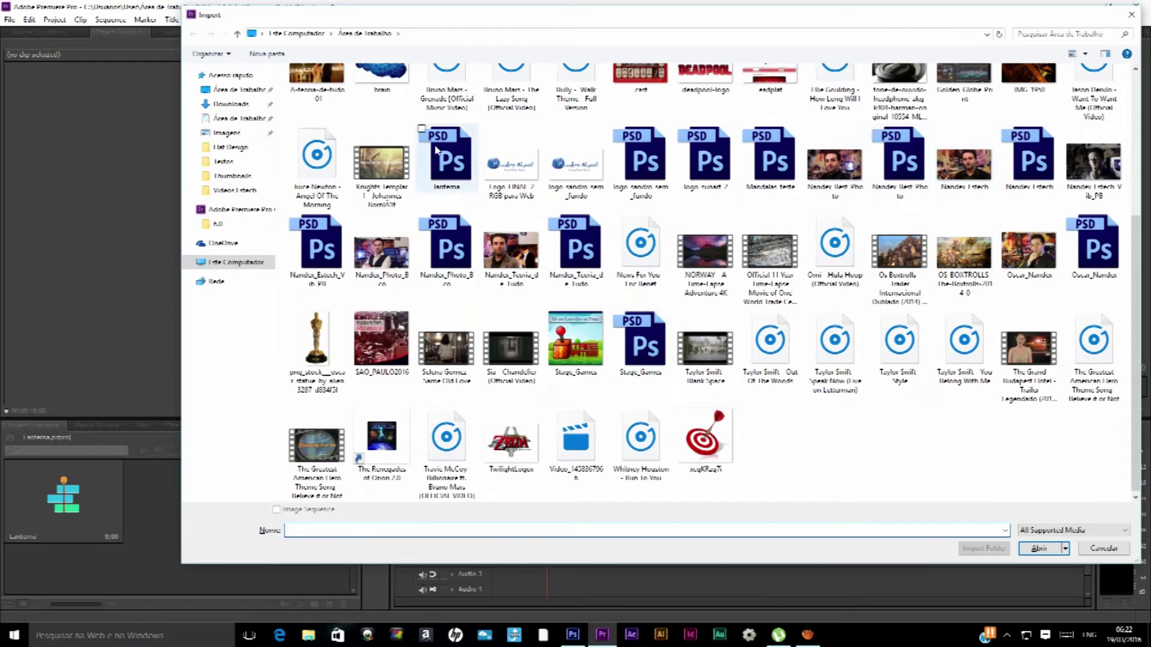
pyautogui.click(569, 248)
pyautogui.click(548, 305)
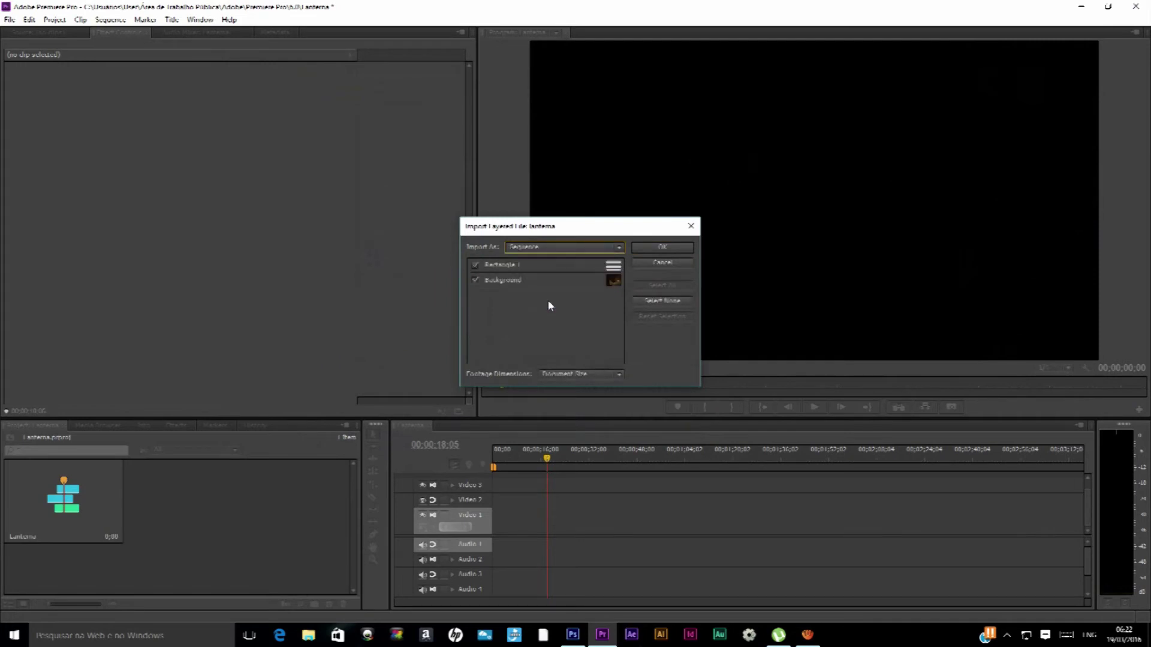
pyautogui.click(655, 250)
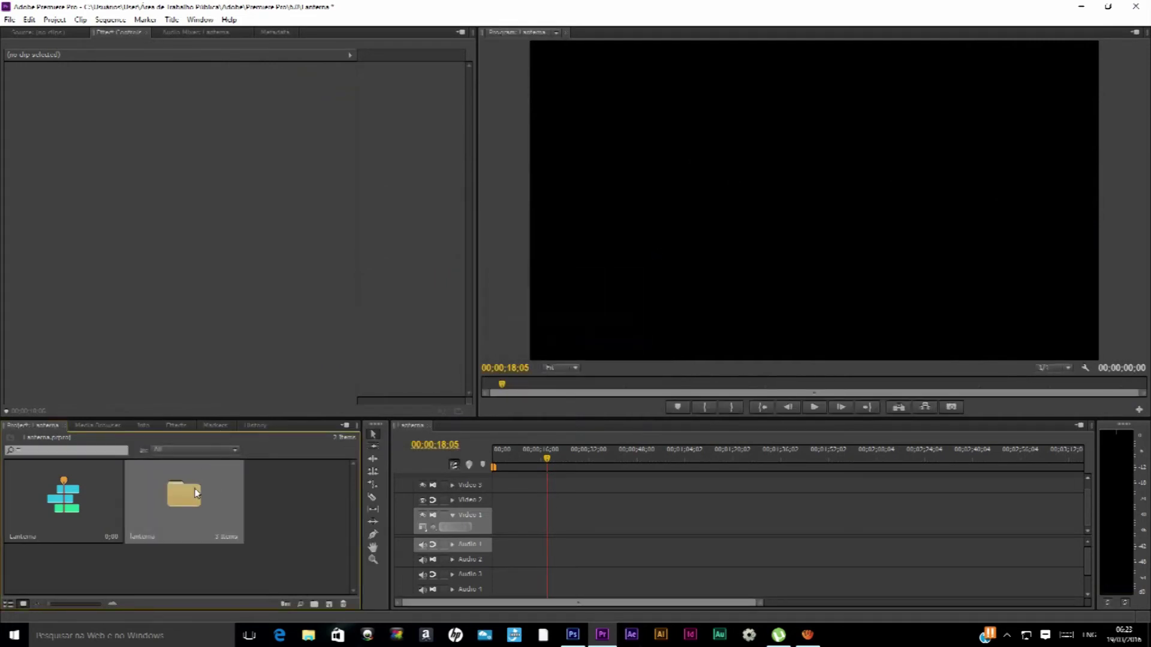
pyautogui.doubleClick(195, 492)
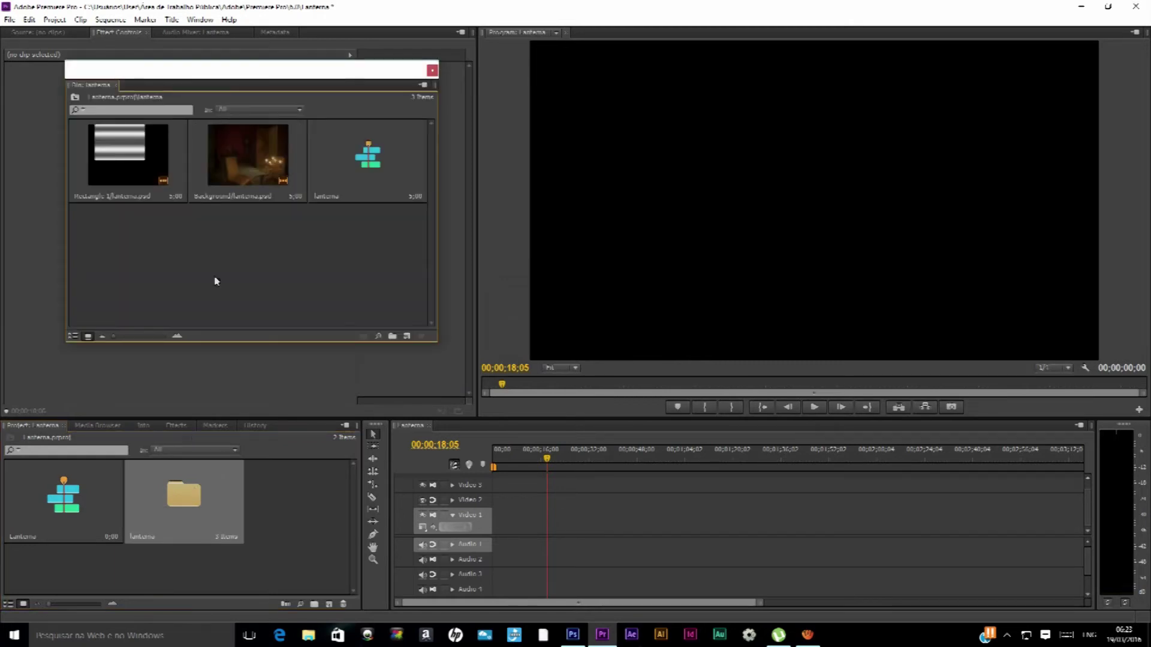
# Insert the lanterna sequence into the timeline, preview it, then delete the Video 1 and Audio 1 clips
pyautogui.click(363, 158)
pyautogui.press('.')
pyautogui.press('space')
pyautogui.moveTo(677, 483); pyautogui.dragTo(547, 564)
pyautogui.press('Delete')
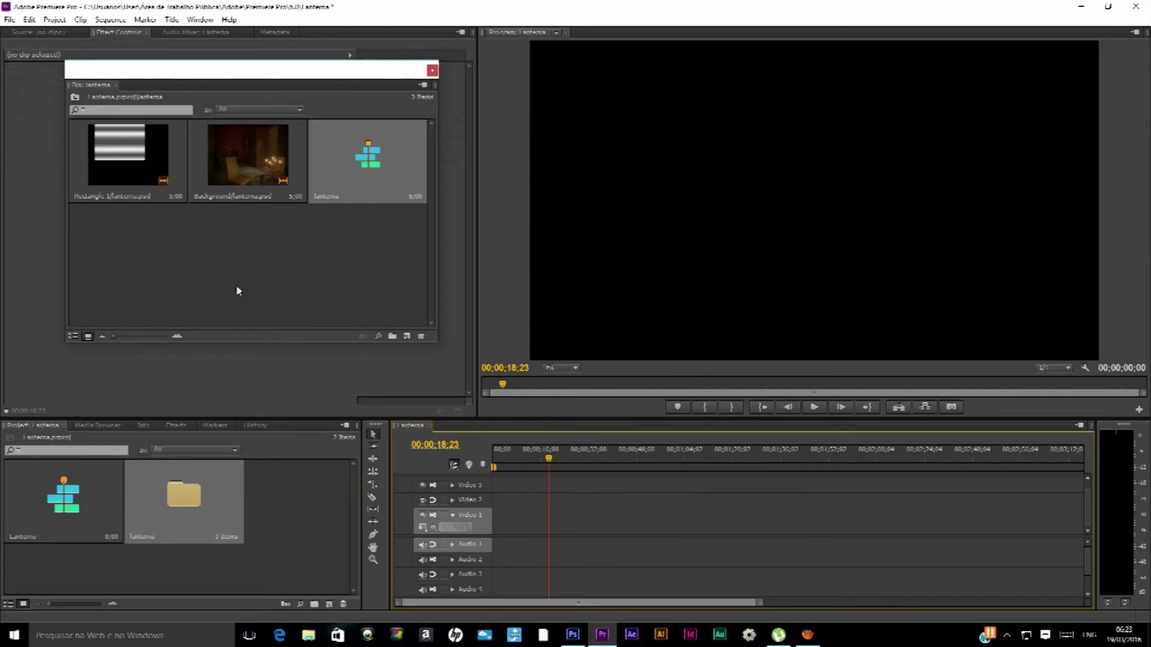
# Put Background on Video 1 and Rectangle 1 above it, then close the bin window
pyautogui.moveTo(239, 174); pyautogui.dragTo(562, 525)
pyautogui.click(567, 457)
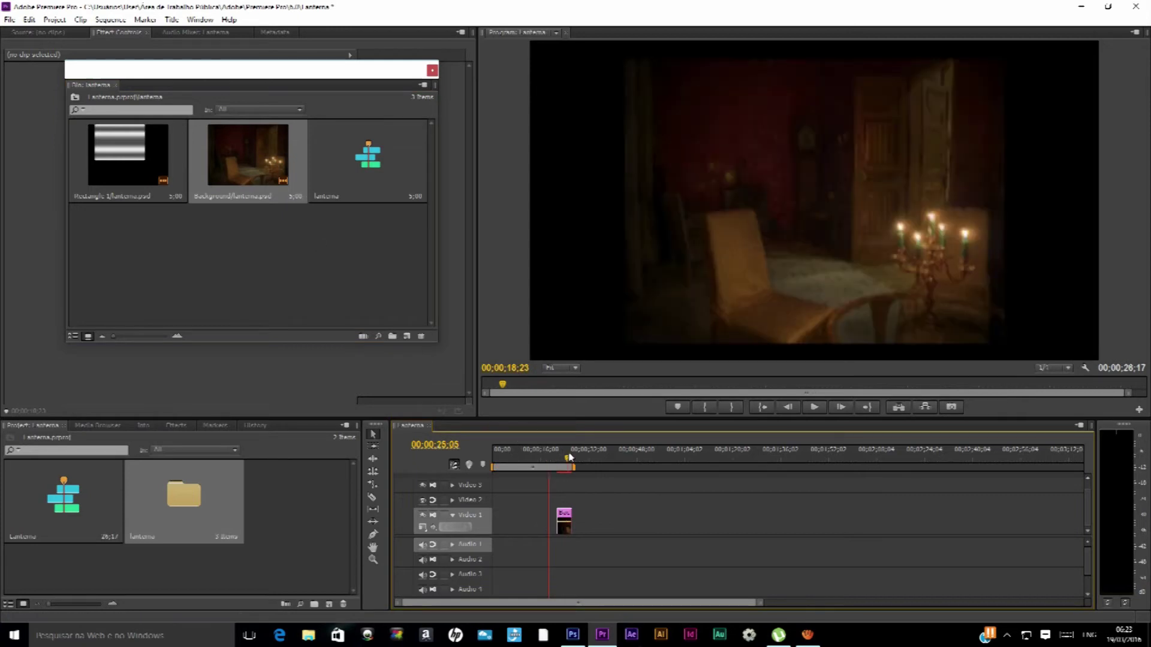
pyautogui.moveTo(127, 155)
pyautogui.mouseDown()
pyautogui.moveTo(563, 500)
pyautogui.moveTo(564, 469)
pyautogui.mouseUp()
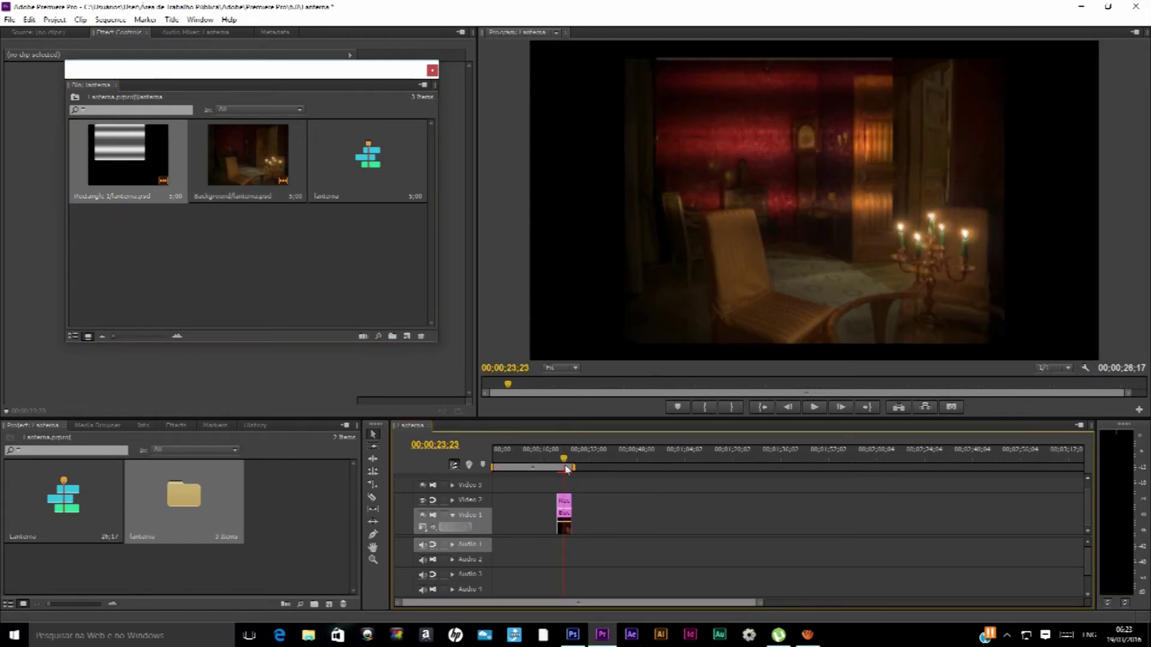
pyautogui.click(431, 70)
# Lengthen the Background clip by about 40 seconds and shift the light overlay right and down
pyautogui.click(581, 522)
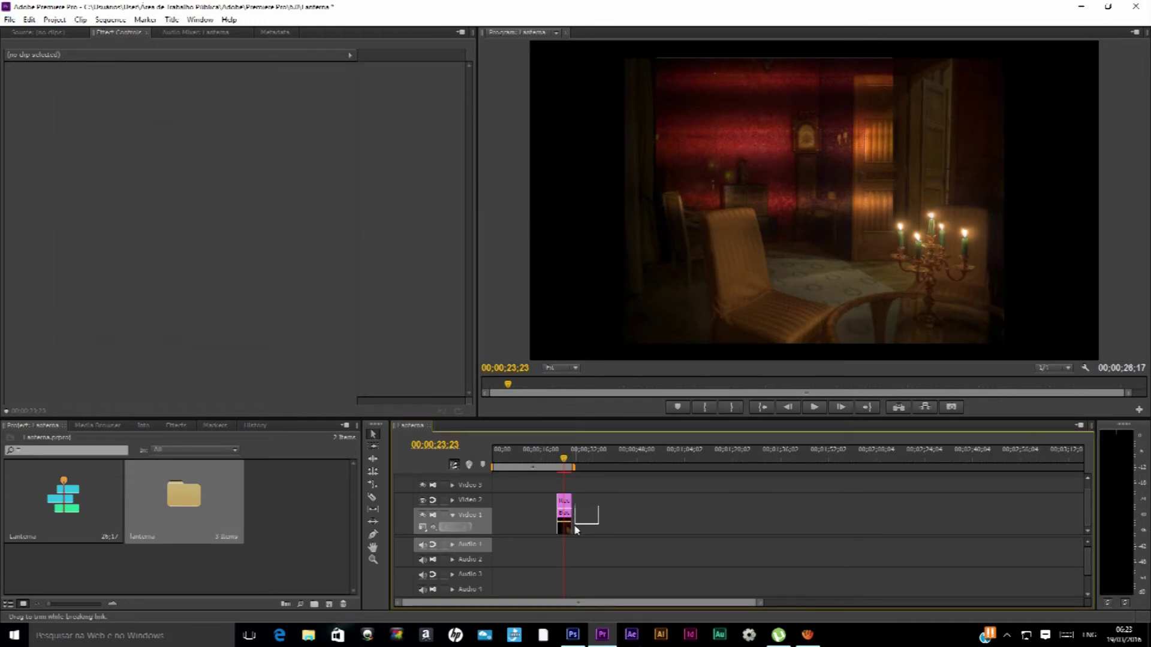
pyautogui.moveTo(583, 522); pyautogui.dragTo(688, 495)
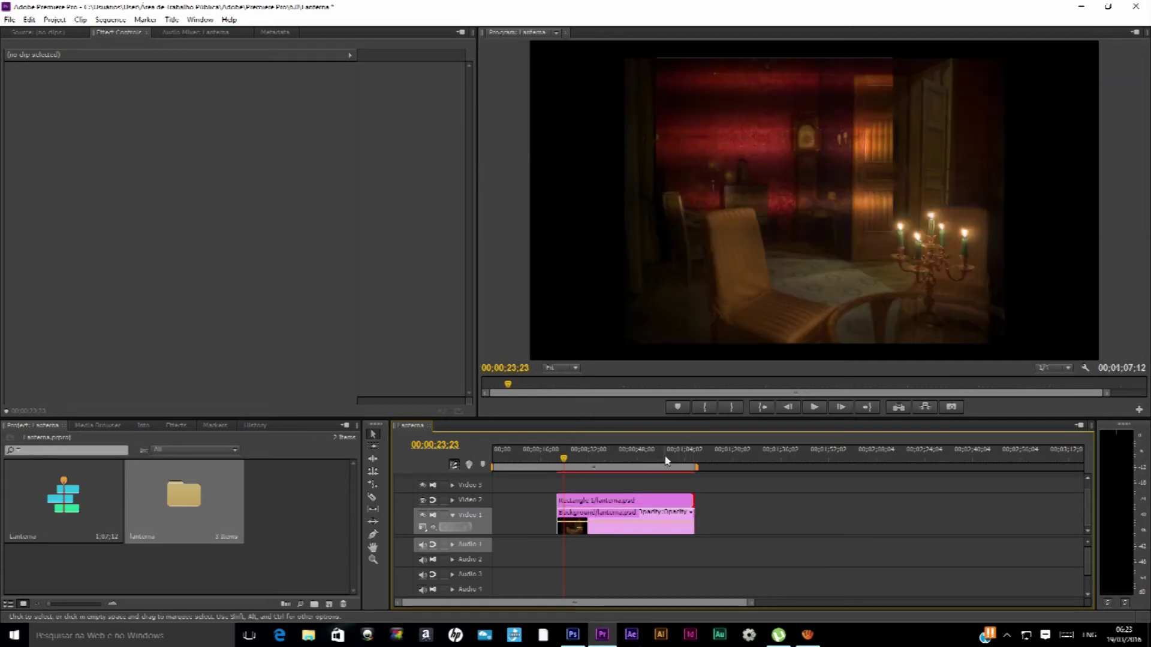
pyautogui.moveTo(596, 525); pyautogui.dragTo(665, 524)
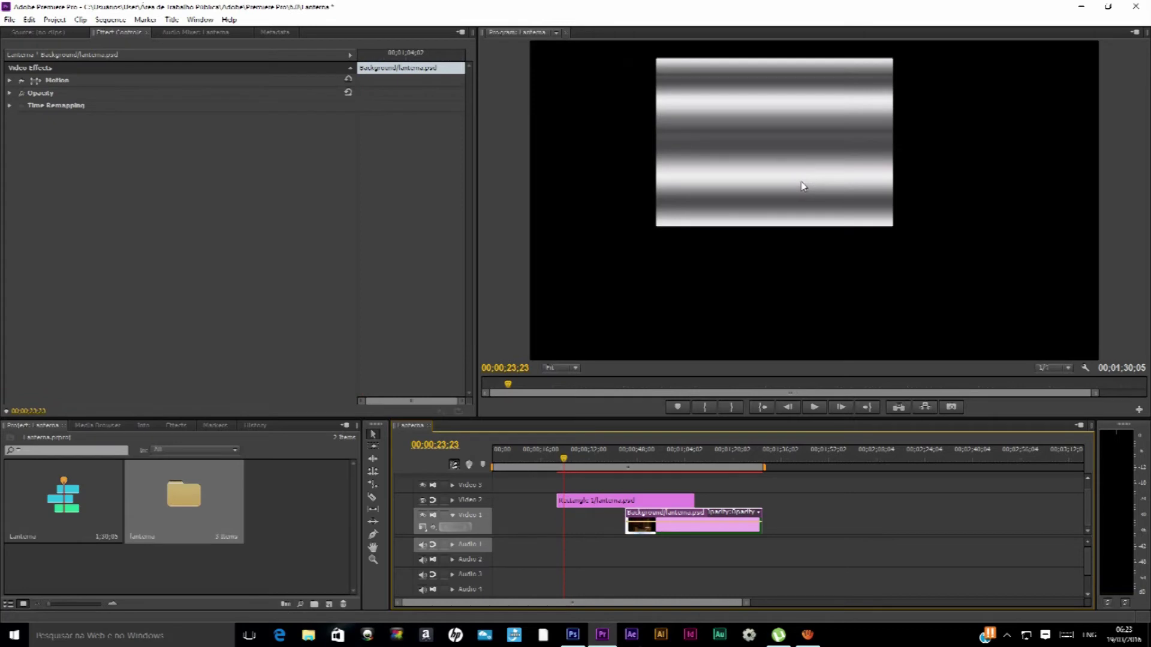
pyautogui.hotkey('ctrl', 'z')
pyautogui.click(793, 136)
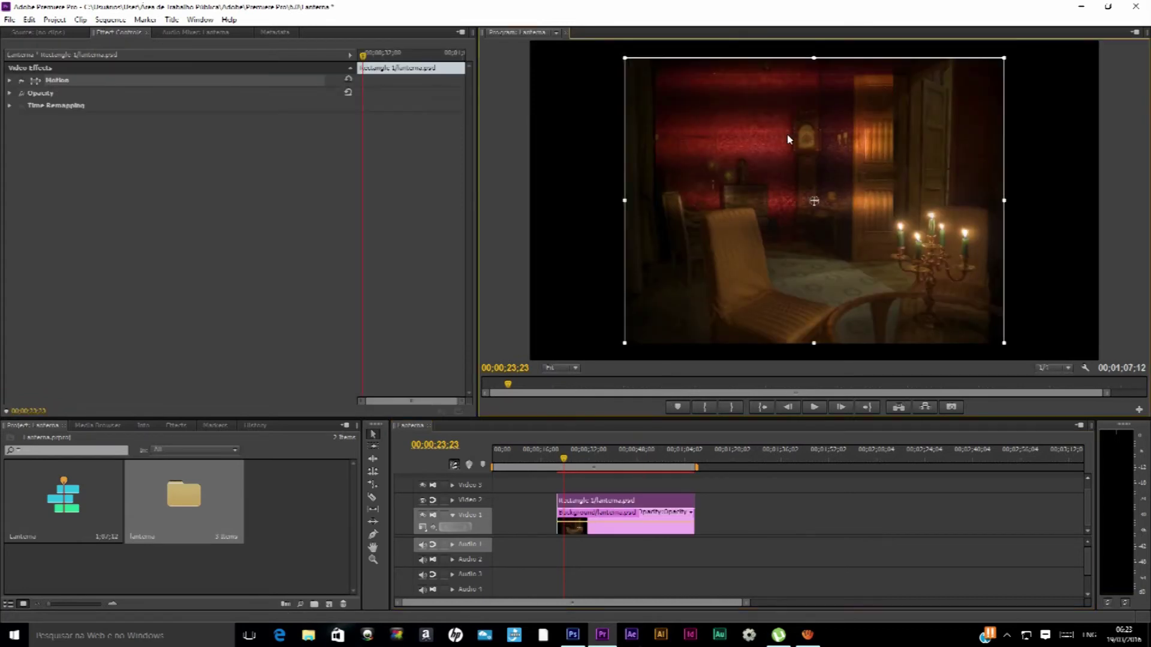
pyautogui.moveTo(778, 139); pyautogui.dragTo(800, 171)
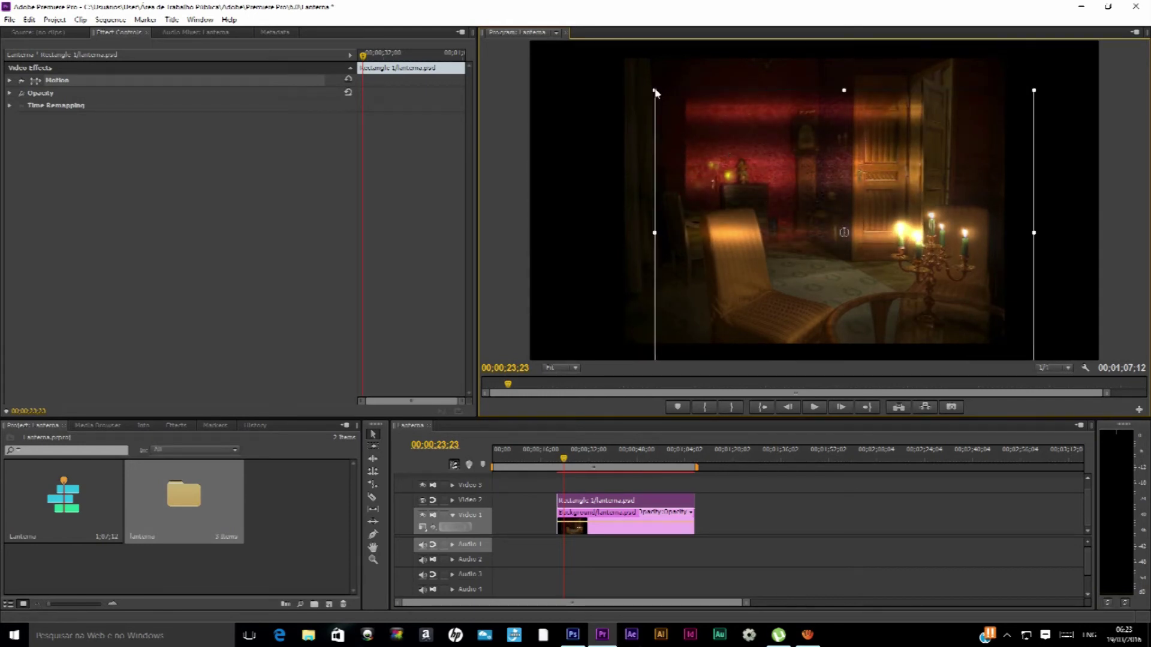
# Resize the light overlay, then stack lanterna2 Background on Video 1 and Rectangle 1 on Video 2
pyautogui.moveTo(656, 92); pyautogui.dragTo(642, 82)
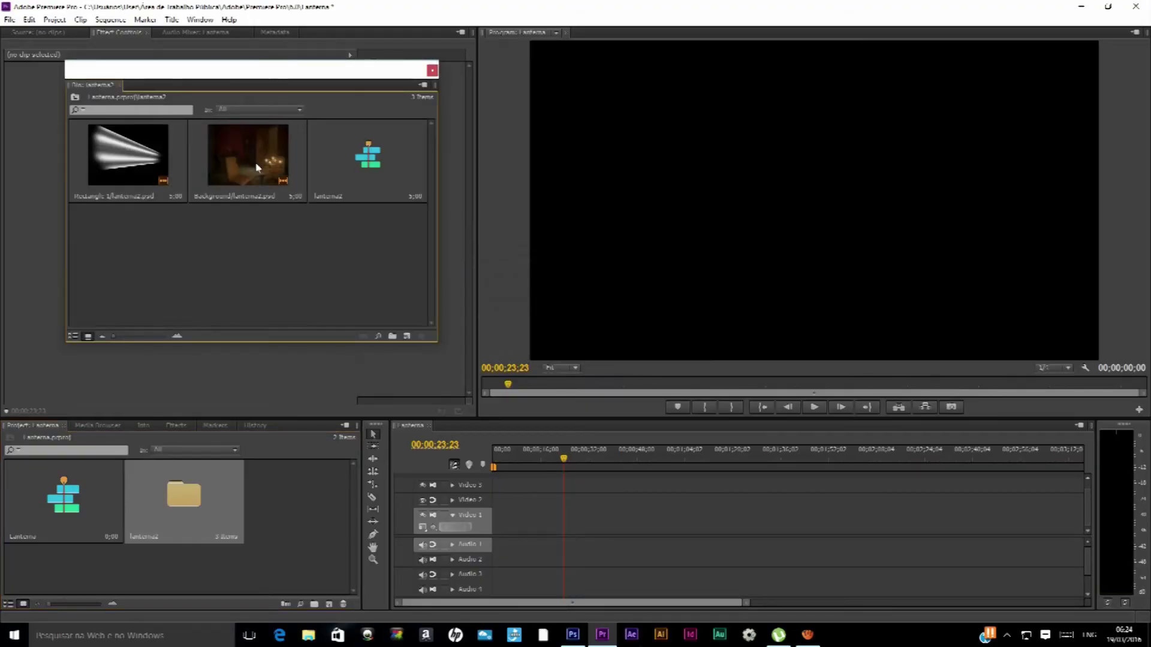
pyautogui.moveTo(258, 165); pyautogui.dragTo(584, 535)
pyautogui.moveTo(135, 155); pyautogui.dragTo(591, 501)
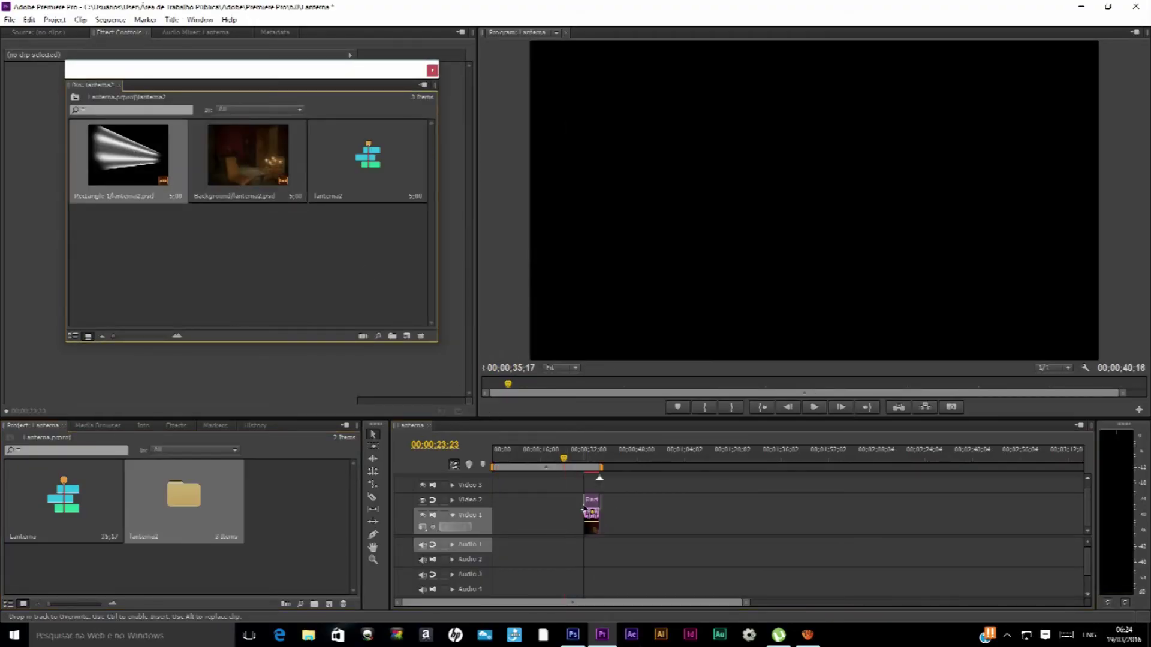
pyautogui.click(431, 70)
# At the 32-second point, move the light beam down, then about 100 pixels up
pyautogui.click(578, 635)
pyautogui.click(601, 635)
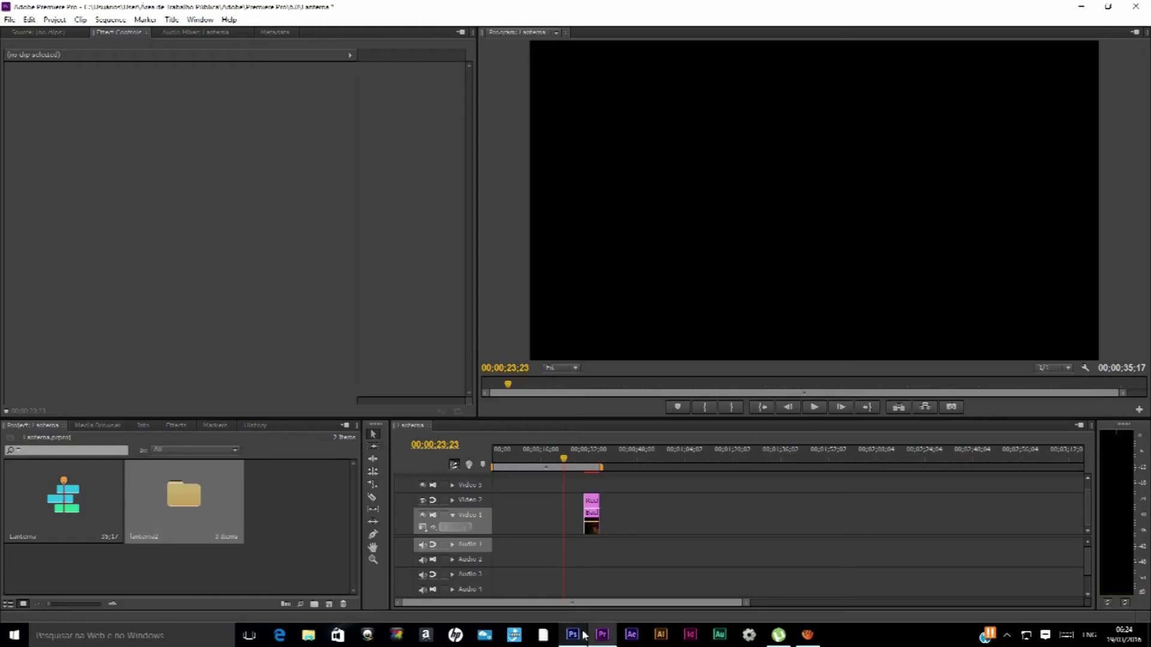
pyautogui.click(175, 491)
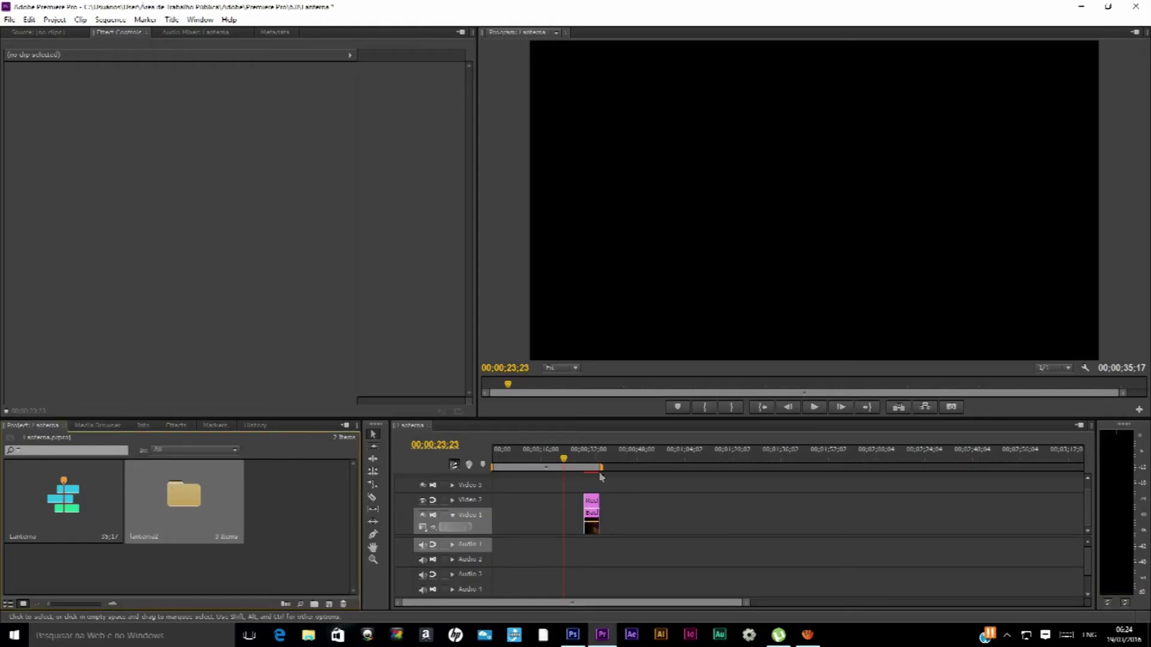
pyautogui.click(591, 458)
pyautogui.click(865, 173)
pyautogui.moveTo(865, 172); pyautogui.dragTo(860, 205)
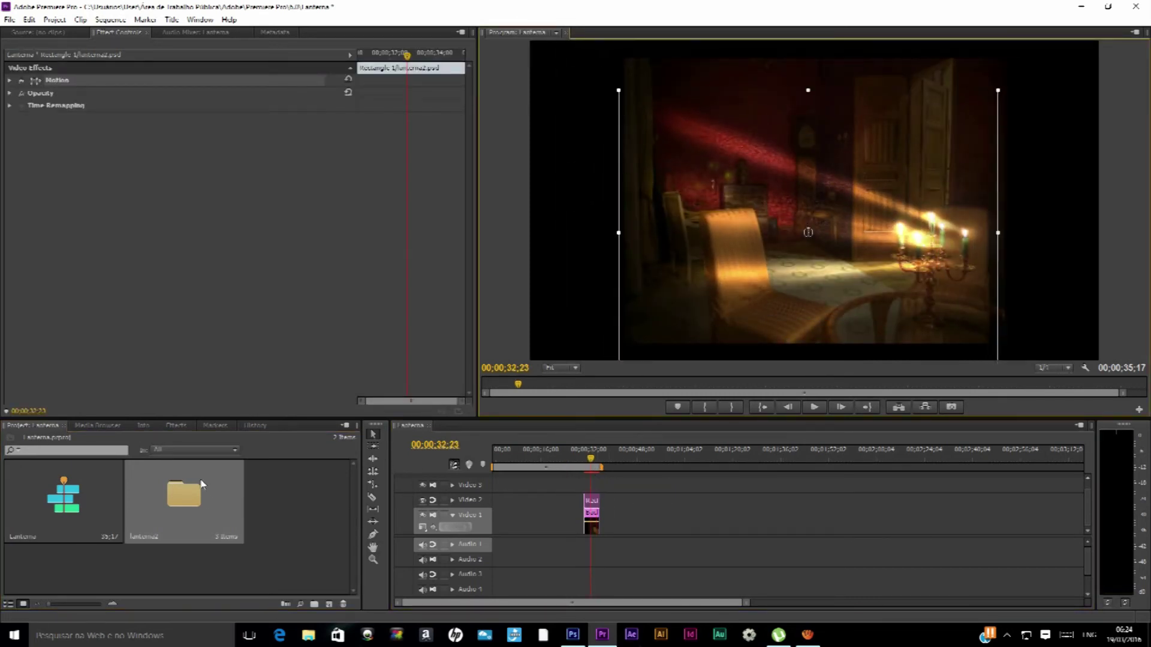
pyautogui.click(689, 334)
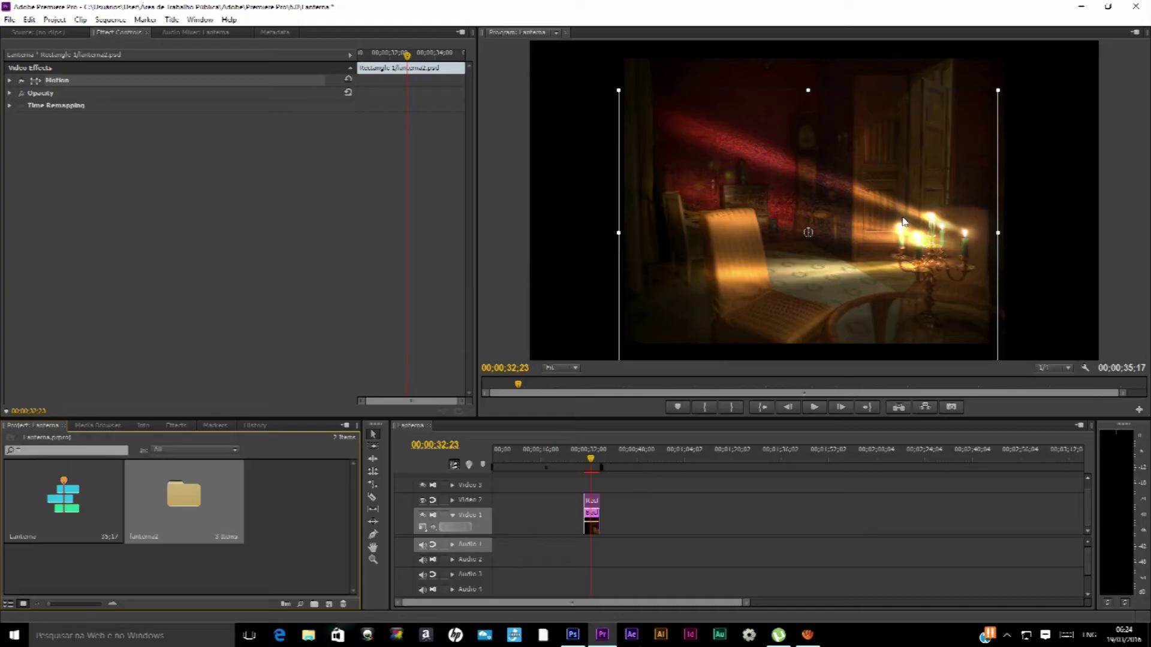
pyautogui.moveTo(901, 216); pyautogui.dragTo(892, 153)
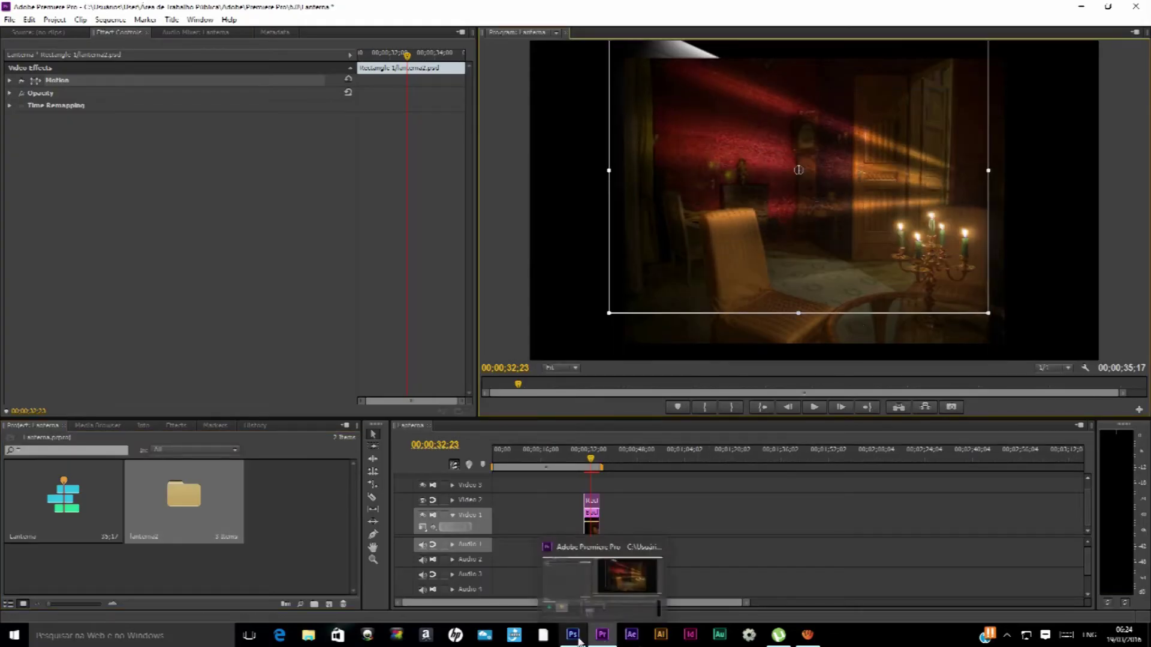
# Reposition the light-beam layer in the Photoshop file and return to Premiere Pro
pyautogui.click(572, 634)
pyautogui.moveTo(515, 347); pyautogui.dragTo(528, 303)
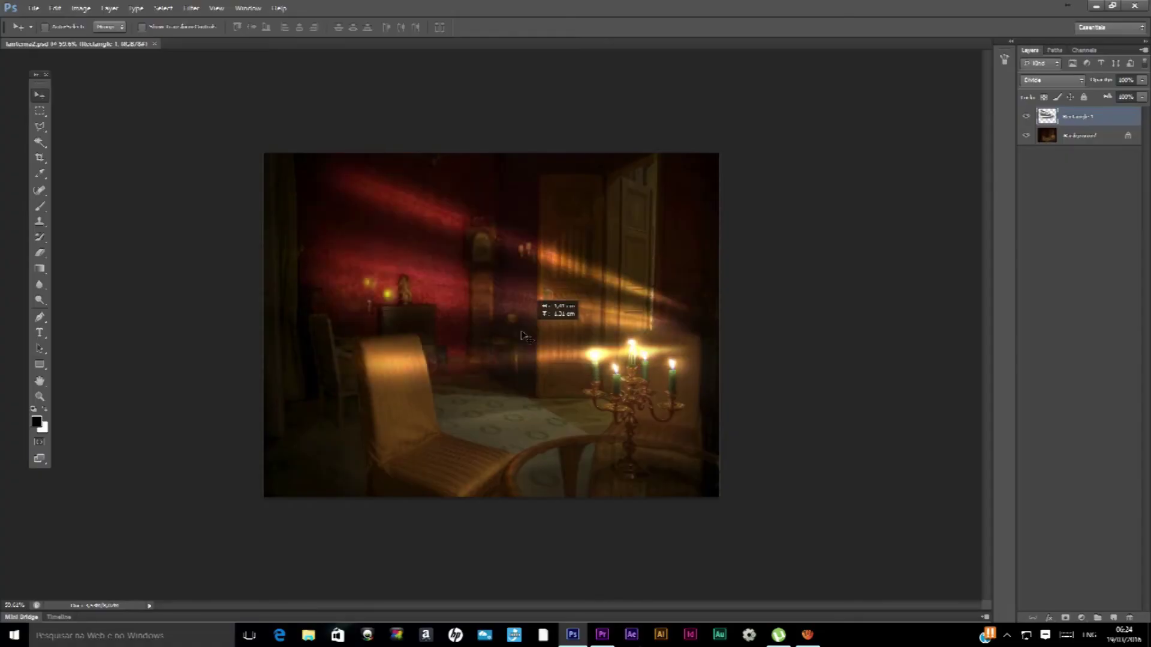
pyautogui.click(601, 634)
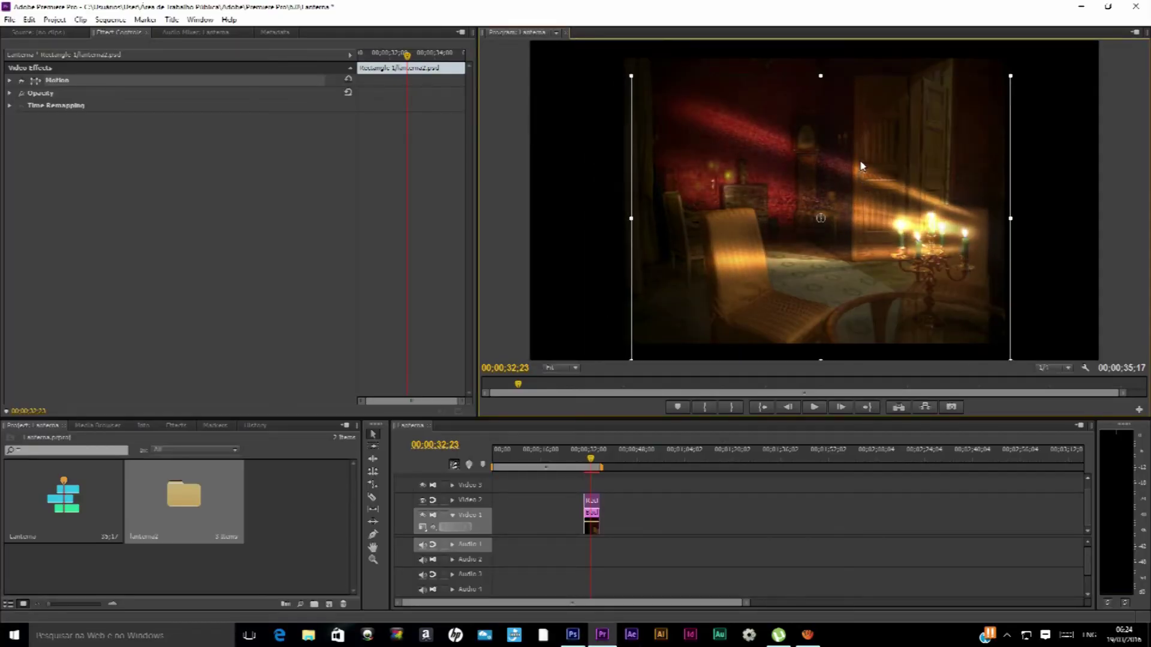
# Extend both the beam and Background clips to about 1:30 on the timeline
pyautogui.click(691, 73)
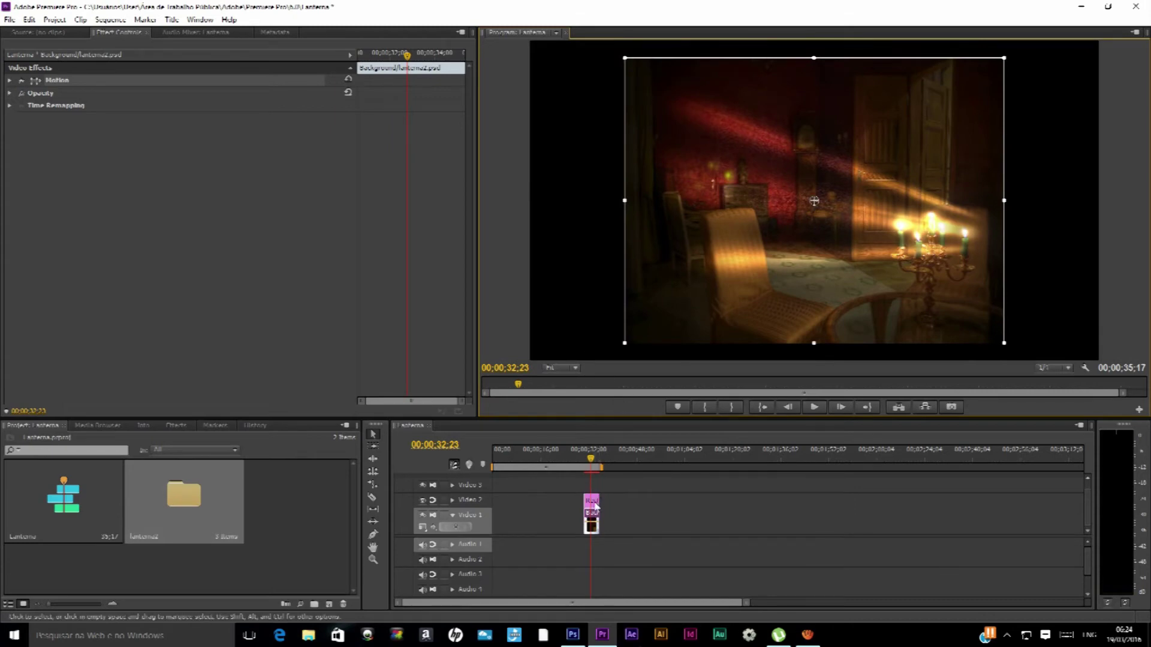
pyautogui.moveTo(599, 500); pyautogui.dragTo(761, 500)
pyautogui.moveTo(597, 525)
pyautogui.mouseDown()
pyautogui.moveTo(775, 541)
pyautogui.moveTo(761, 537)
pyautogui.mouseUp()
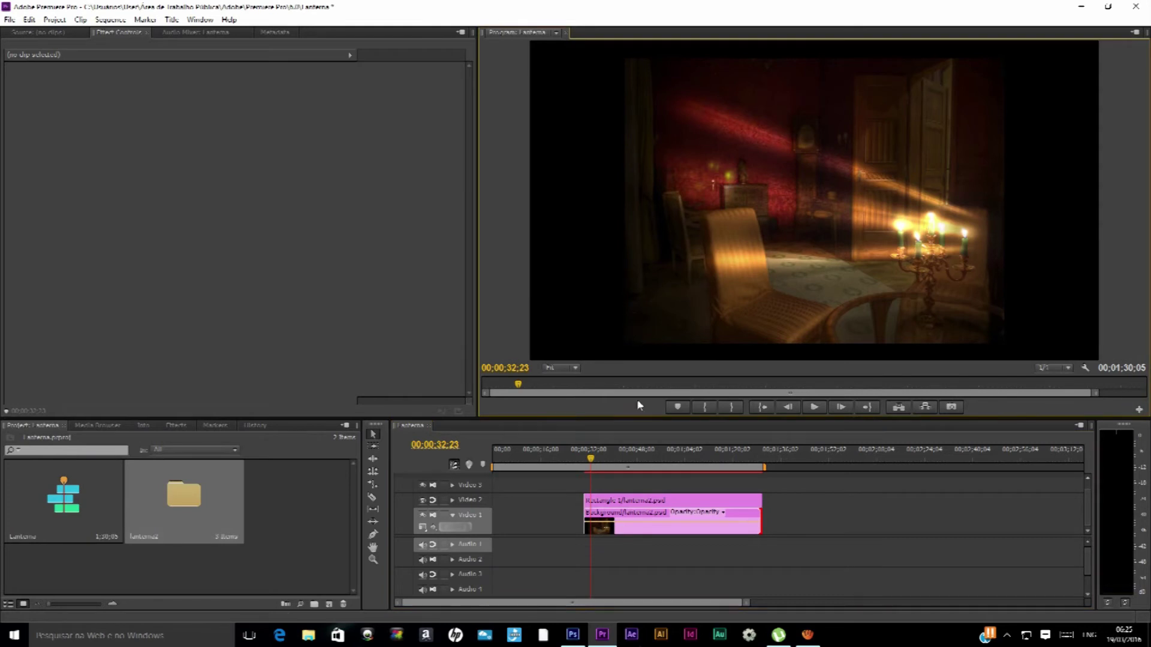
pyautogui.click(638, 508)
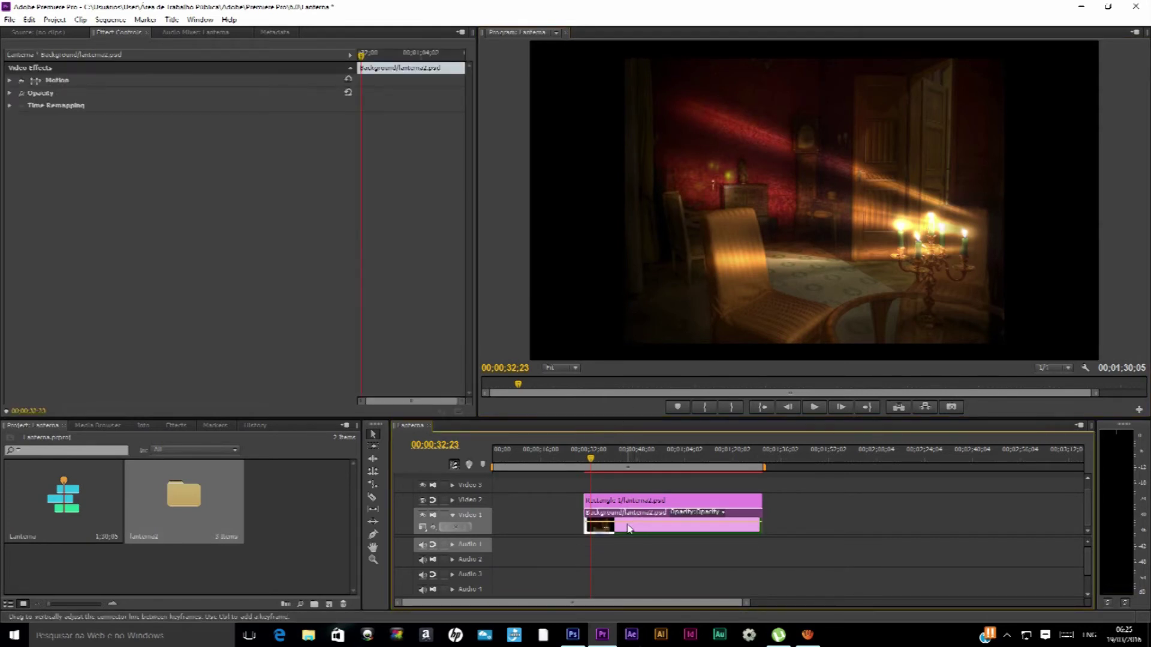
# Move the beam right and up, enlarge Background to fill the frame, and reveal its Motion properties
pyautogui.click(638, 351)
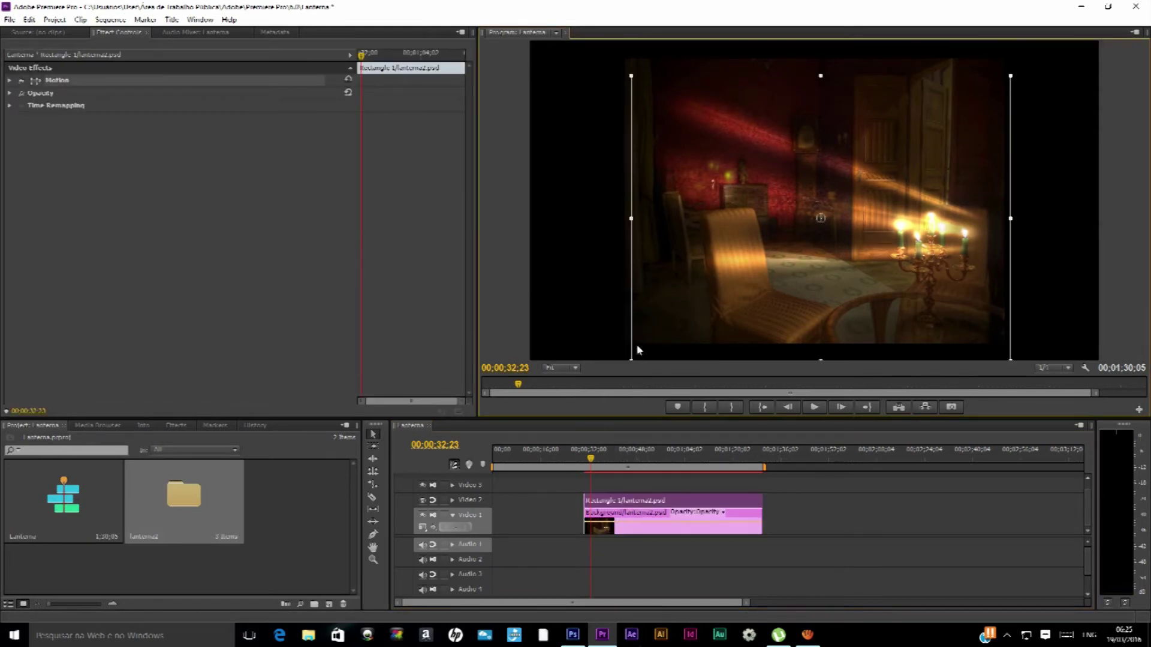
pyautogui.moveTo(647, 323); pyautogui.dragTo(712, 290)
pyautogui.click(645, 305)
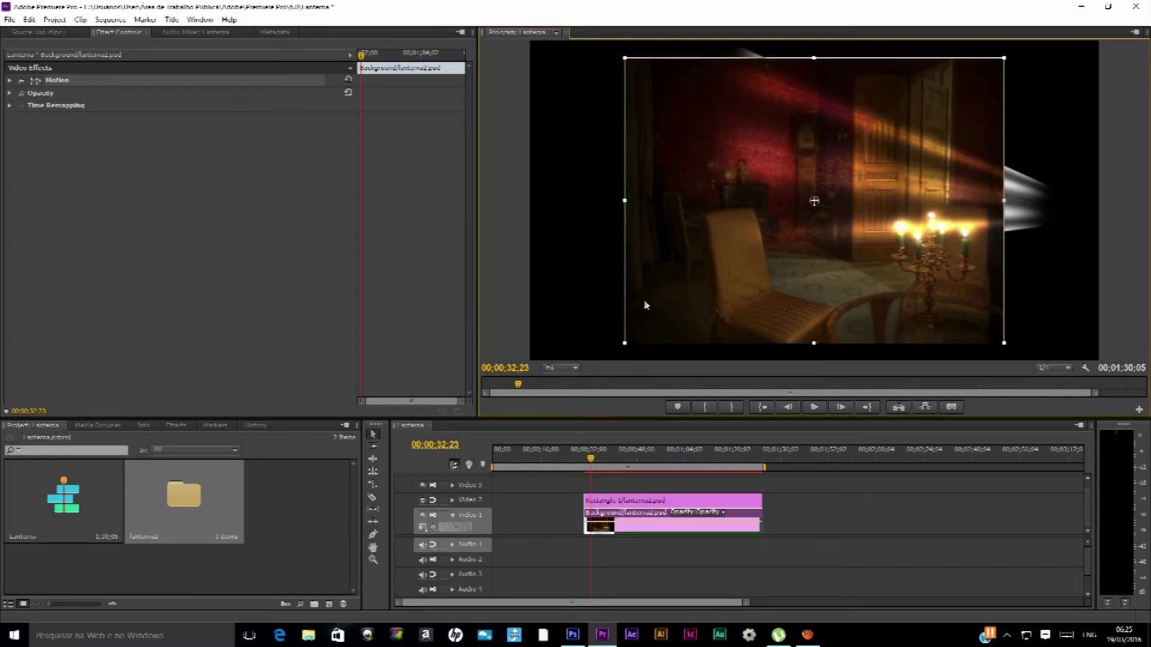
pyautogui.moveTo(628, 352); pyautogui.dragTo(565, 455)
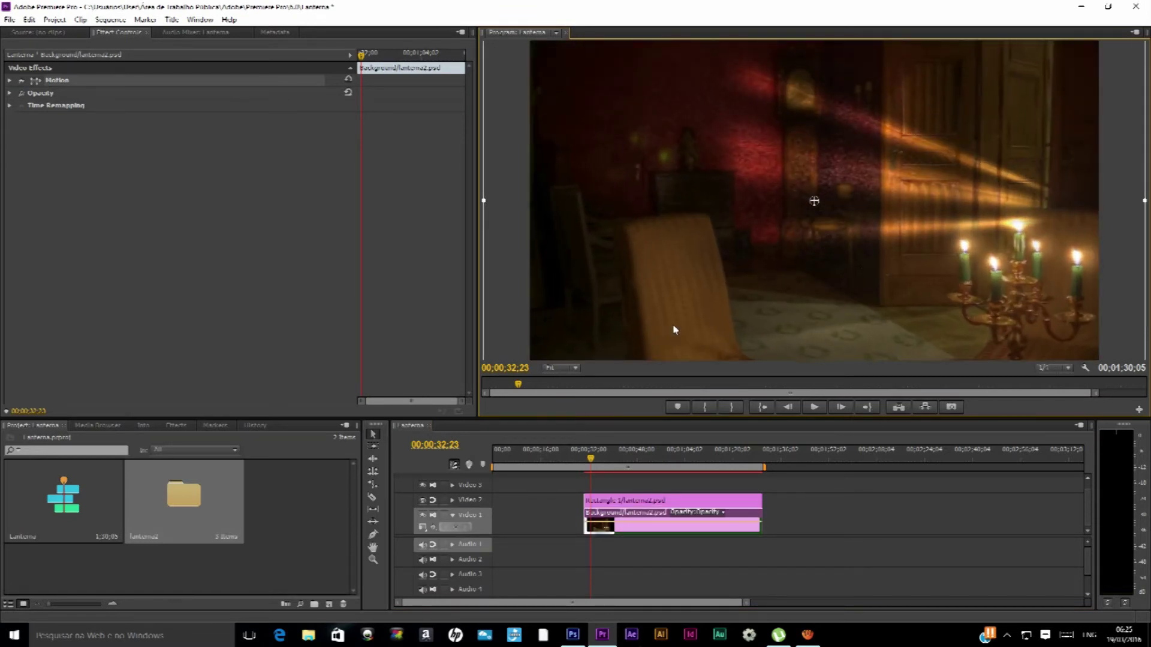
pyautogui.click(839, 513)
pyautogui.click(624, 517)
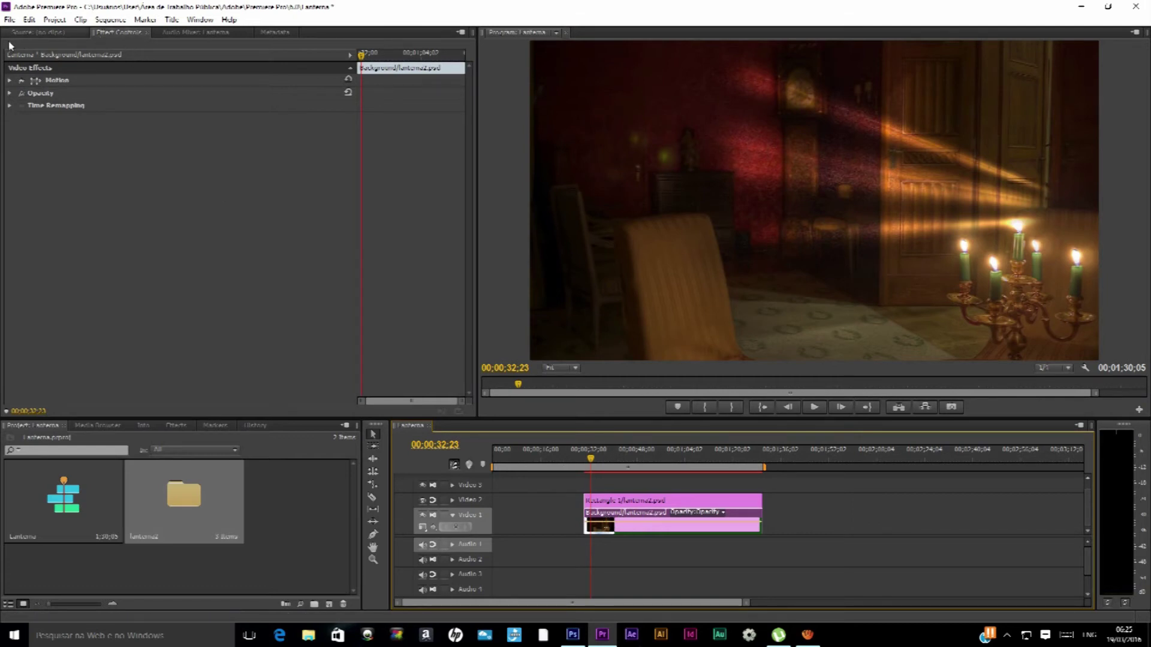
pyautogui.click(10, 81)
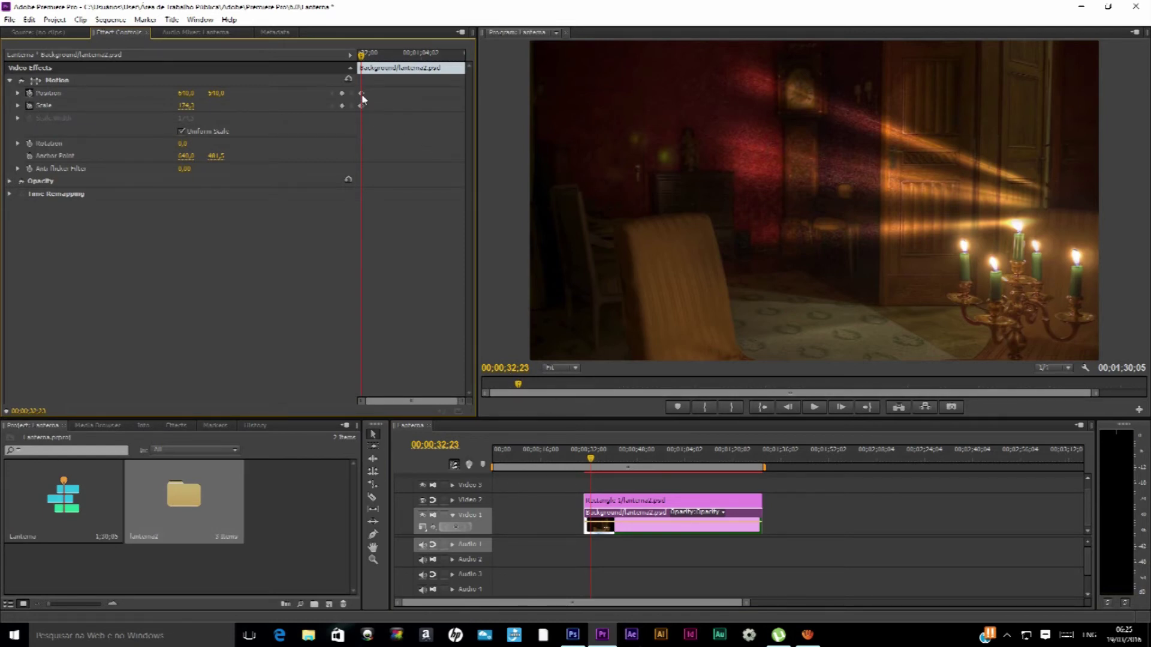
# At about 1:03, keyframe Background Position Y to 361 and Scale to about 206,3
pyautogui.moveTo(365, 55); pyautogui.dragTo(424, 72)
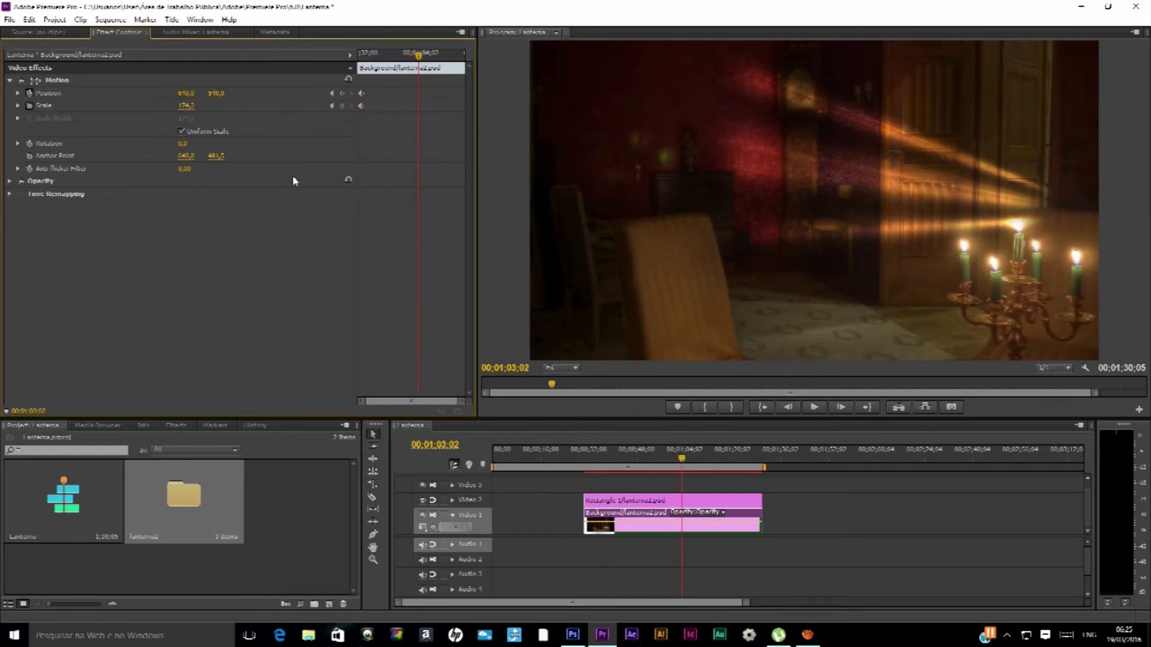
pyautogui.moveTo(211, 98)
pyautogui.mouseDown()
pyautogui.moveTo(84, 95)
pyautogui.moveTo(192, 95)
pyautogui.moveTo(115, 62)
pyautogui.mouseUp()
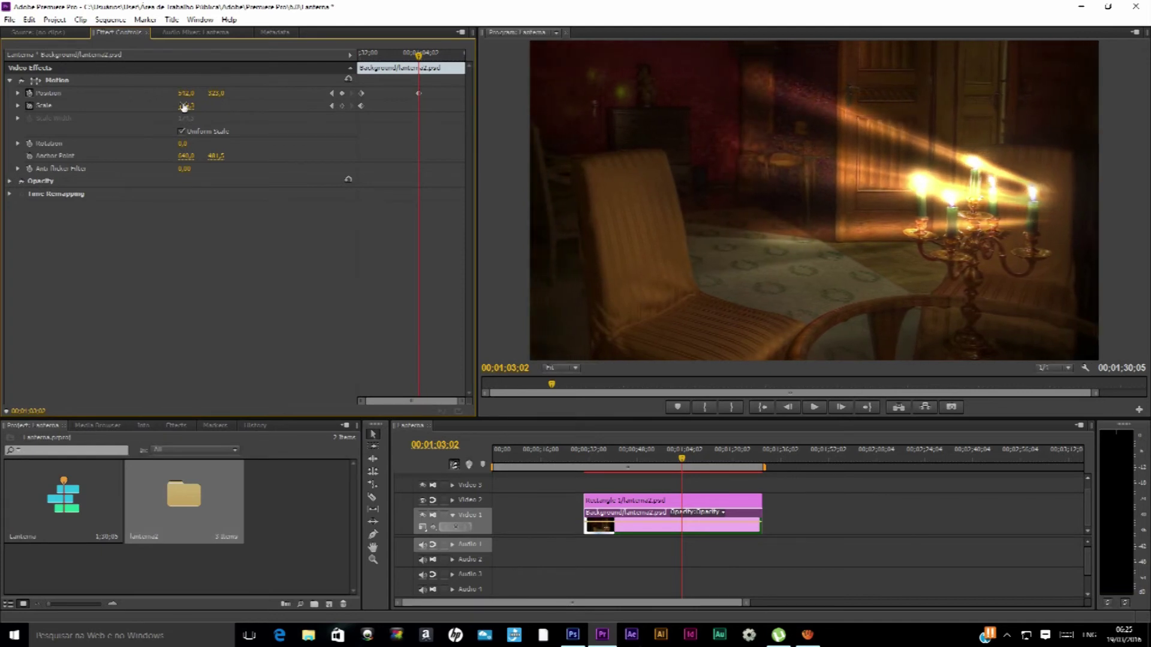
pyautogui.moveTo(185, 105); pyautogui.dragTo(252, 90)
pyautogui.moveTo(412, 58); pyautogui.dragTo(408, 58)
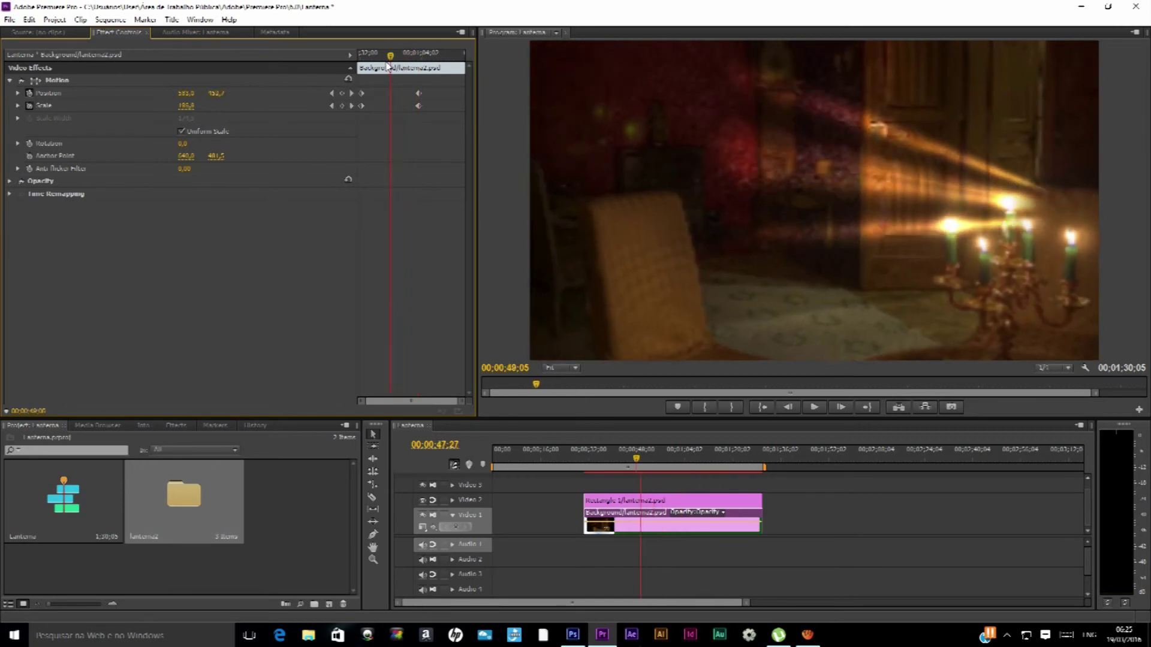
# Set the preview resolution to Full, scrub the zoom around 30–50 seconds, and select Rectangle 1
pyautogui.press('Up')
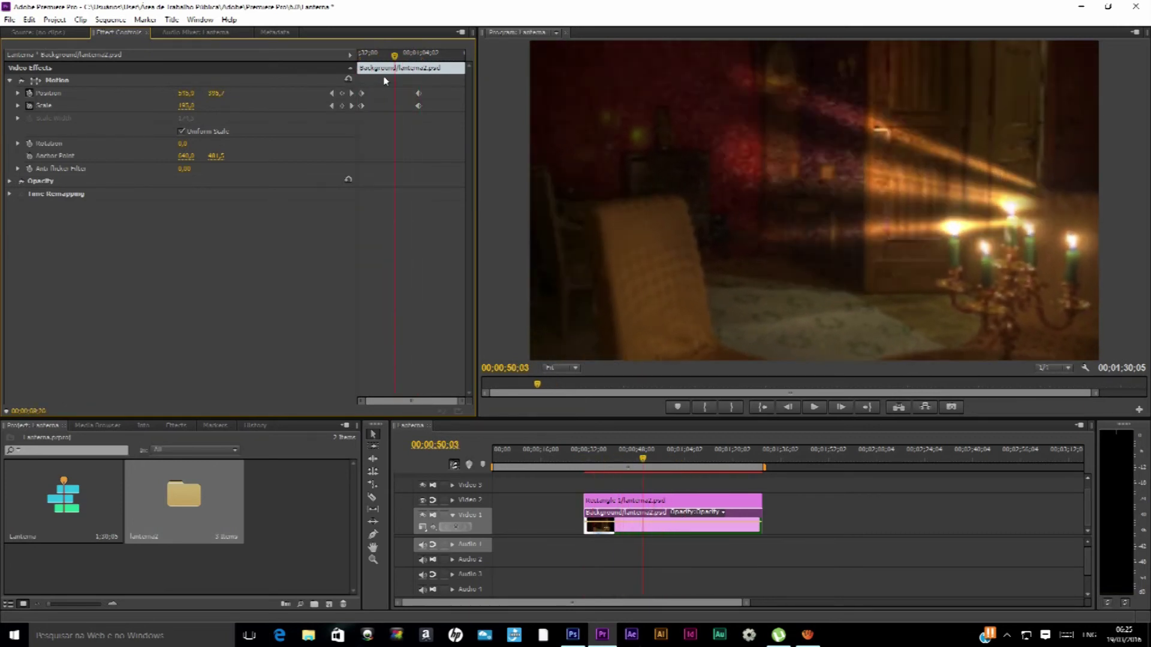
pyautogui.click(1068, 368)
pyautogui.click(1071, 386)
pyautogui.moveTo(369, 55)
pyautogui.mouseDown()
pyautogui.moveTo(387, 51)
pyautogui.moveTo(353, 44)
pyautogui.mouseUp()
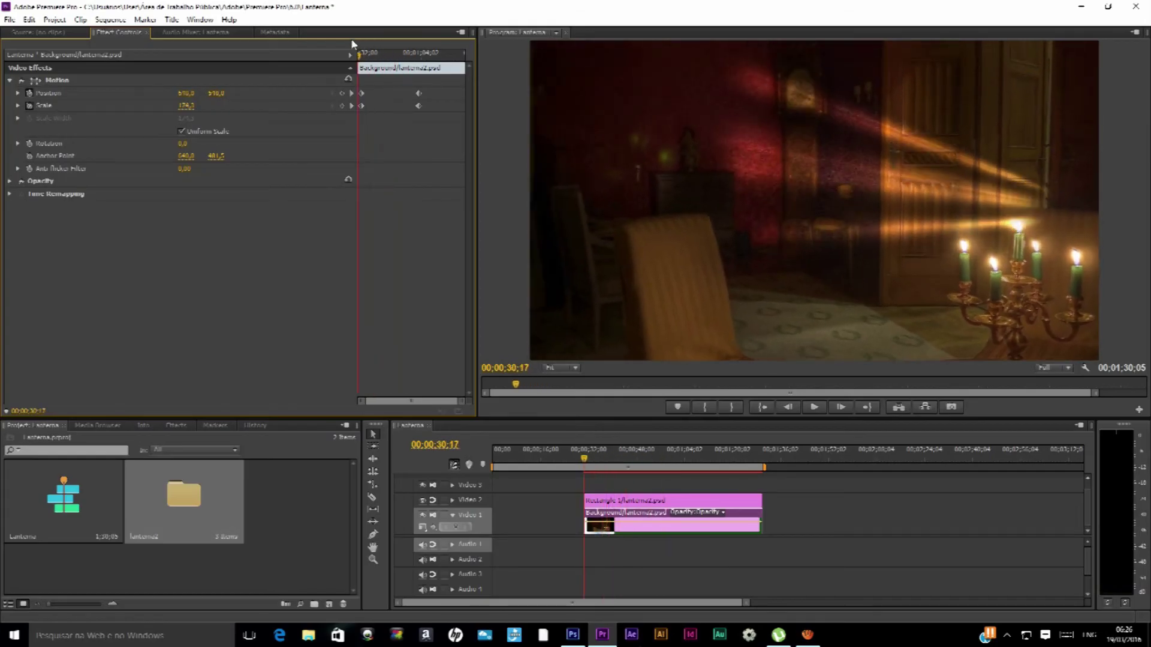
pyautogui.click(605, 500)
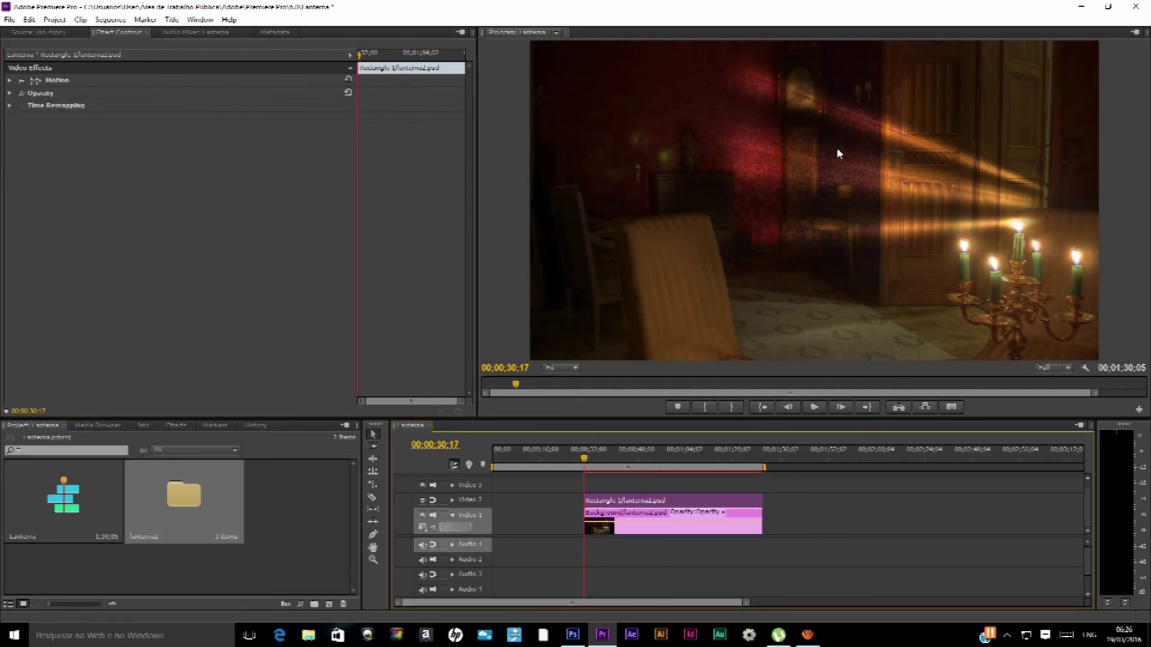
# Shift the beam overlay and apply the Horizontal Flip effect to the Rectangle 1 clip
pyautogui.click(854, 141)
pyautogui.moveTo(855, 157); pyautogui.dragTo(978, 184)
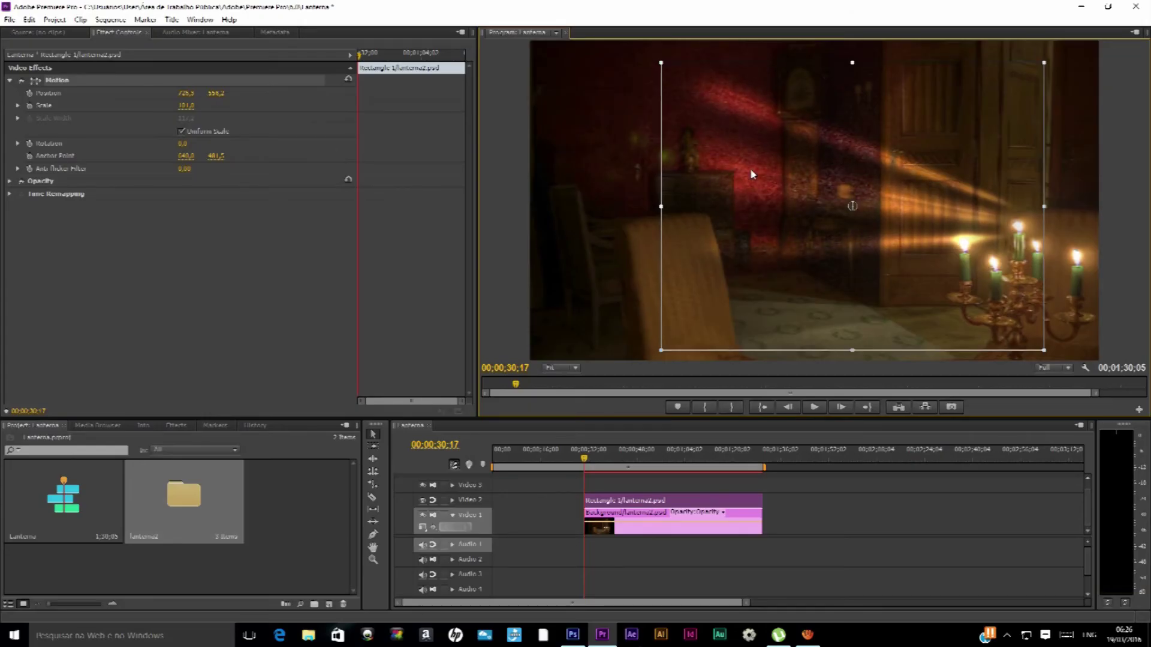
pyautogui.click(174, 426)
pyautogui.write('flip')
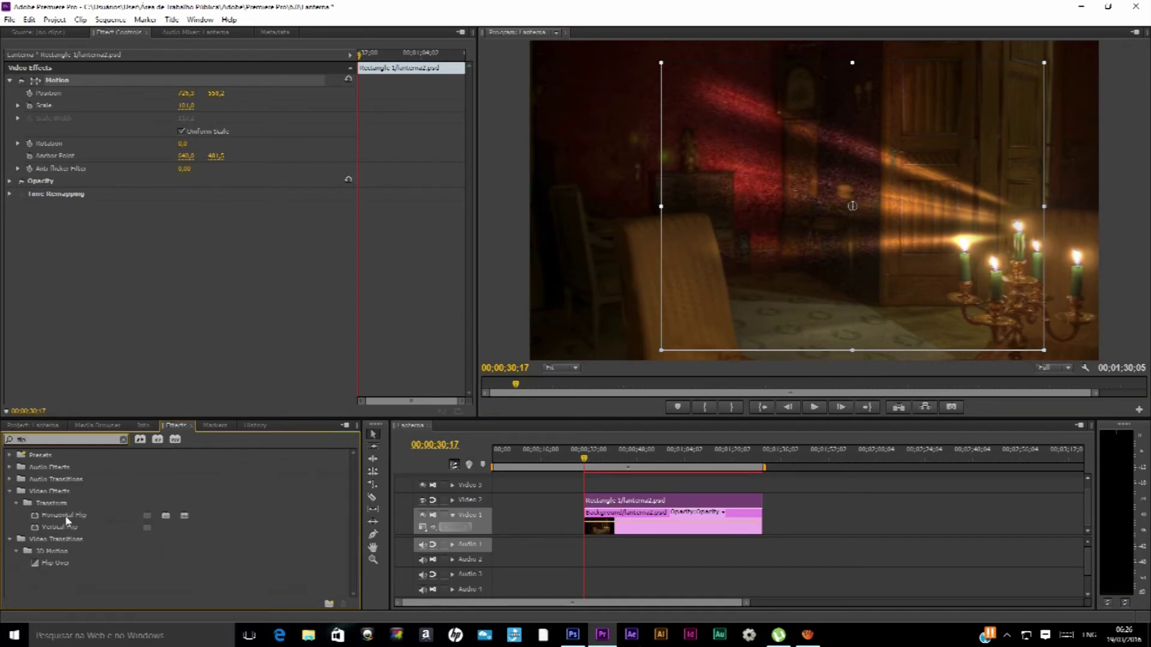
pyautogui.moveTo(68, 523); pyautogui.dragTo(505, 504)
pyautogui.moveTo(635, 495); pyautogui.dragTo(635, 497)
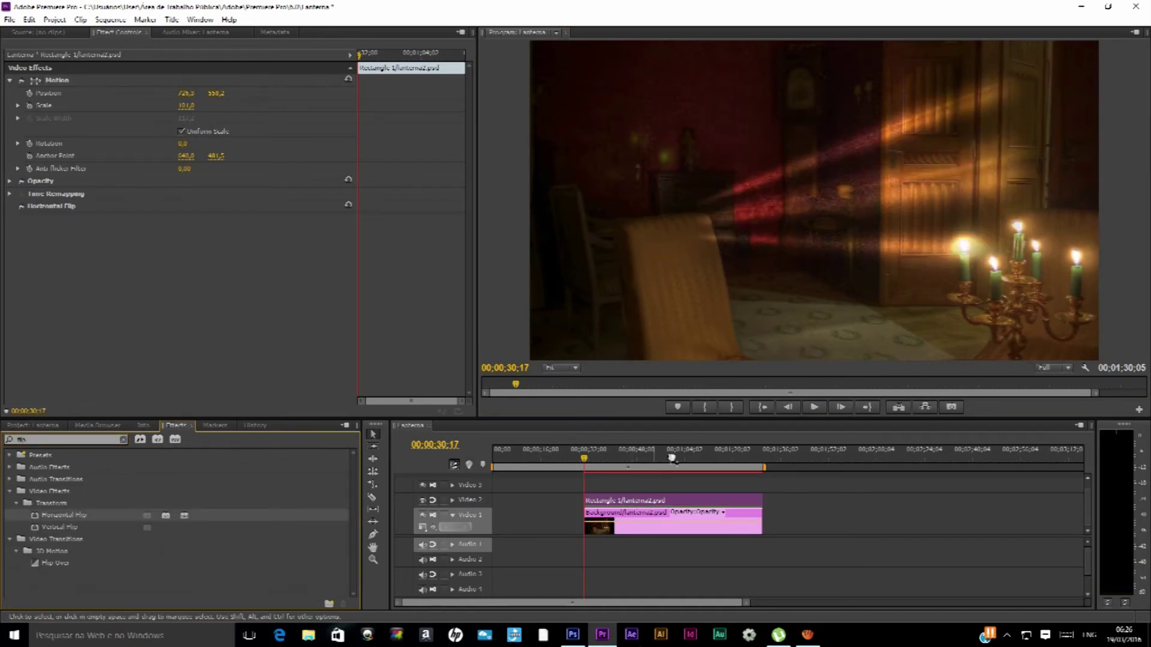
# Move and enlarge the flipped rays to cross the upper-left wall, ending at Position 522,8, 236,0
pyautogui.moveTo(864, 176); pyautogui.dragTo(604, 80)
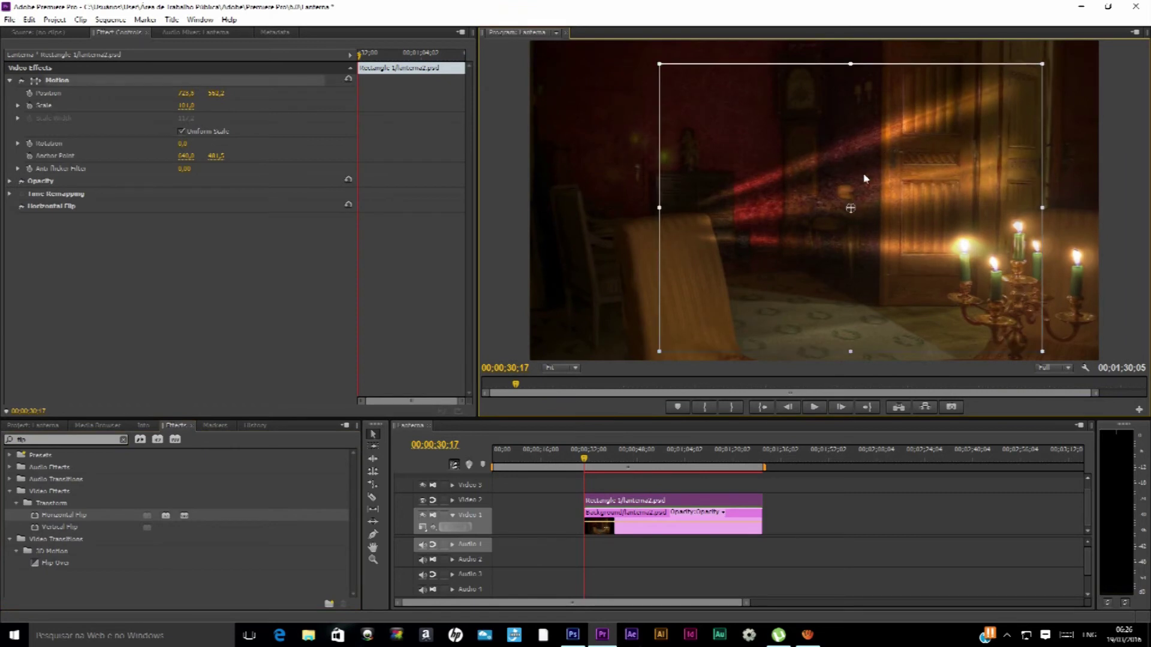
pyautogui.moveTo(604, 80); pyautogui.dragTo(625, 79)
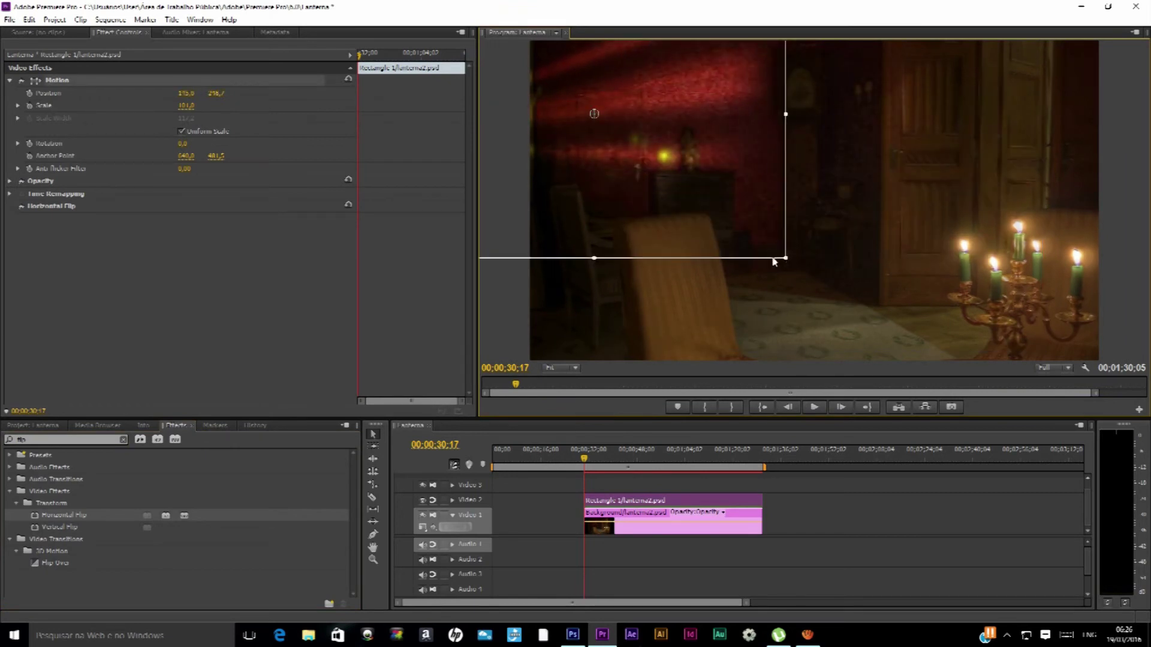
pyautogui.moveTo(783, 262); pyautogui.dragTo(857, 308)
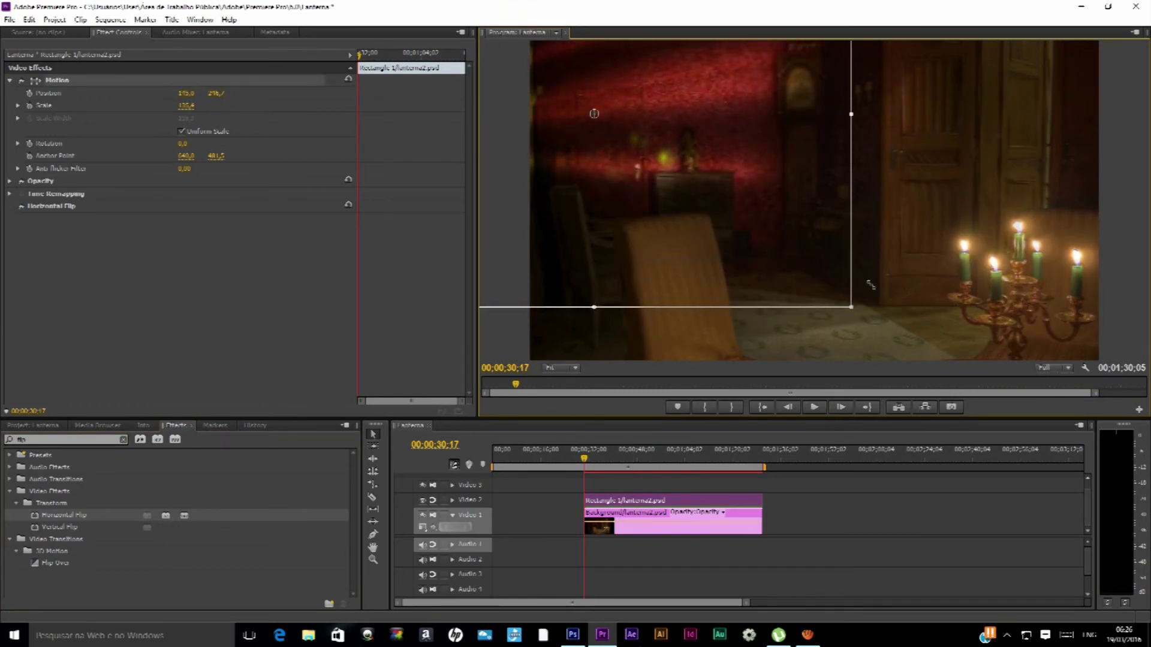
pyautogui.moveTo(928, 207)
pyautogui.mouseDown()
pyautogui.moveTo(1045, 310)
pyautogui.moveTo(911, 251)
pyautogui.moveTo(882, 227)
pyautogui.mouseUp()
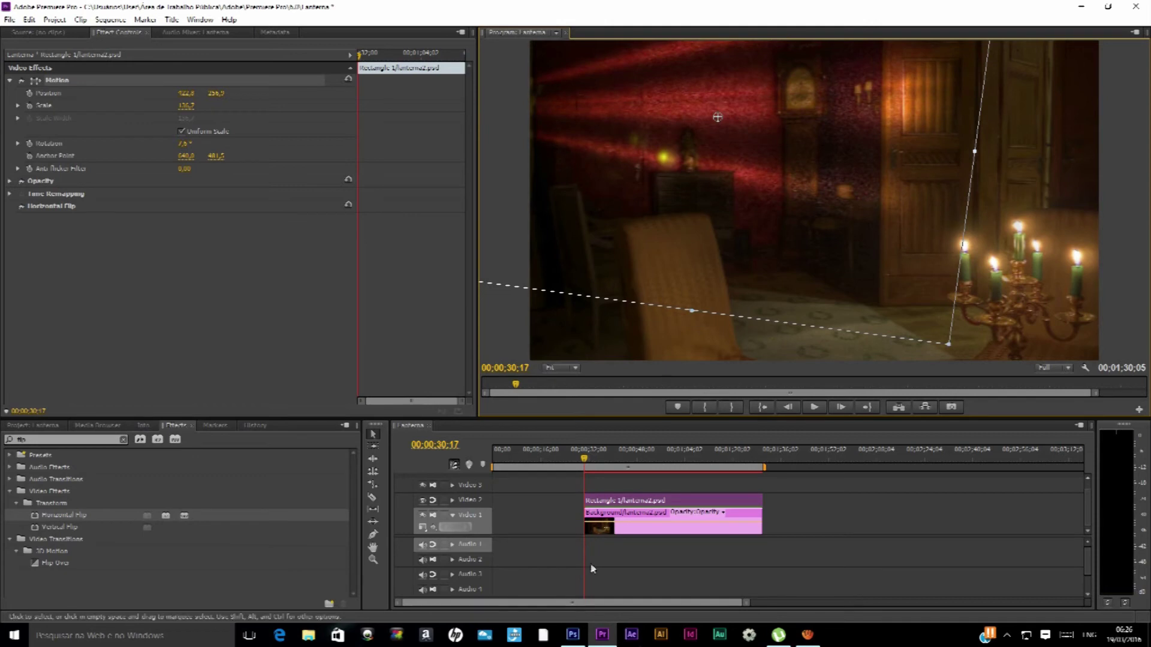
pyautogui.click(453, 500)
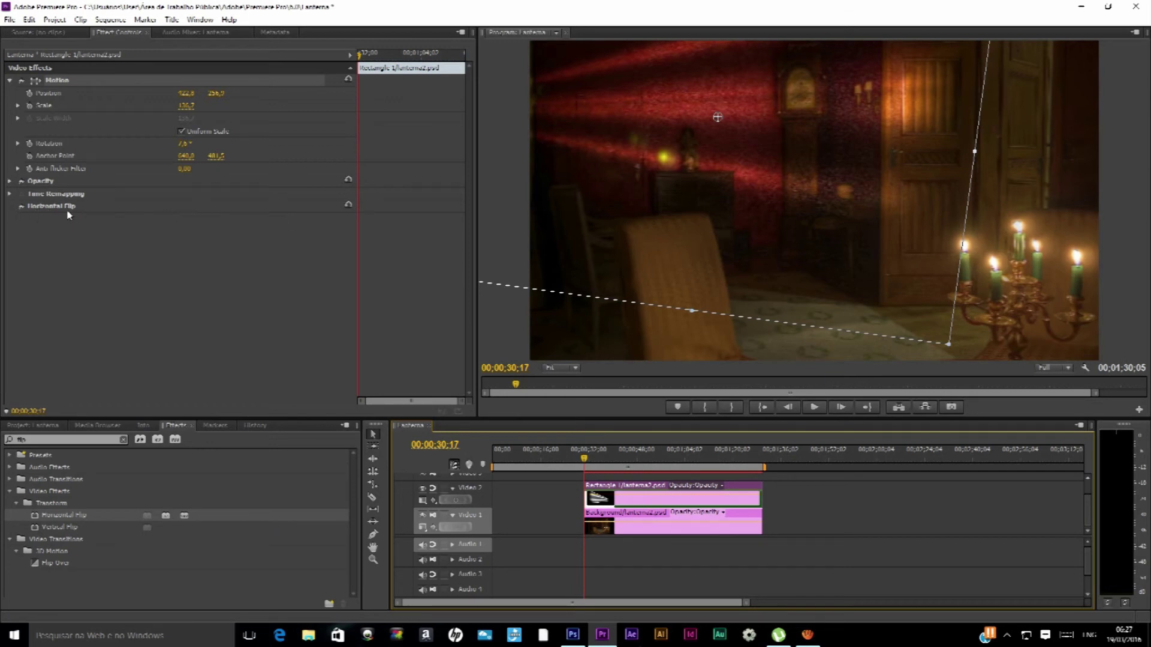
# Reselect the Rectangle clip and start Position and Scale keyframes at about 37 seconds
pyautogui.click(620, 475)
pyautogui.click(617, 488)
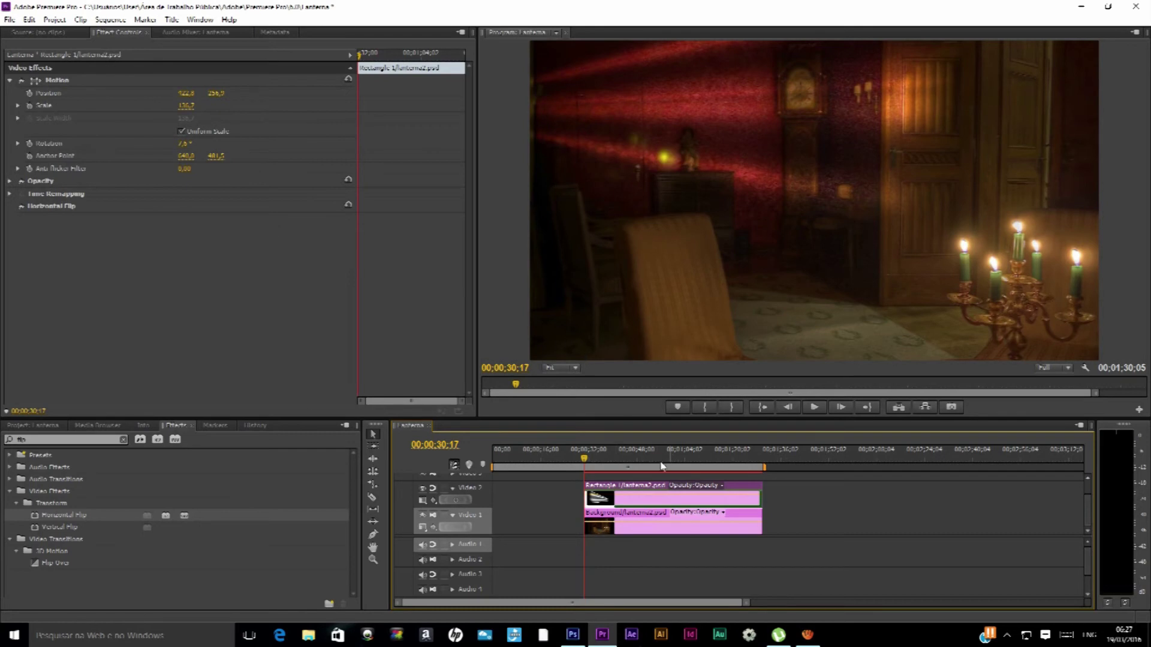
pyautogui.moveTo(584, 458); pyautogui.dragTo(602, 458)
pyautogui.click(29, 94)
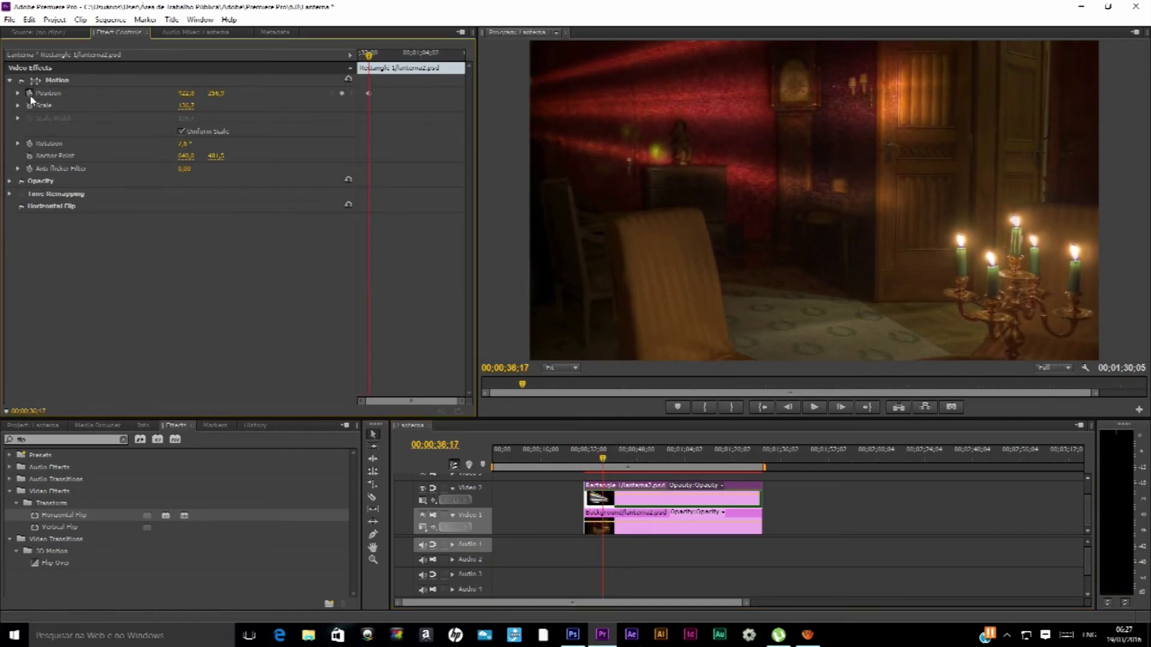
pyautogui.click(31, 106)
# At about 55 seconds, move the light rays lower and left, curving the motion path
pyautogui.moveTo(370, 57); pyautogui.dragTo(406, 55)
pyautogui.click(710, 106)
pyautogui.moveTo(705, 78); pyautogui.dragTo(727, 189)
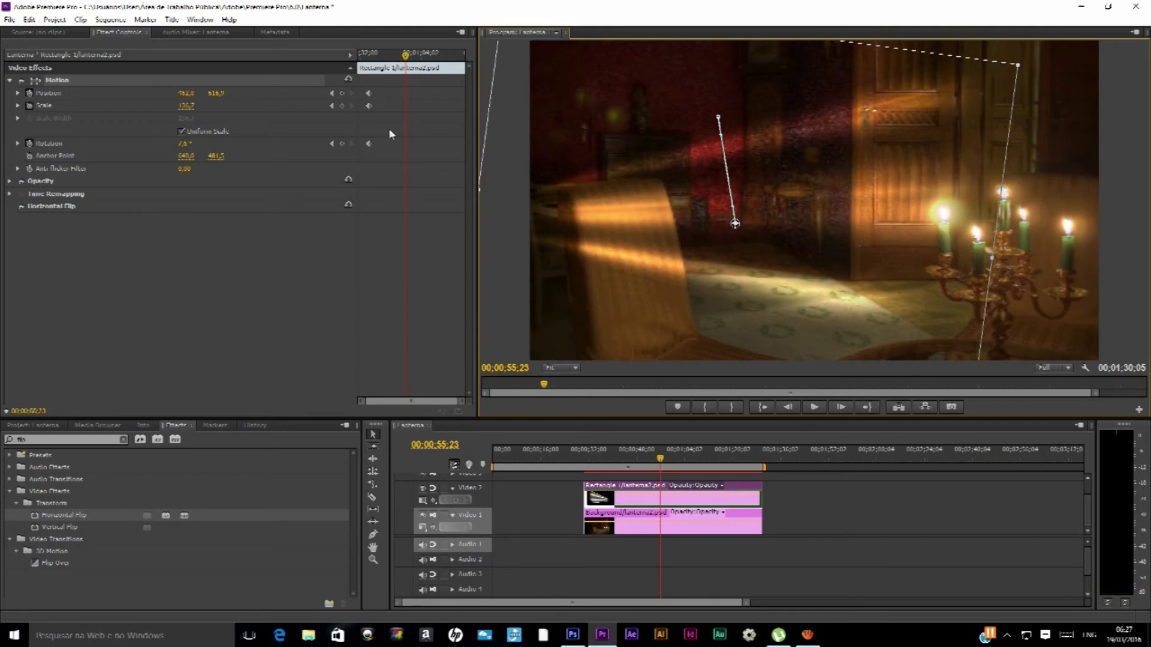
pyautogui.moveTo(186, 93)
pyautogui.mouseDown()
pyautogui.moveTo(230, 102)
pyautogui.moveTo(192, 93)
pyautogui.mouseUp()
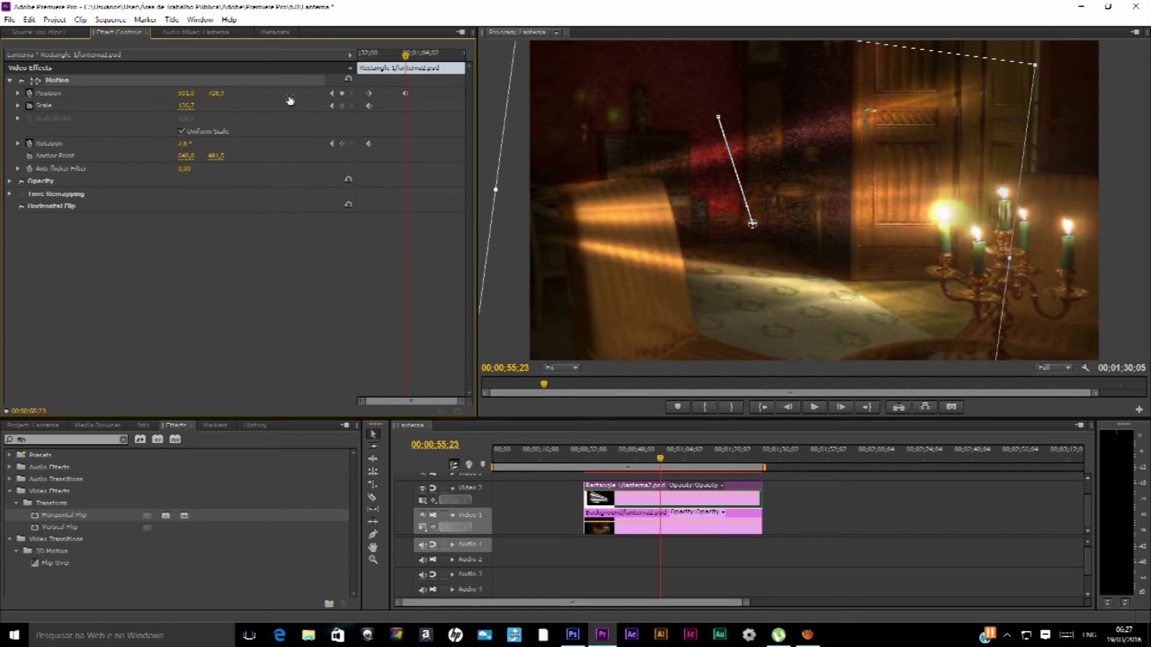
pyautogui.moveTo(290, 100); pyautogui.dragTo(300, 101)
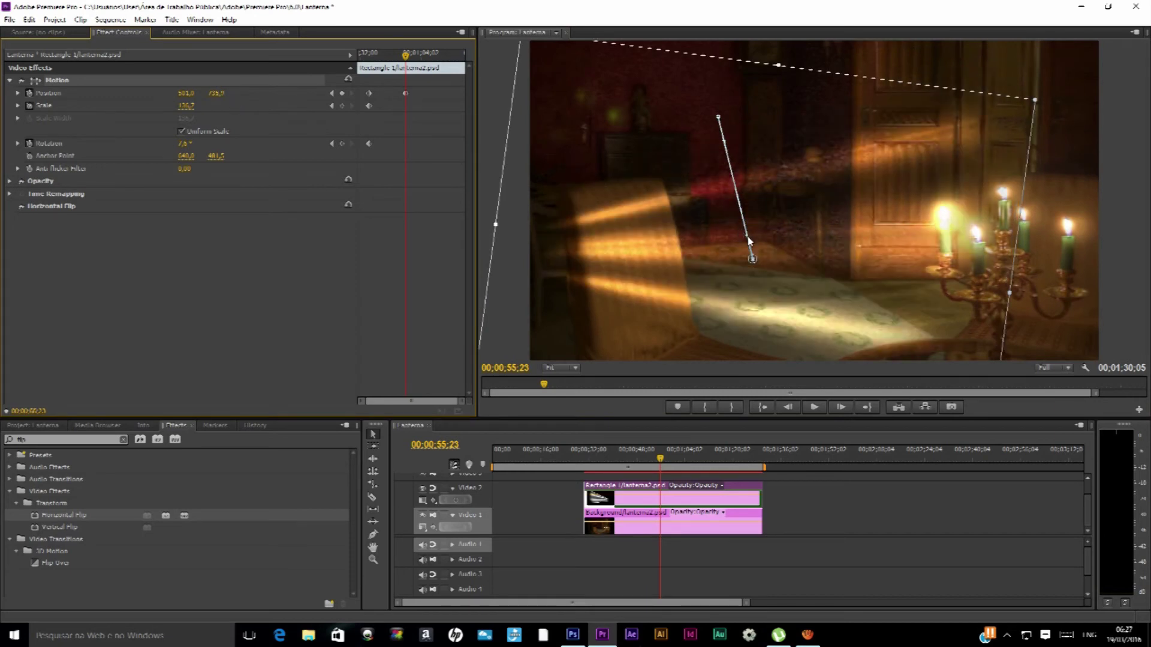
pyautogui.moveTo(752, 258); pyautogui.dragTo(673, 229)
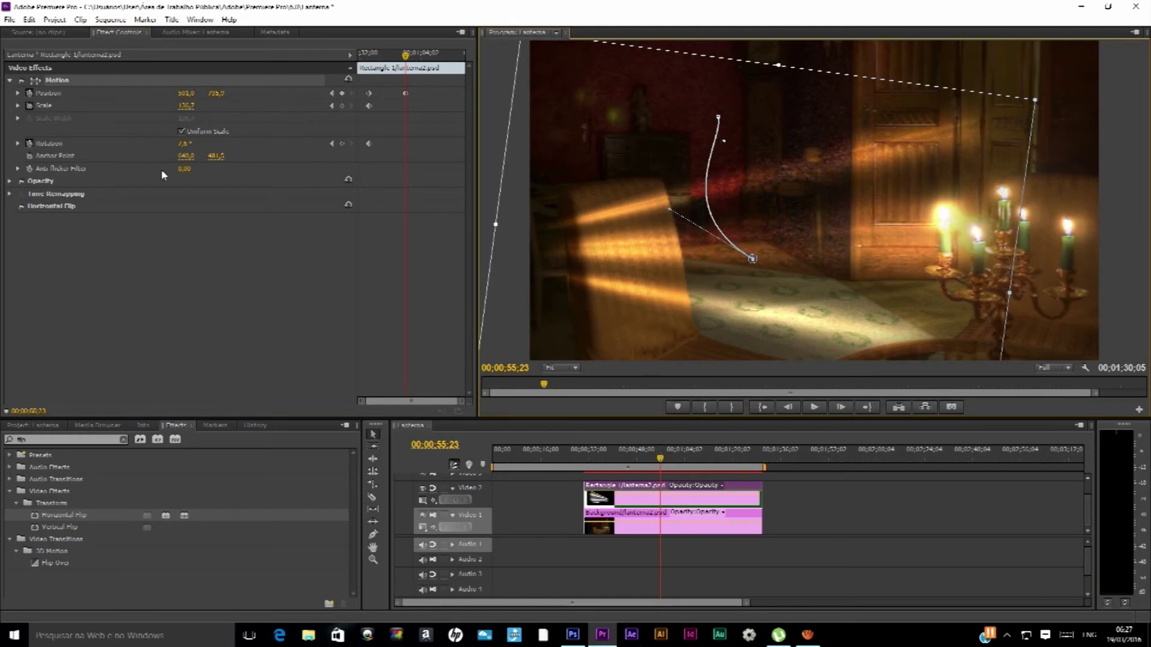
# Shrink the light rays slightly and rotate them to about 39.5°
pyautogui.moveTo(185, 110)
pyautogui.mouseDown()
pyautogui.moveTo(175, 118)
pyautogui.moveTo(194, 103)
pyautogui.moveTo(186, 113)
pyautogui.mouseUp()
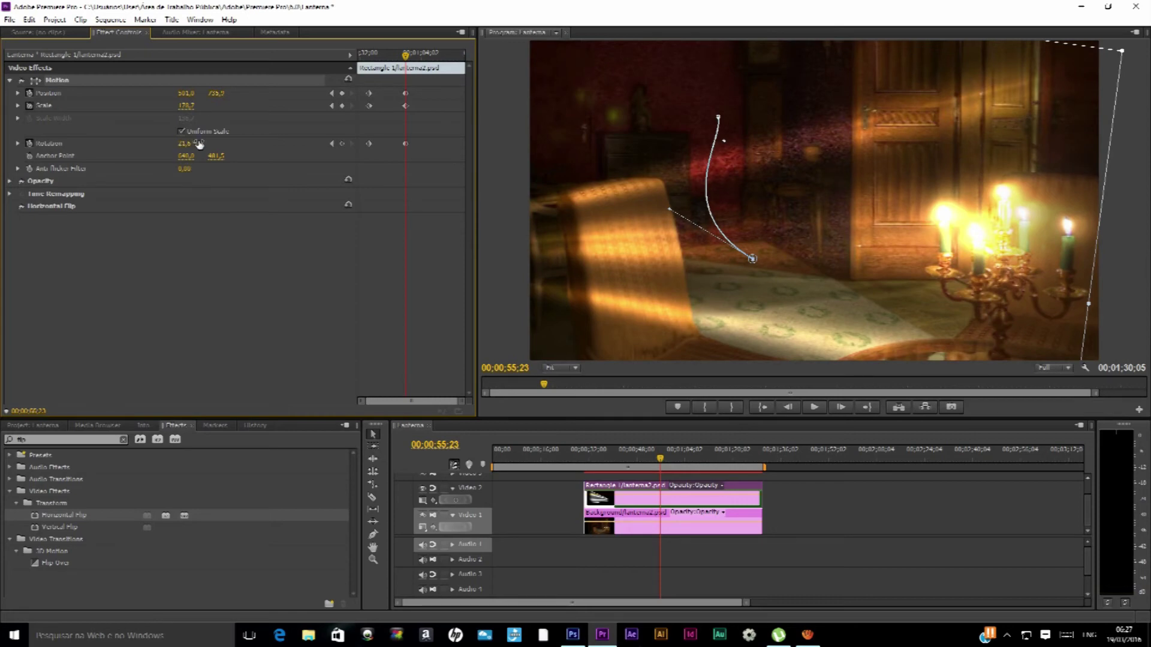
pyautogui.moveTo(192, 145); pyautogui.dragTo(206, 170)
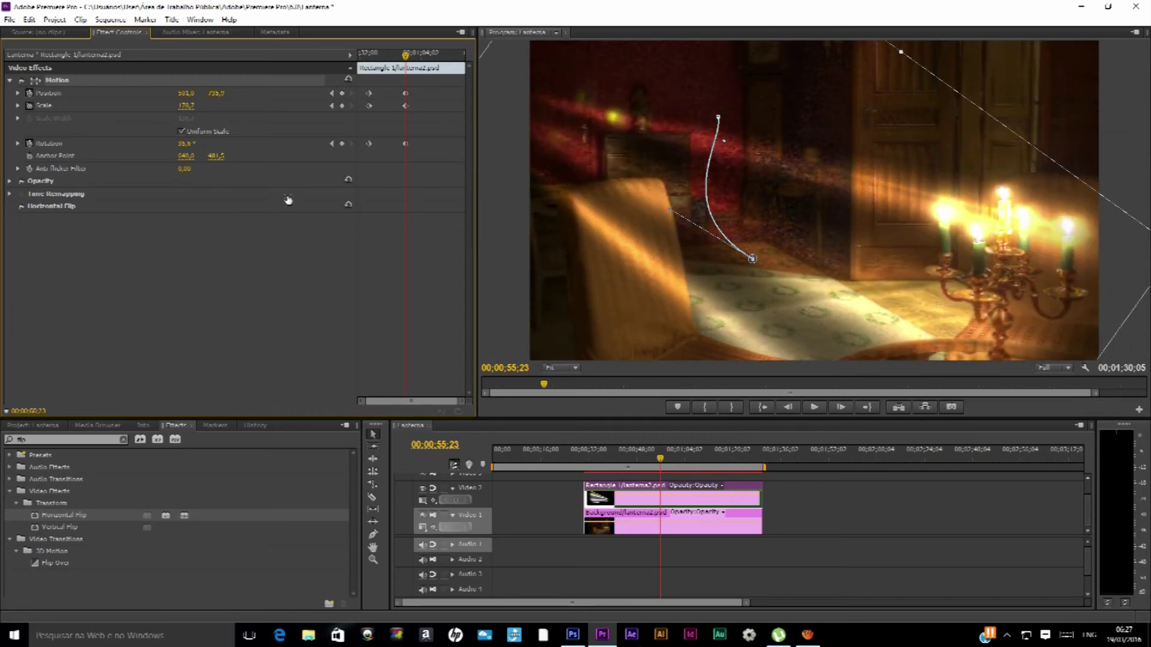
pyautogui.moveTo(401, 55); pyautogui.dragTo(355, 60)
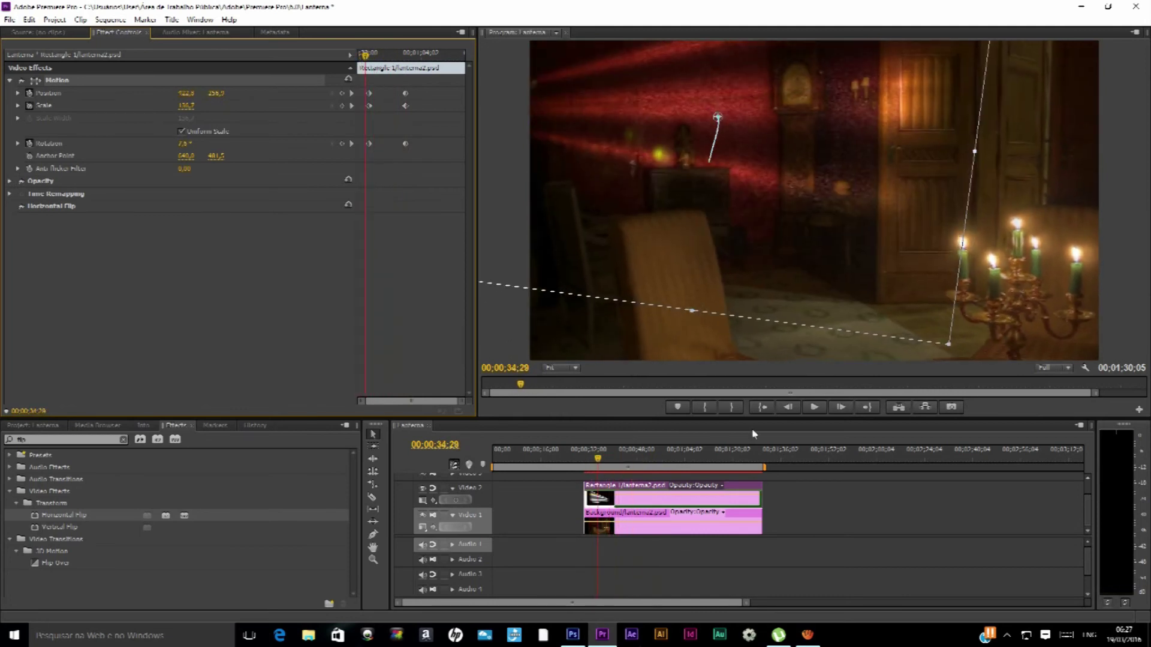
pyautogui.click(861, 491)
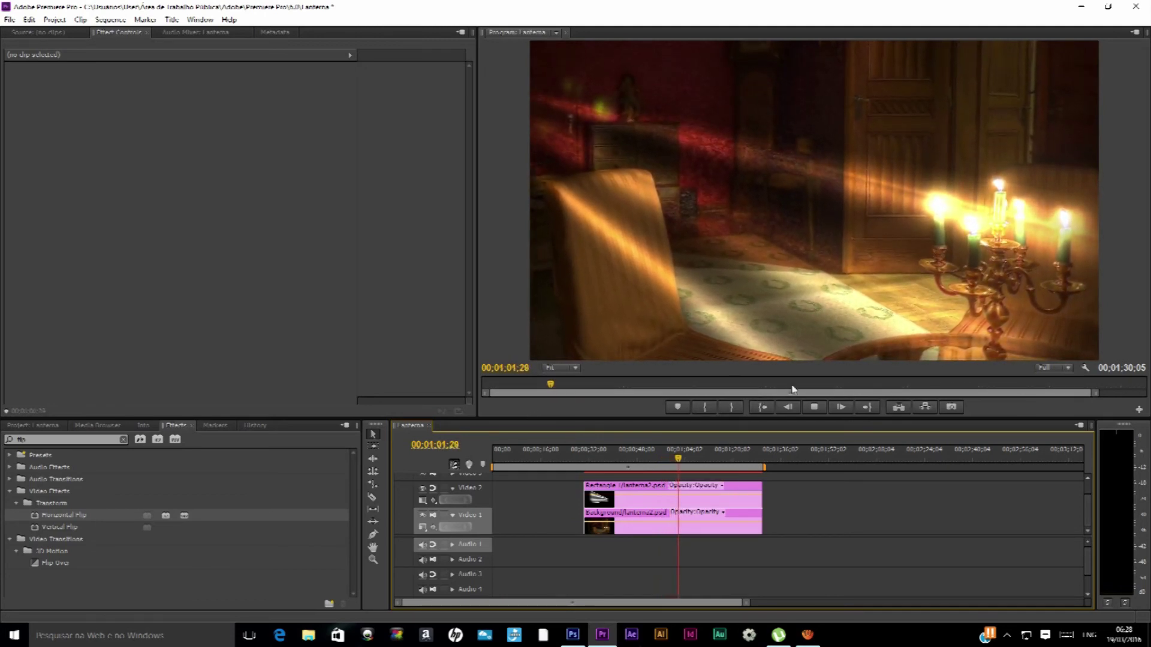
pyautogui.click(646, 459)
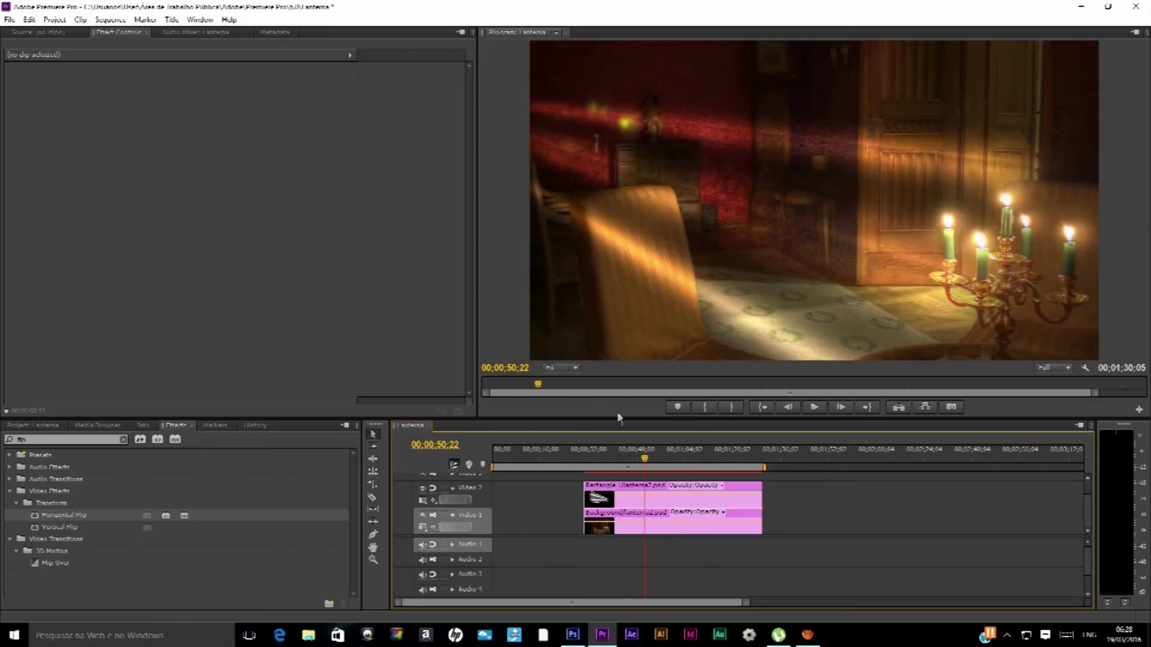
# Move the Rectangle light-ray clip's end keyframes to 00;00;44;03
pyautogui.click(676, 492)
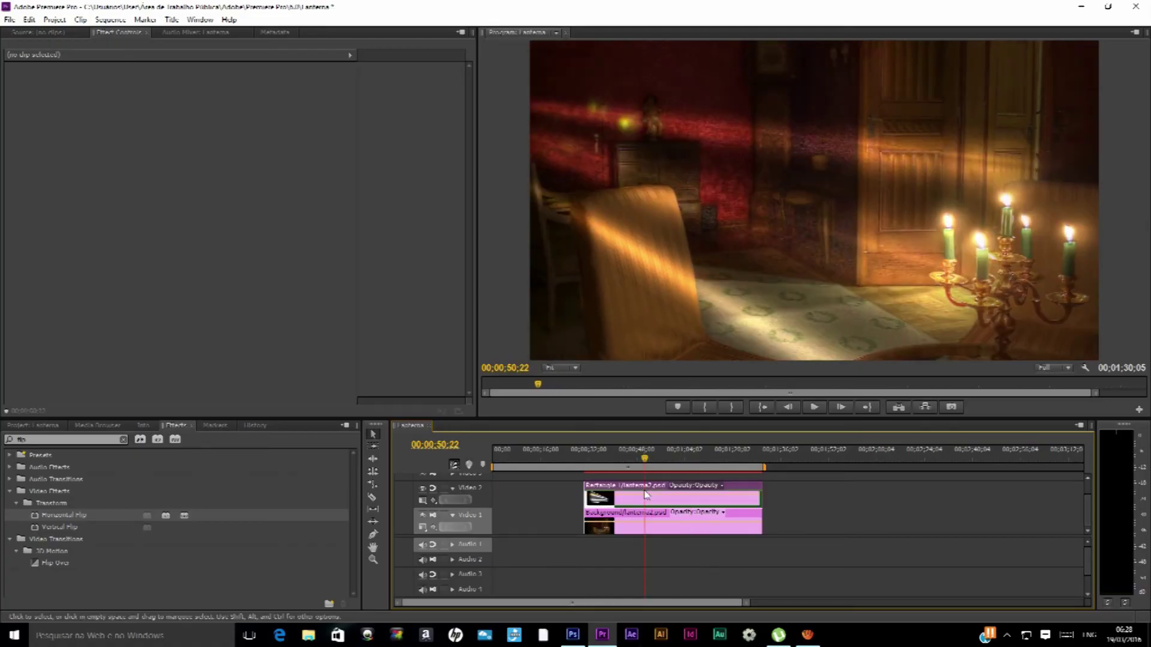
pyautogui.moveTo(394, 63); pyautogui.dragTo(385, 71)
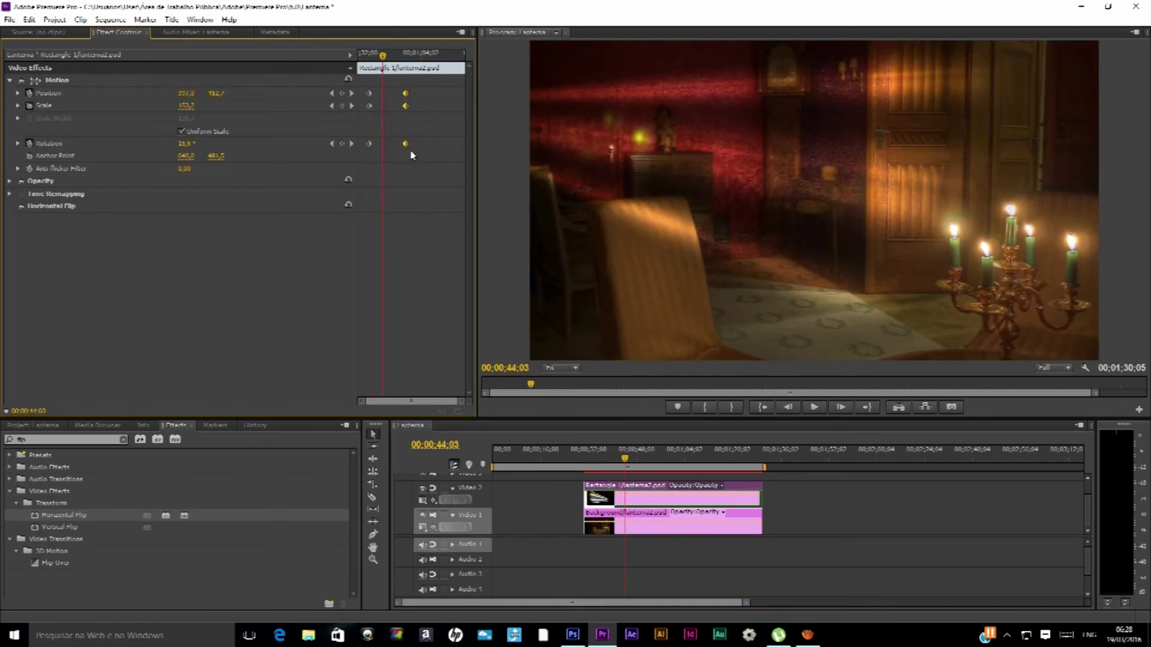
pyautogui.moveTo(406, 146); pyautogui.dragTo(383, 146)
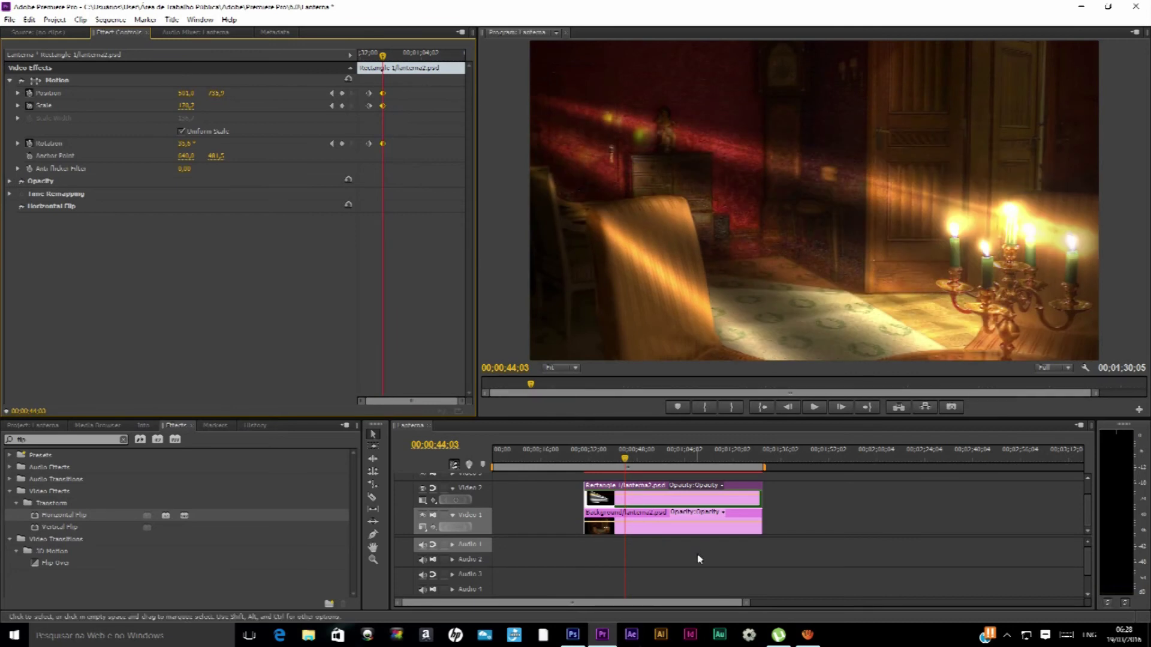
# Select the Background's Position and Scale keyframes, play from about 35 seconds, and widen the Program preview
pyautogui.click(649, 530)
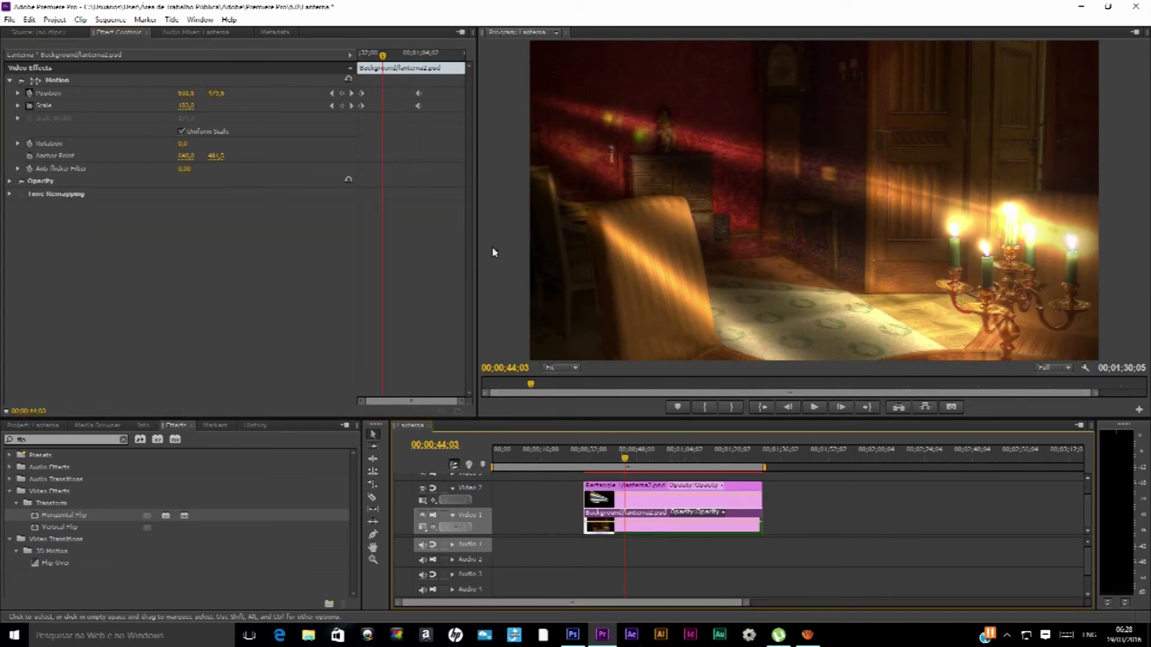
pyautogui.moveTo(403, 80)
pyautogui.mouseDown()
pyautogui.moveTo(437, 129)
pyautogui.moveTo(383, 106)
pyautogui.mouseUp()
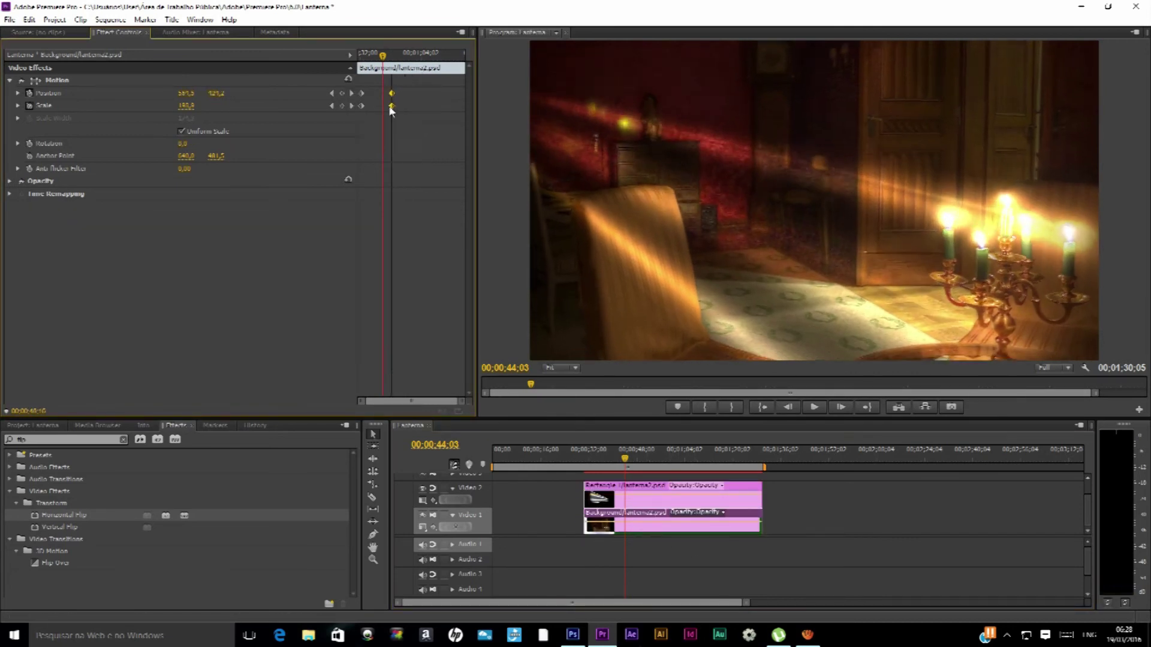
pyautogui.moveTo(379, 61); pyautogui.dragTo(369, 67)
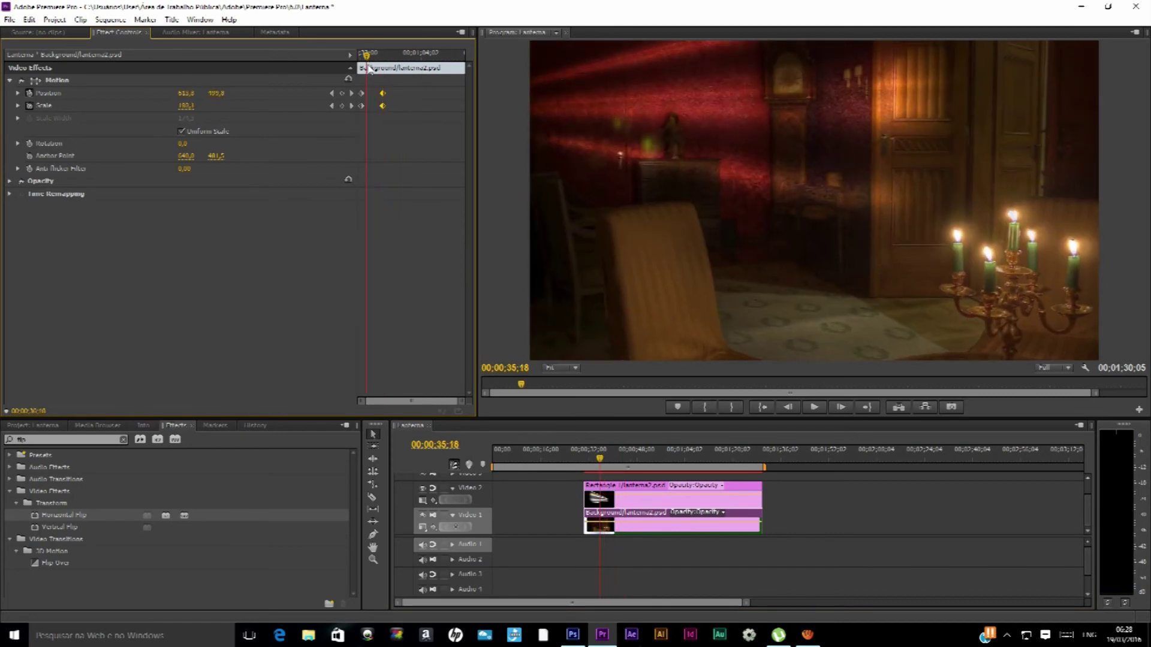
pyautogui.press('space')
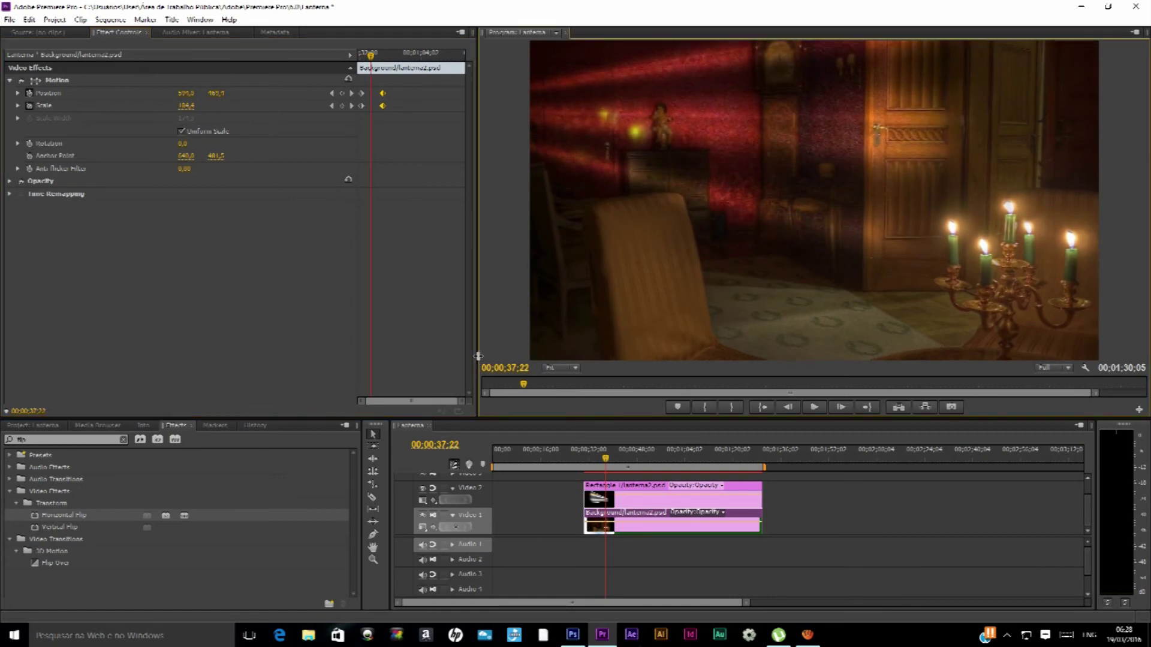
pyautogui.moveTo(478, 356); pyautogui.dragTo(291, 324)
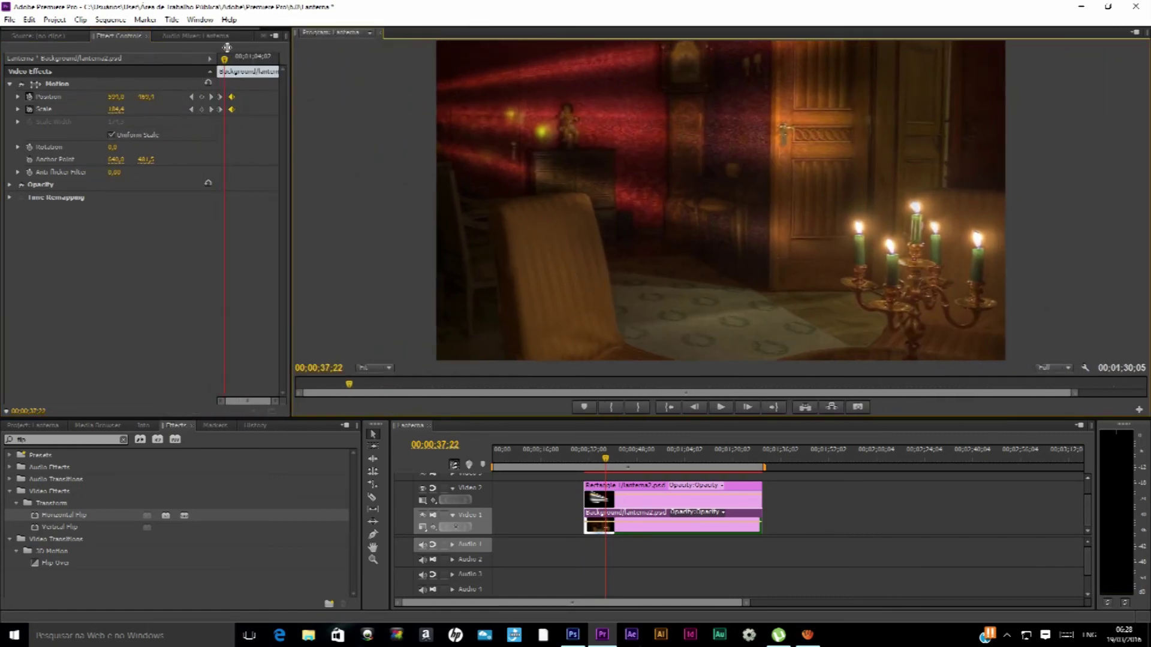
# Enlarge the Program preview, then enlarge the Timeline and Effects panels beneath a slightly shorter monitor
pyautogui.moveTo(227, 47); pyautogui.dragTo(222, 53)
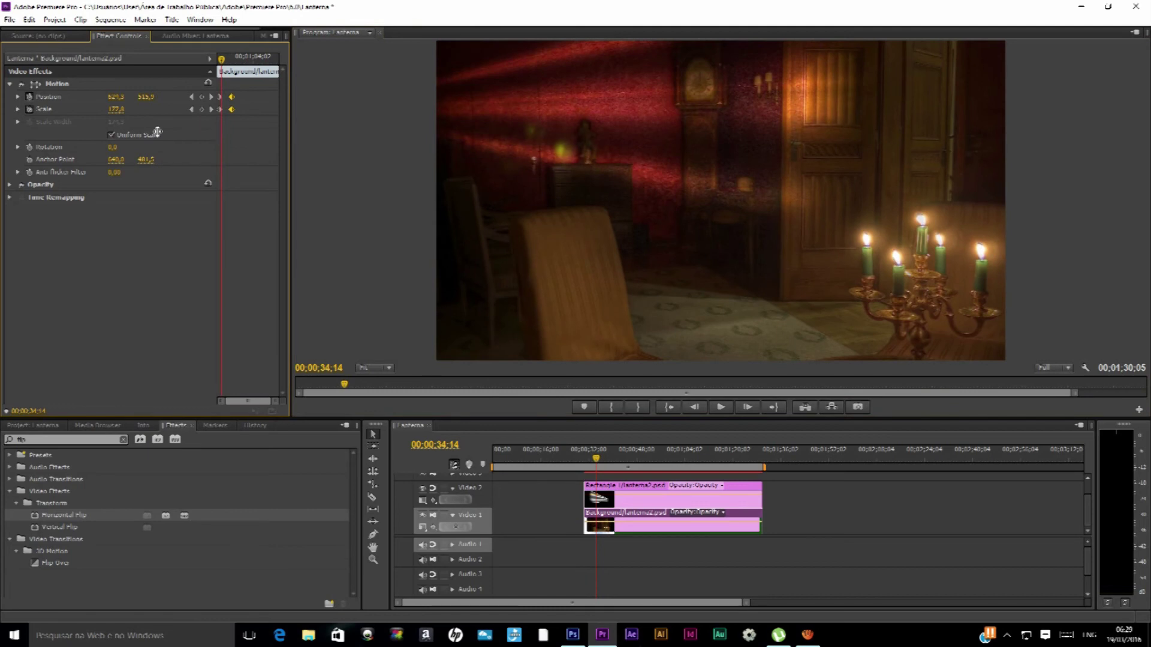
pyautogui.moveTo(292, 127); pyautogui.dragTo(95, 128)
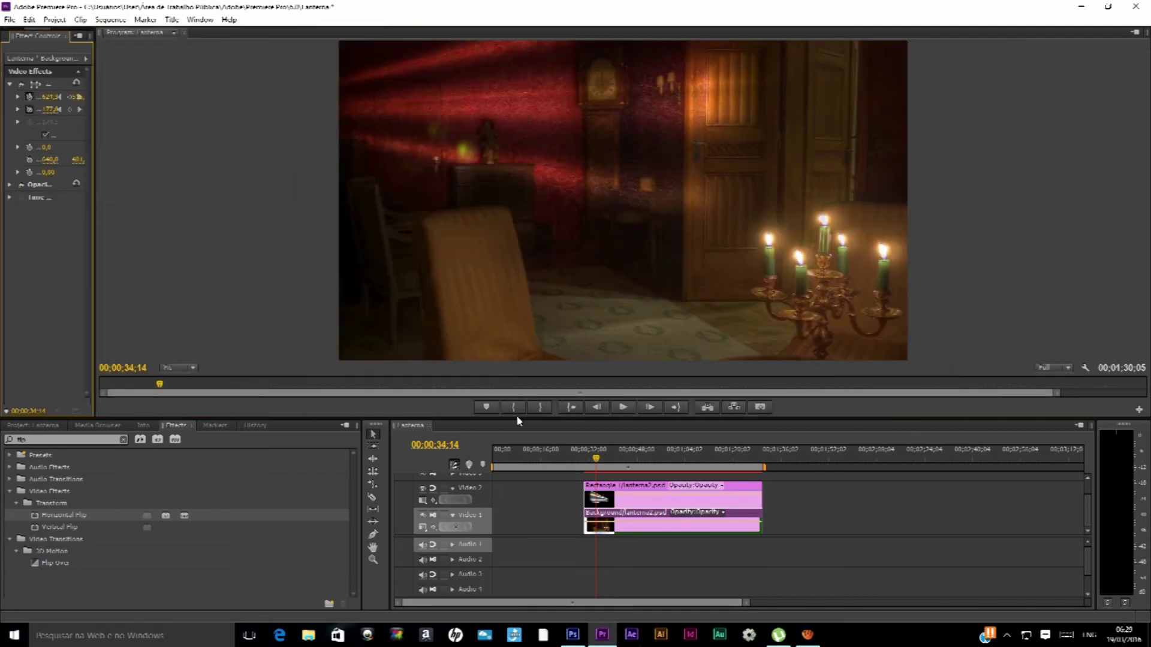
pyautogui.moveTo(520, 419); pyautogui.dragTo(549, 530)
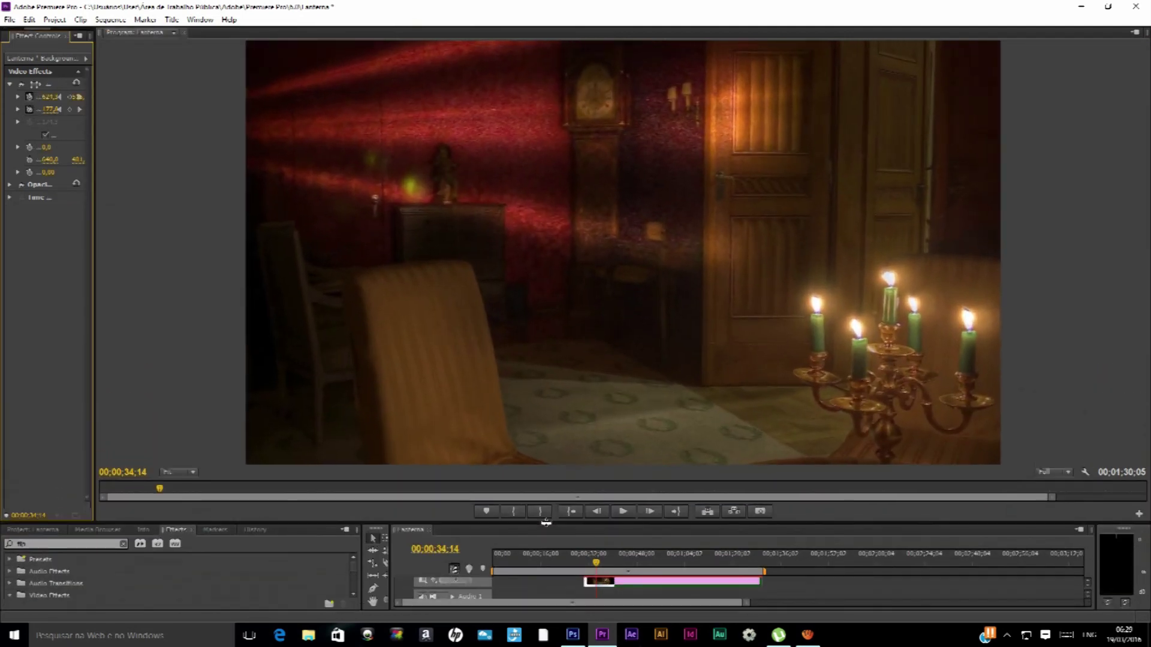
pyautogui.moveTo(549, 532); pyautogui.dragTo(561, 564)
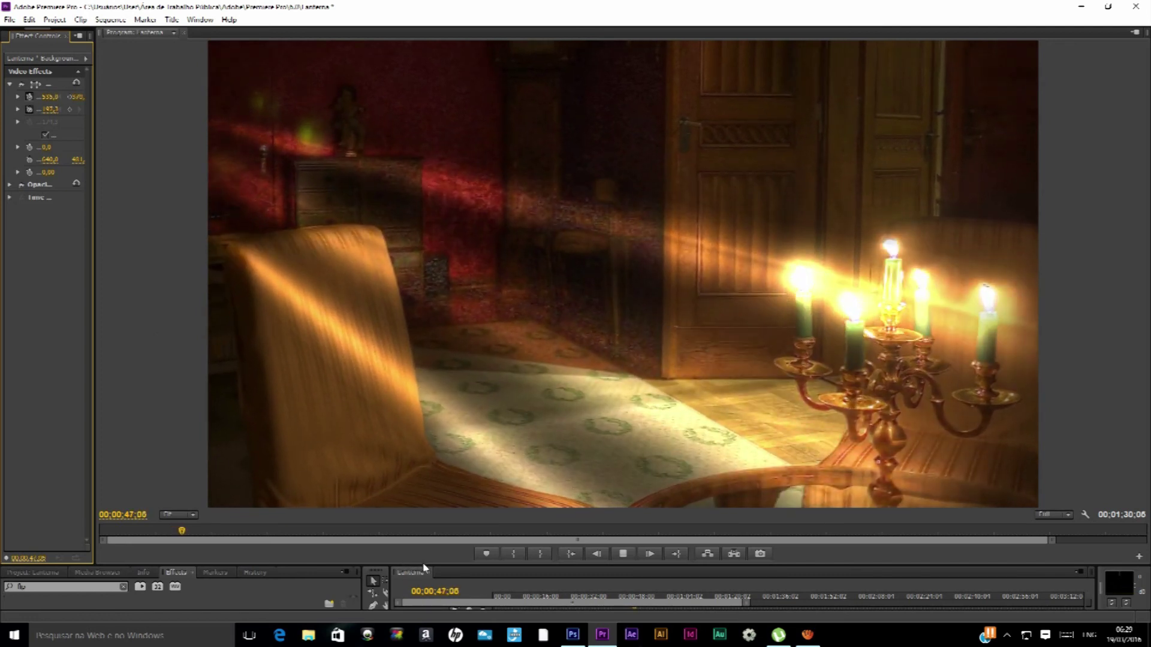
pyautogui.moveTo(421, 560); pyautogui.dragTo(421, 375)
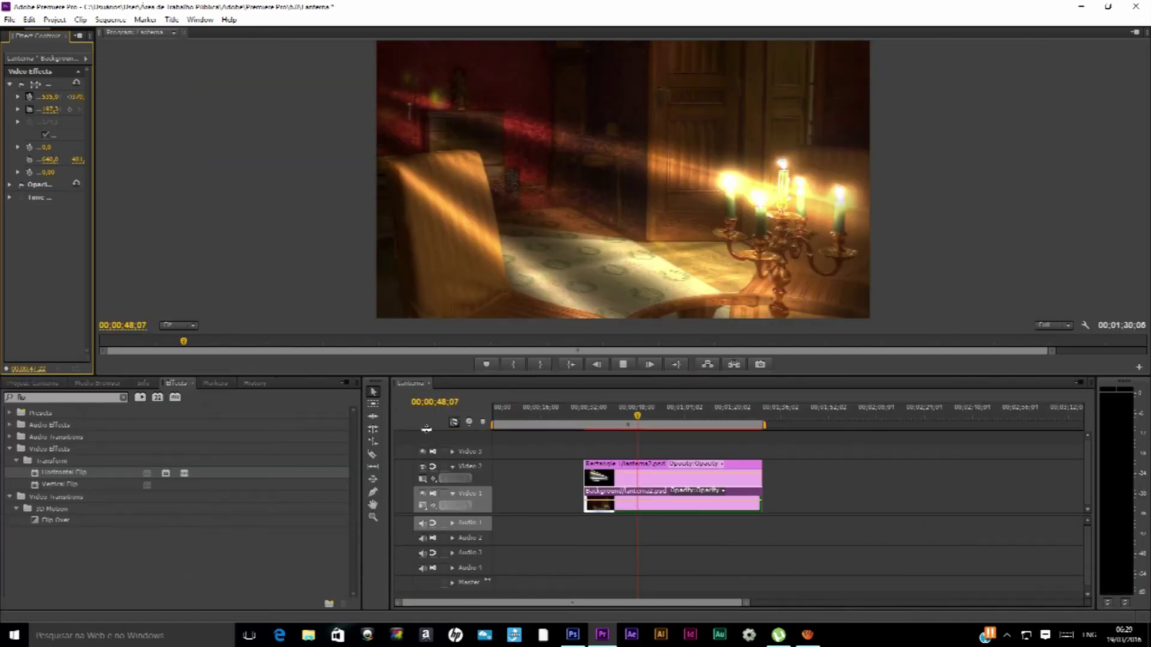
pyautogui.moveTo(426, 431); pyautogui.dragTo(426, 393)
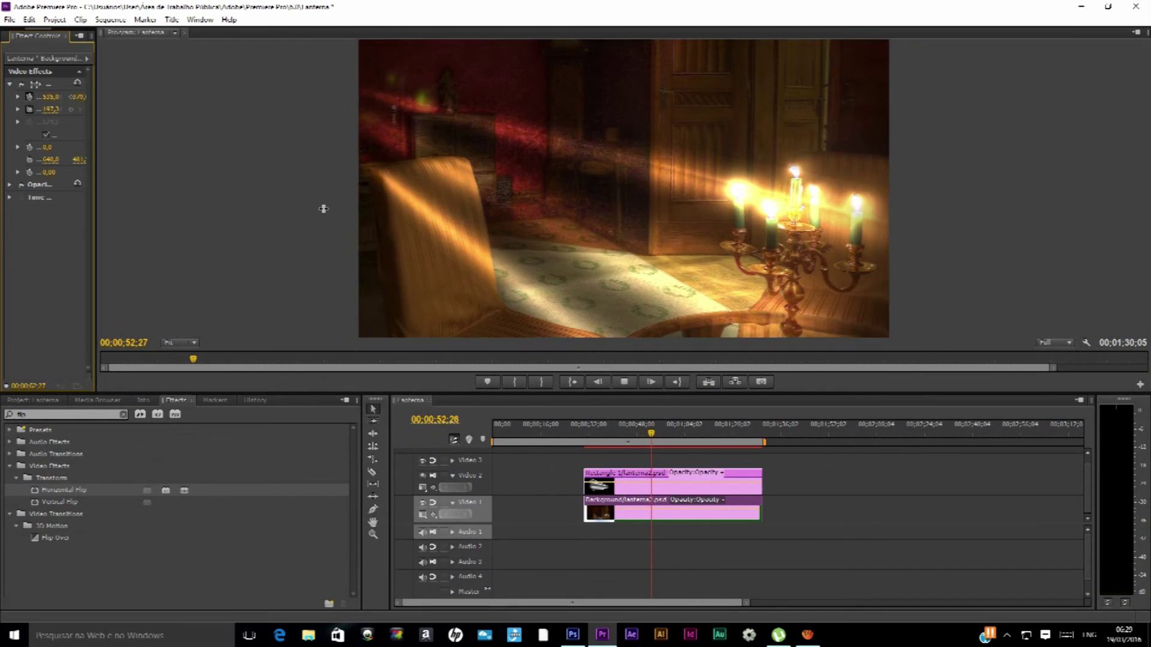
# Widen the Effect Controls panel beside the monitor and stop playback
pyautogui.moveTo(94, 210); pyautogui.dragTo(410, 211)
pyautogui.moveTo(467, 252); pyautogui.dragTo(433, 251)
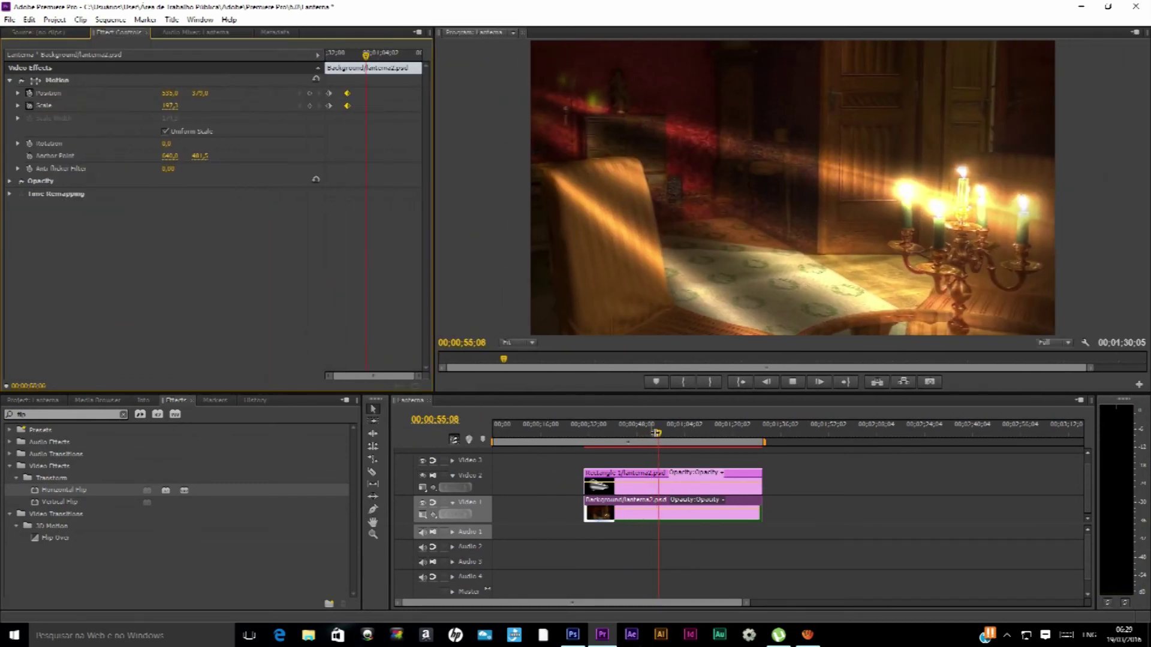
pyautogui.click(650, 434)
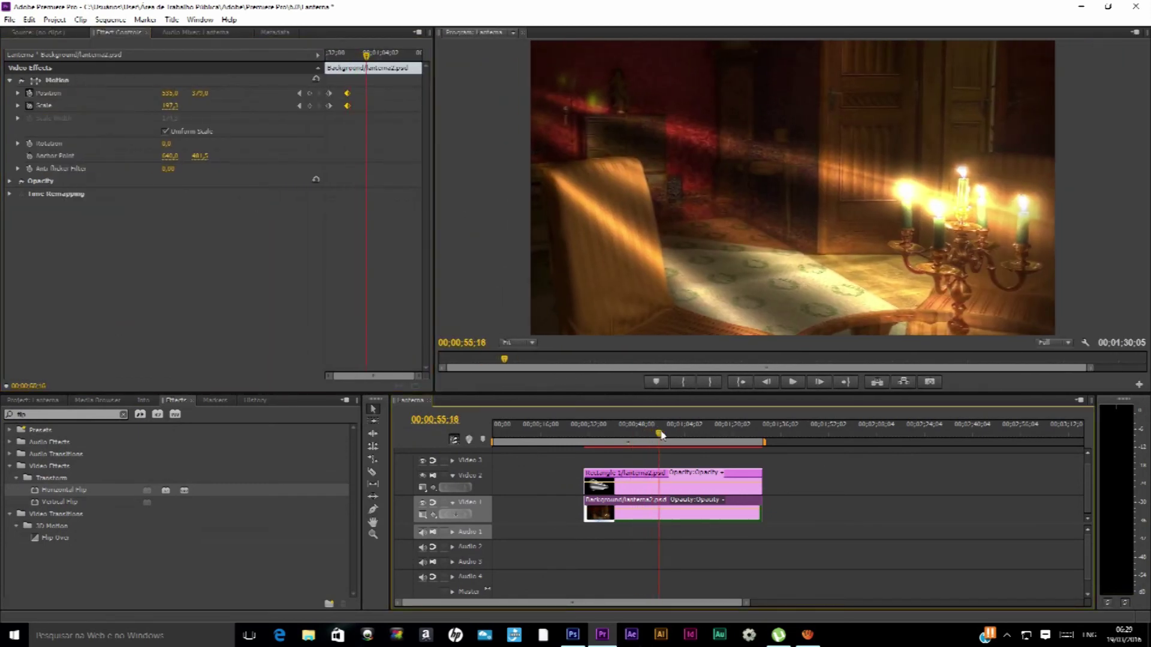
# Add a Scale keyframe to the background layer, then select the Rectangle 1 light-ray clip
pyautogui.moveTo(390, 62)
pyautogui.mouseDown()
pyautogui.moveTo(362, 80)
pyautogui.moveTo(383, 87)
pyautogui.mouseUp()
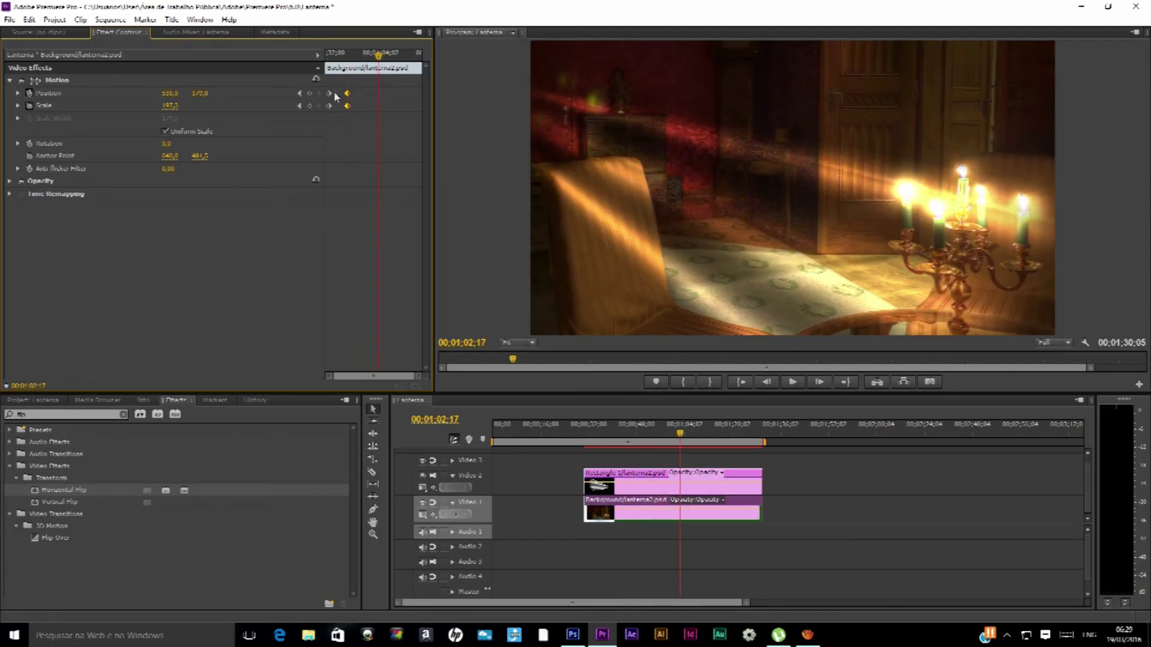
pyautogui.moveTo(379, 58); pyautogui.dragTo(372, 66)
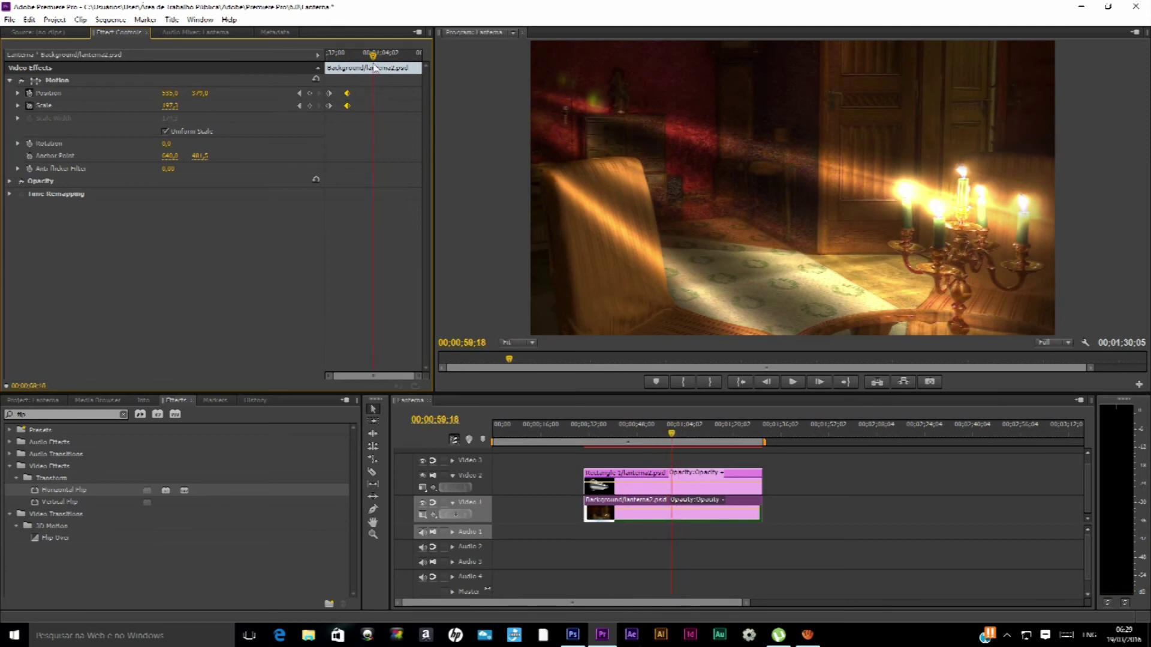
pyautogui.click(309, 105)
pyautogui.moveTo(377, 55)
pyautogui.mouseDown()
pyautogui.moveTo(353, 57)
pyautogui.moveTo(378, 63)
pyautogui.mouseUp()
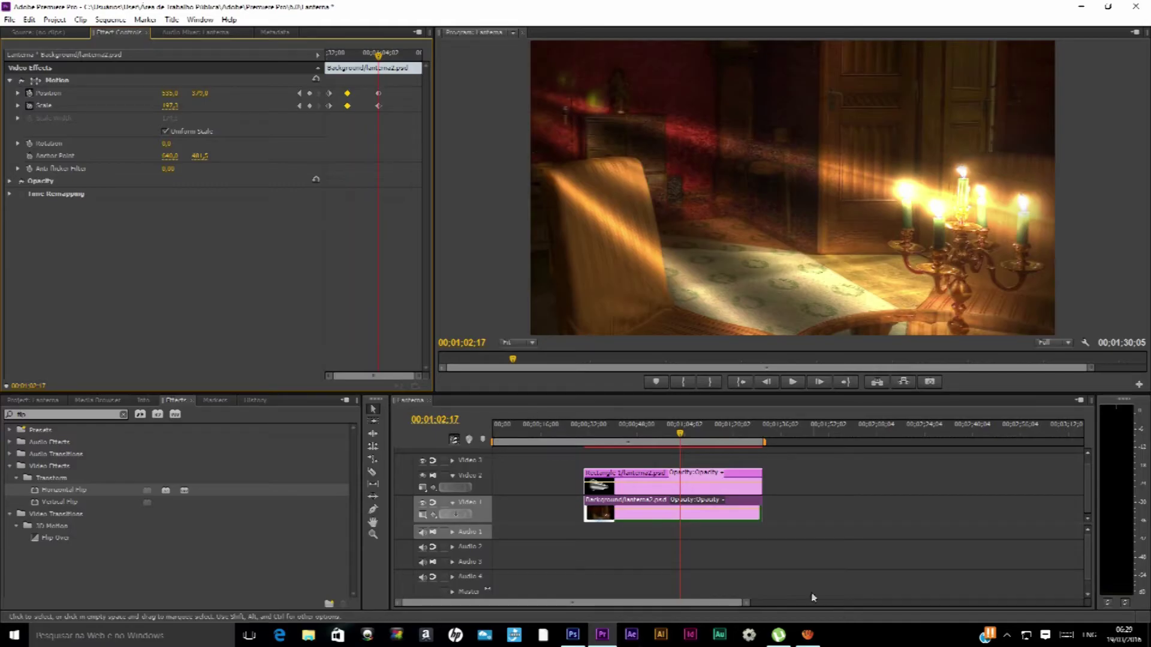
pyautogui.click(689, 482)
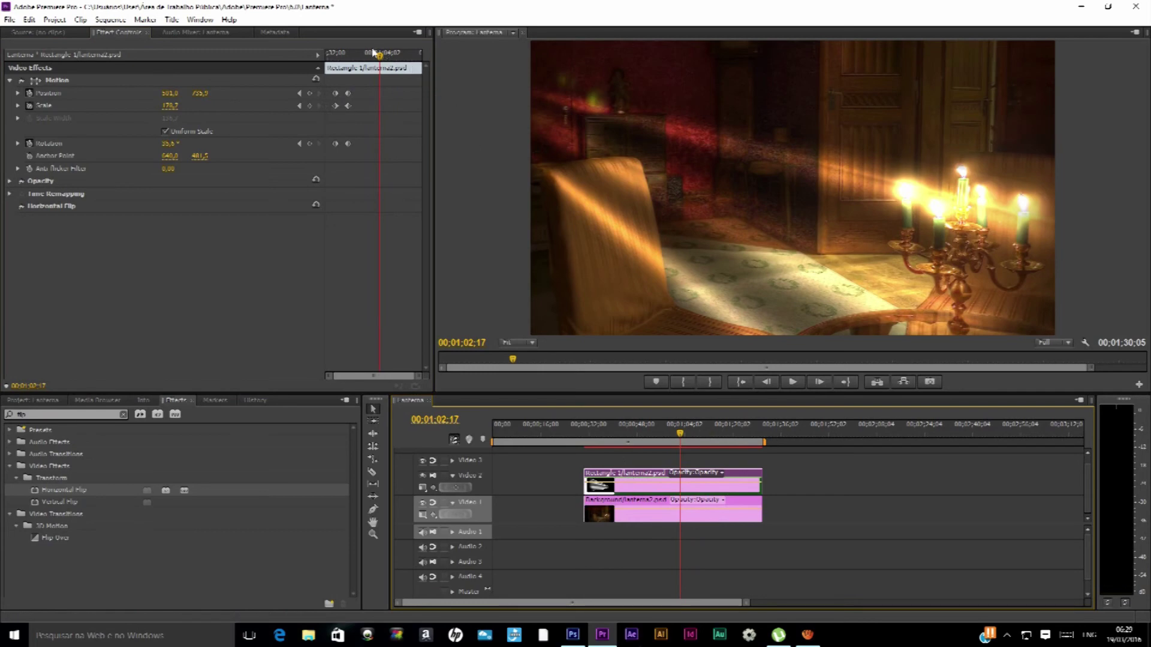
# At 00;01;14;05, set the light beam's Scale to about 108,7 and Rotation to 27,1°
pyautogui.moveTo(373, 53); pyautogui.dragTo(377, 58)
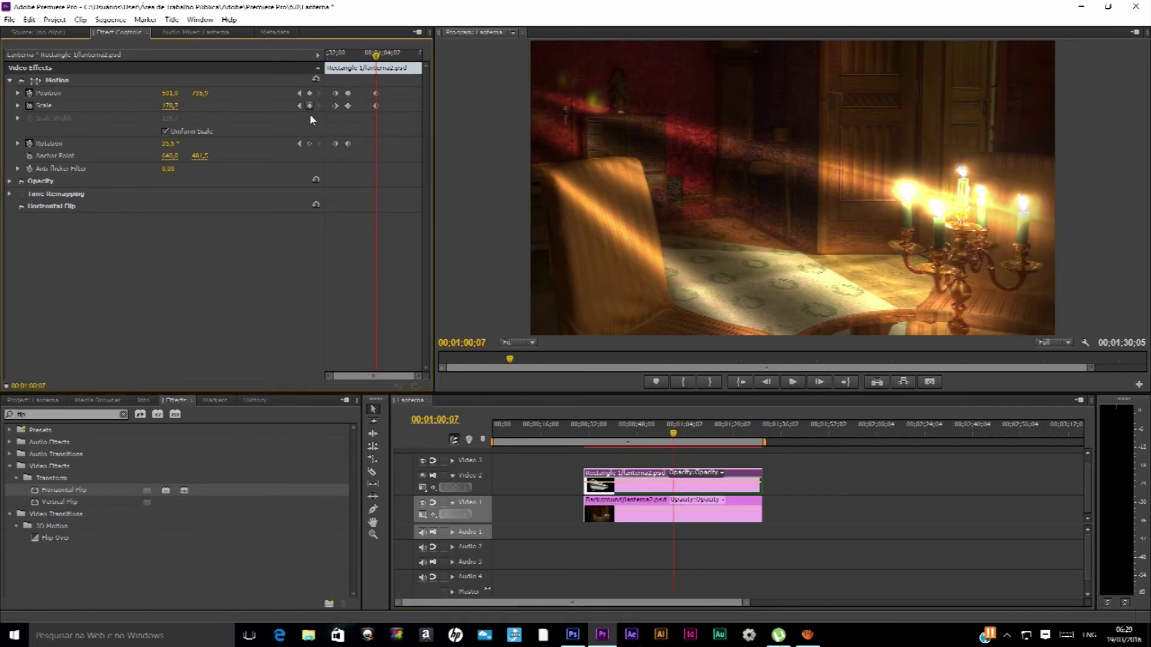
pyautogui.moveTo(367, 55); pyautogui.dragTo(395, 54)
pyautogui.moveTo(396, 53); pyautogui.dragTo(401, 55)
pyautogui.moveTo(169, 108); pyautogui.dragTo(133, 107)
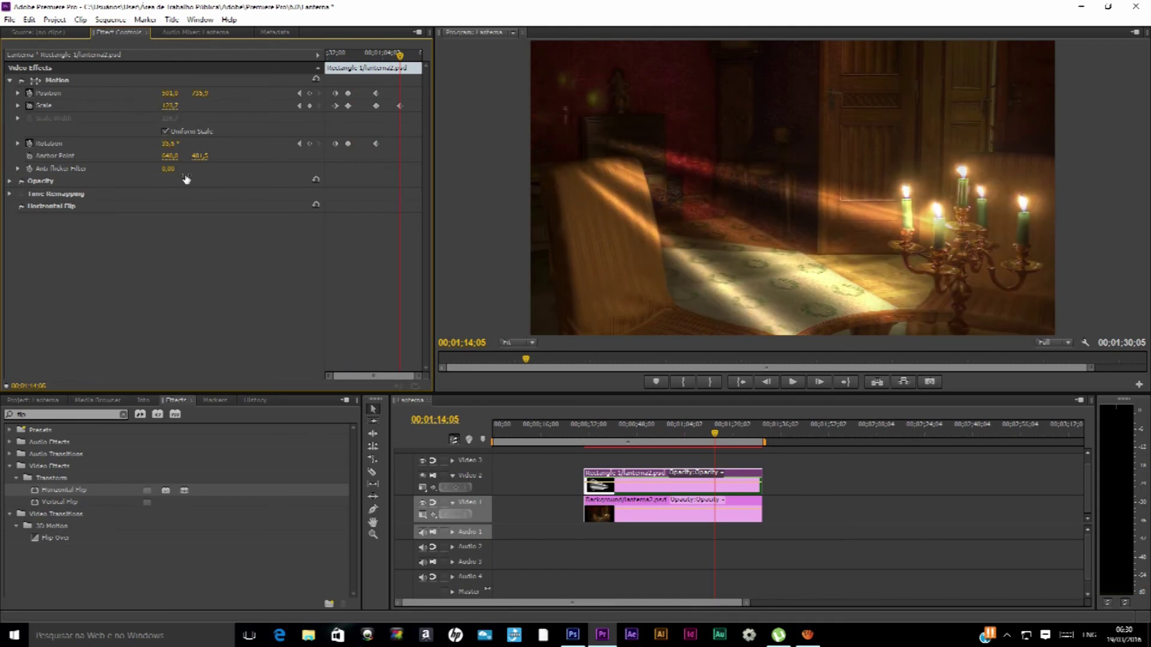
pyautogui.moveTo(178, 145); pyautogui.dragTo(158, 178)
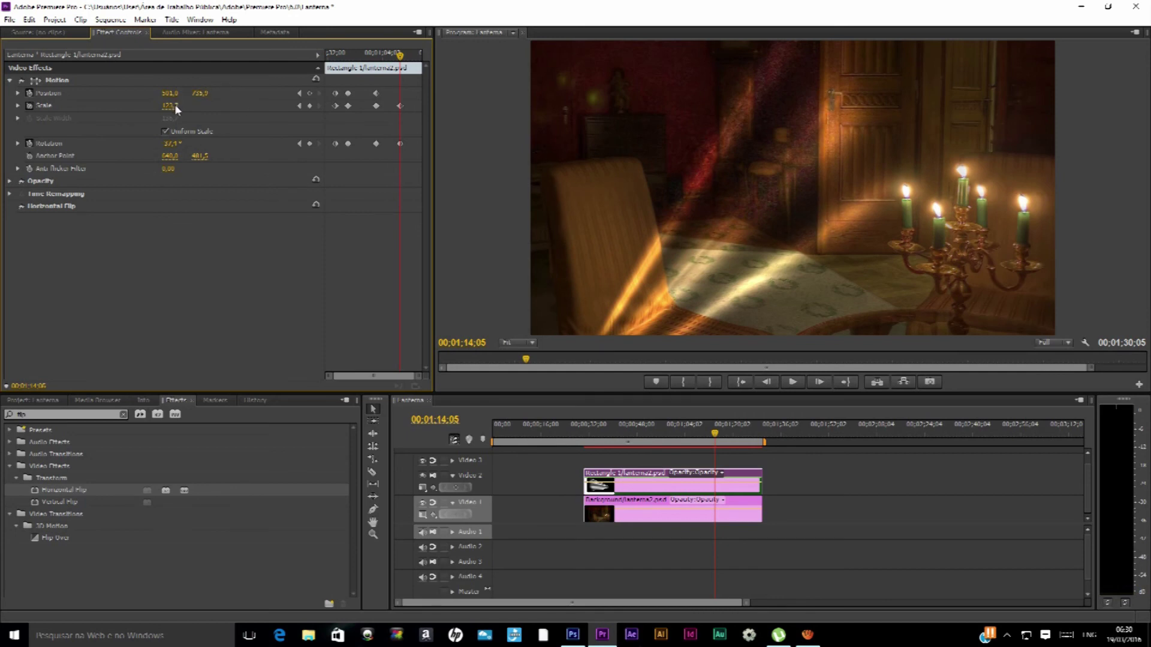
pyautogui.moveTo(164, 109)
pyautogui.mouseDown()
pyautogui.moveTo(178, 102)
pyautogui.moveTo(126, 107)
pyautogui.mouseUp()
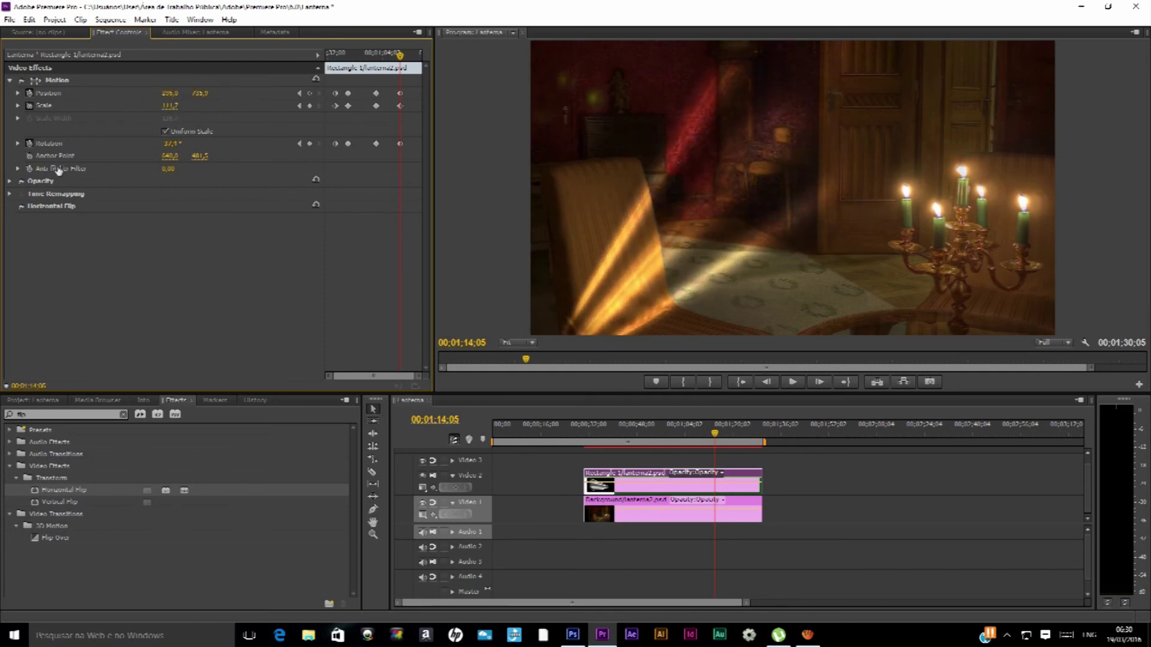
# Preview the light-ray animation from 00;00;41;11, then switch to Photoshop
pyautogui.moveTo(402, 51); pyautogui.dragTo(387, 52)
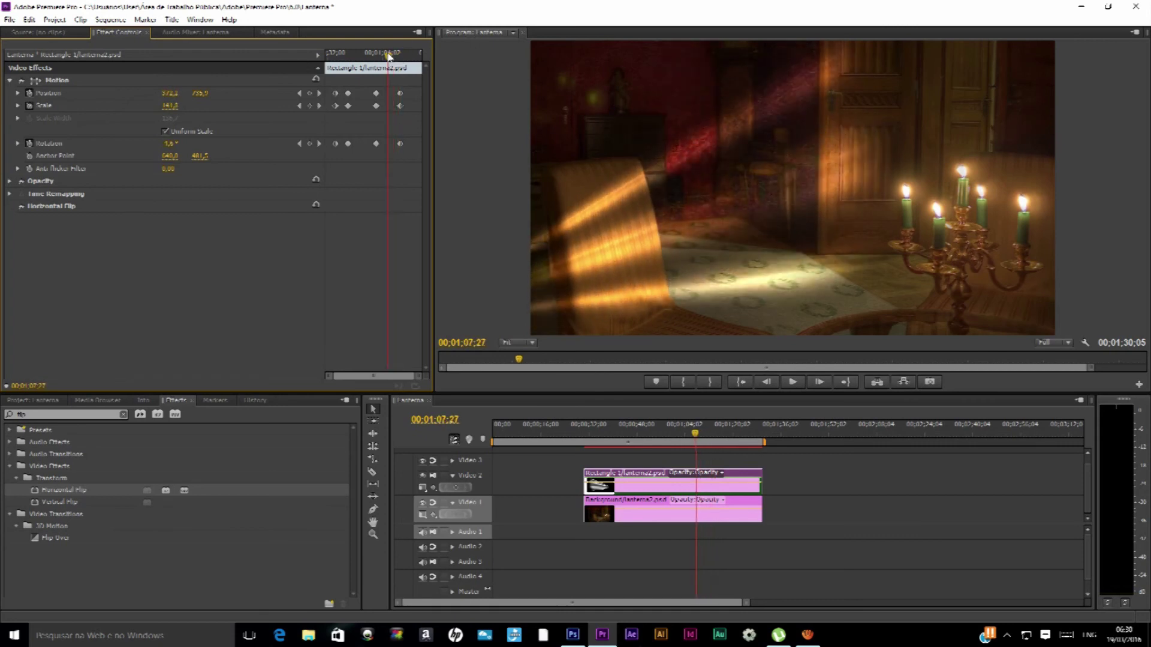
pyautogui.moveTo(387, 52); pyautogui.dragTo(379, 51)
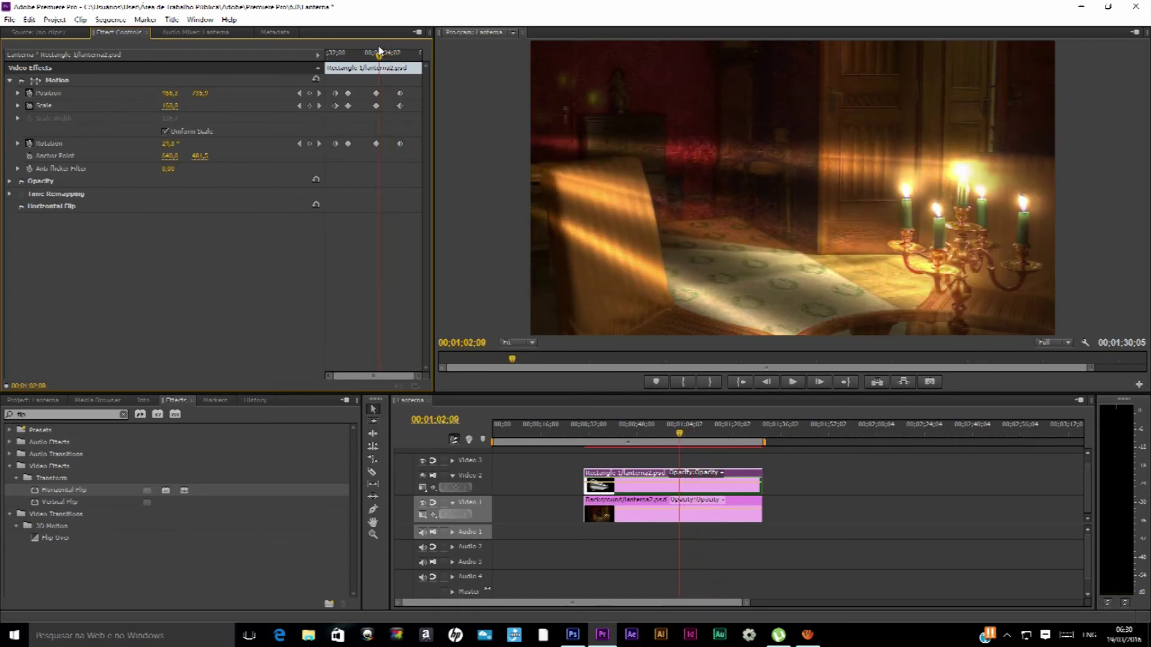
pyautogui.press('space')
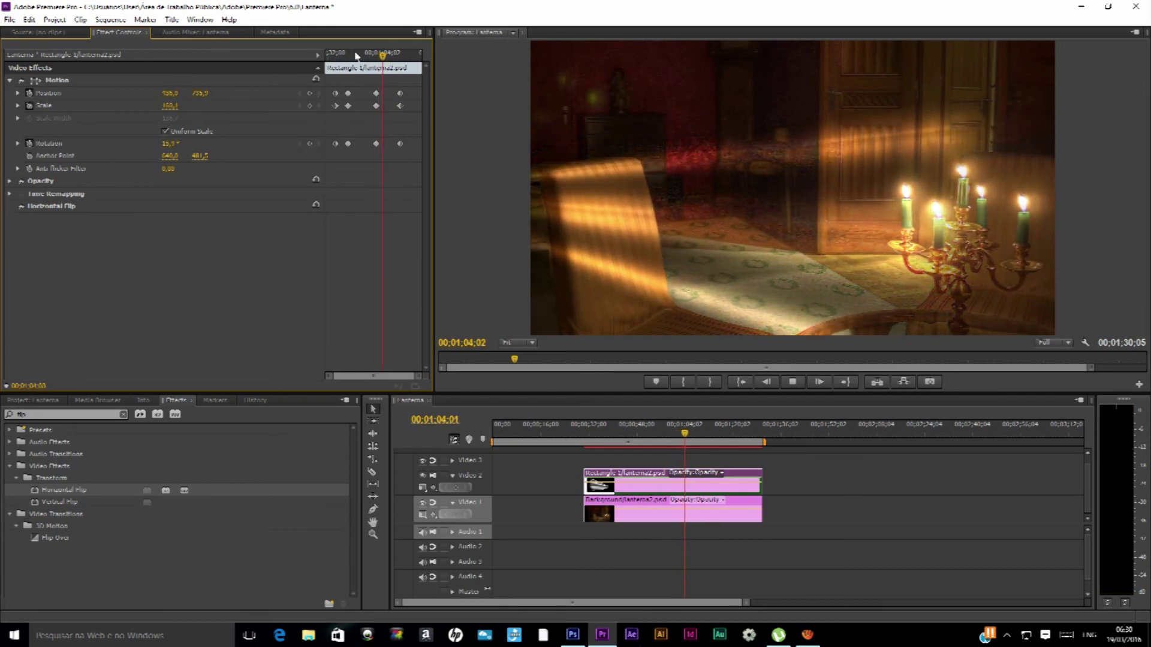
pyautogui.click(344, 53)
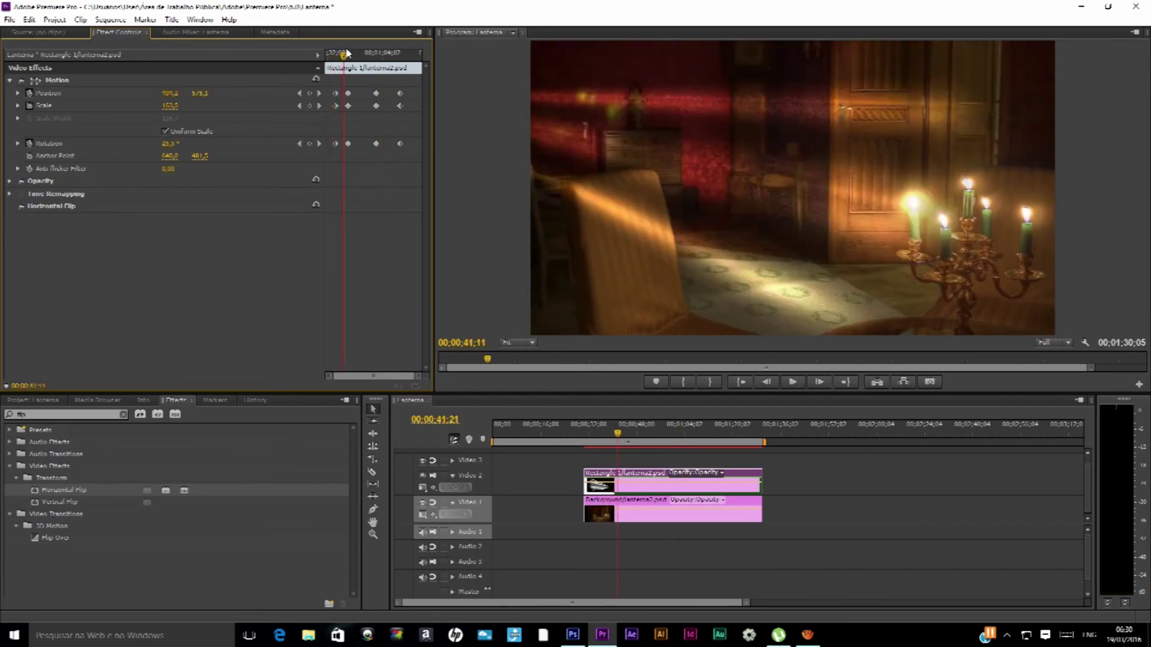
pyautogui.moveTo(346, 52)
pyautogui.mouseDown()
pyautogui.moveTo(403, 53)
pyautogui.moveTo(371, 53)
pyautogui.moveTo(395, 41)
pyautogui.moveTo(378, 23)
pyautogui.mouseUp()
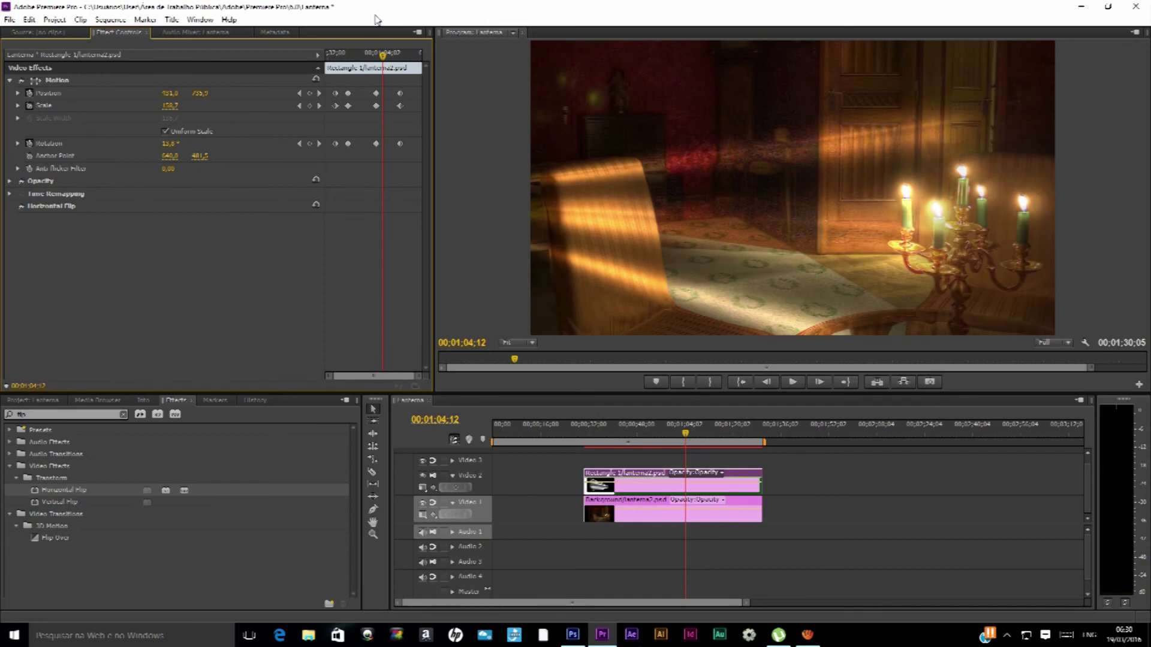
pyautogui.click(572, 637)
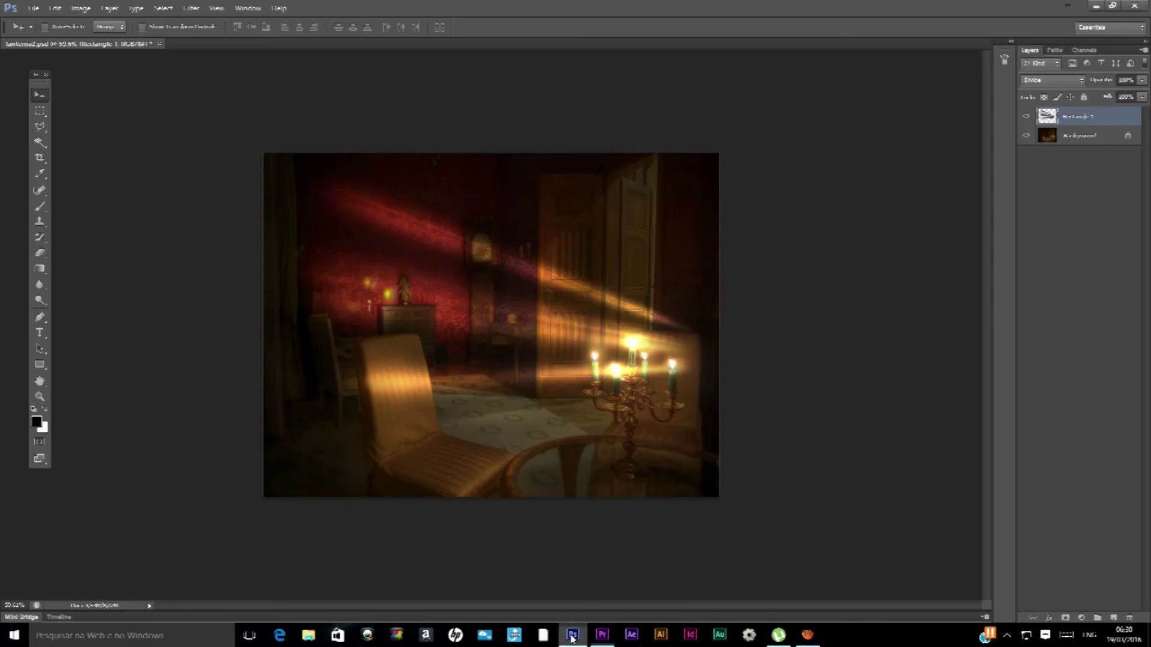
# Switch from Photoshop back to Premiere Pro
pyautogui.click(602, 635)
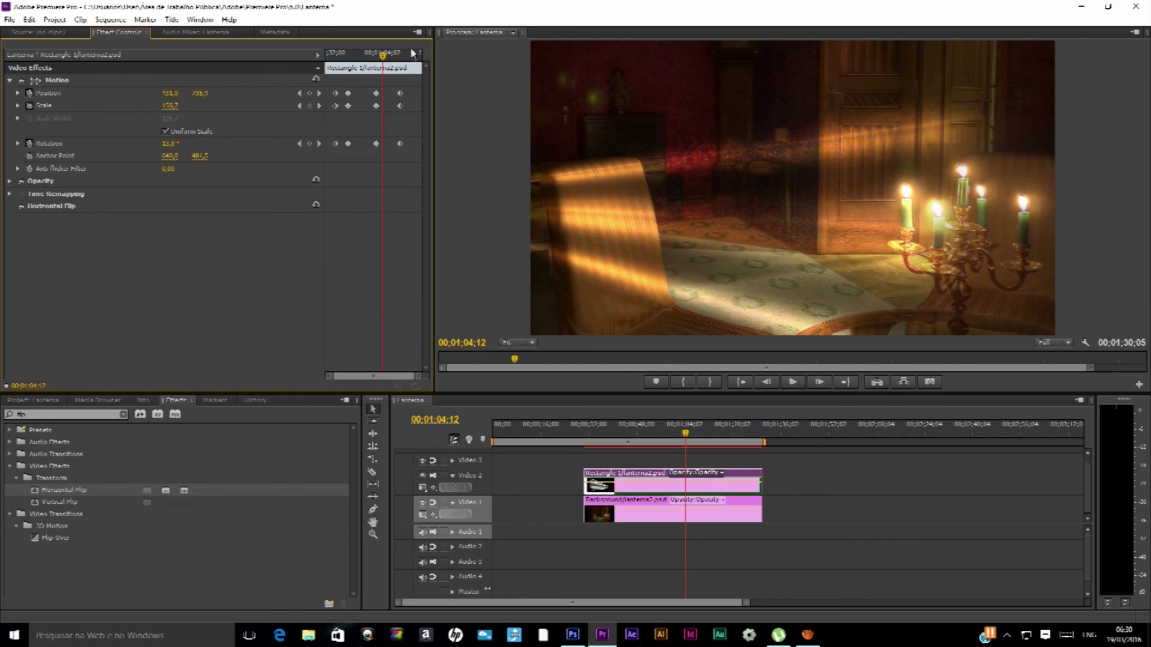
# Around 00;00;42;23, drag the light rays down and right in the Program monitor
pyautogui.moveTo(384, 57)
pyautogui.mouseDown()
pyautogui.moveTo(348, 57)
pyautogui.moveTo(410, 36)
pyautogui.moveTo(346, 19)
pyautogui.mouseUp()
pyautogui.click(713, 151)
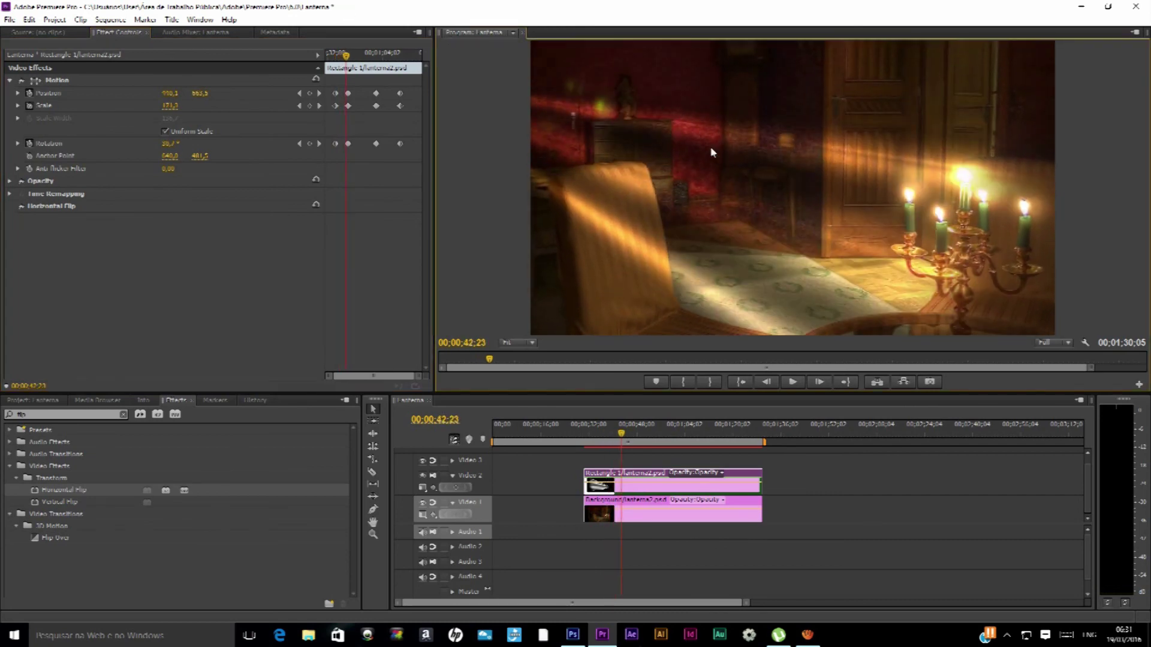
pyautogui.moveTo(772, 160)
pyautogui.mouseDown()
pyautogui.moveTo(857, 220)
pyautogui.moveTo(921, 184)
pyautogui.moveTo(938, 134)
pyautogui.mouseUp()
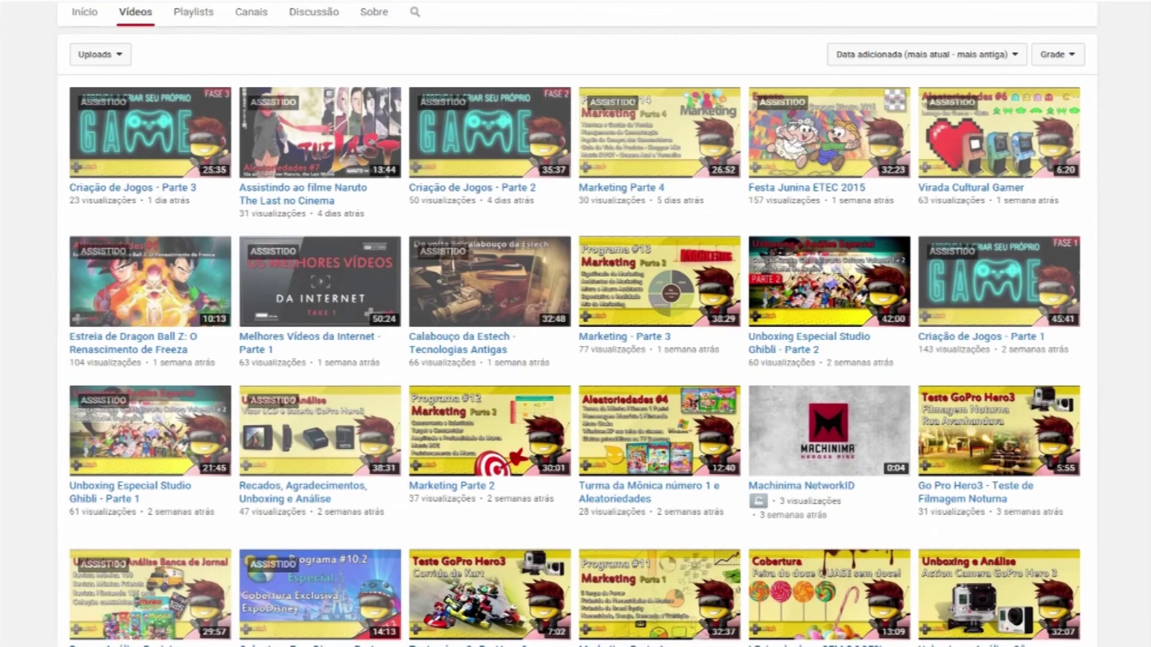
# Scroll through the channel's Vídeos grid and back up, then open its Playlists tab
pyautogui.scroll(-2, 1107, 193)
pyautogui.scroll(-3, 1107, 193)
pyautogui.scroll(-1, 610, 539)
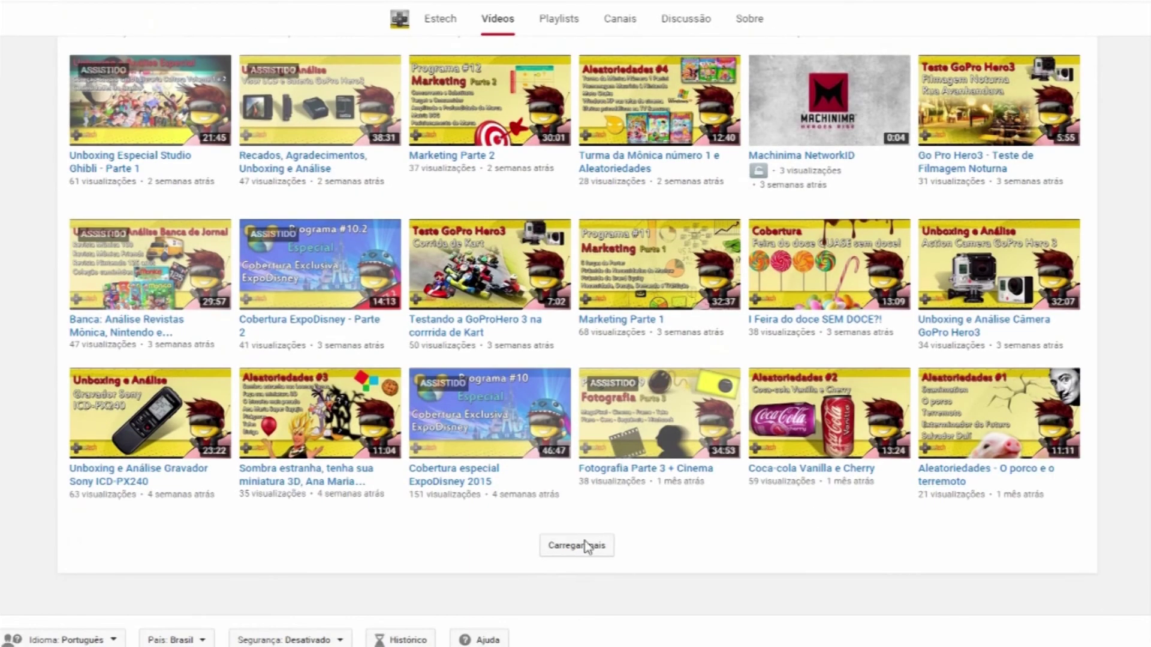
pyautogui.scroll(-3, 657, 520)
pyautogui.scroll(-5, 657, 520)
pyautogui.scroll(-2, 657, 521)
pyautogui.scroll(5, 577, 342)
pyautogui.scroll(5, 577, 342)
pyautogui.scroll(5, 577, 342)
pyautogui.scroll(4, 578, 342)
pyautogui.scroll(1, 469, 280)
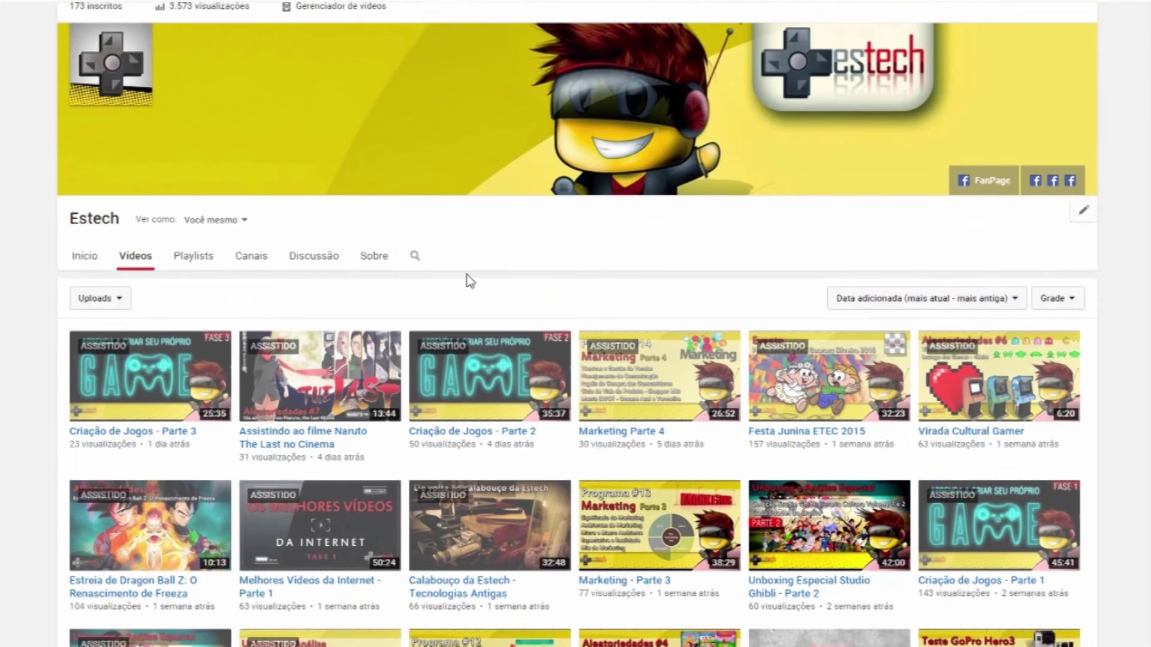
pyautogui.click(185, 264)
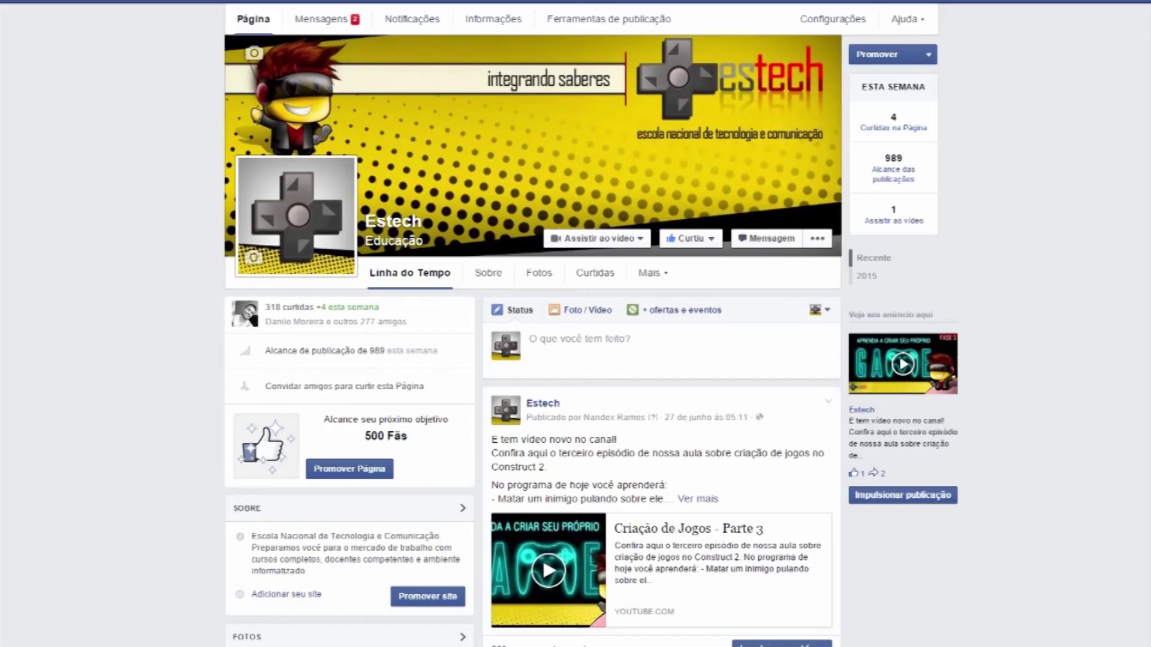
# Scroll down the Estech Facebook page and open the share options on the Naruto The Last post
pyautogui.scroll(-4, 533, 335)
pyautogui.scroll(-2, 533, 336)
pyautogui.scroll(-2, 533, 336)
pyautogui.scroll(-1, 534, 336)
pyautogui.scroll(-2, 534, 336)
pyautogui.scroll(-1, 534, 335)
pyautogui.scroll(-2, 1007, 502)
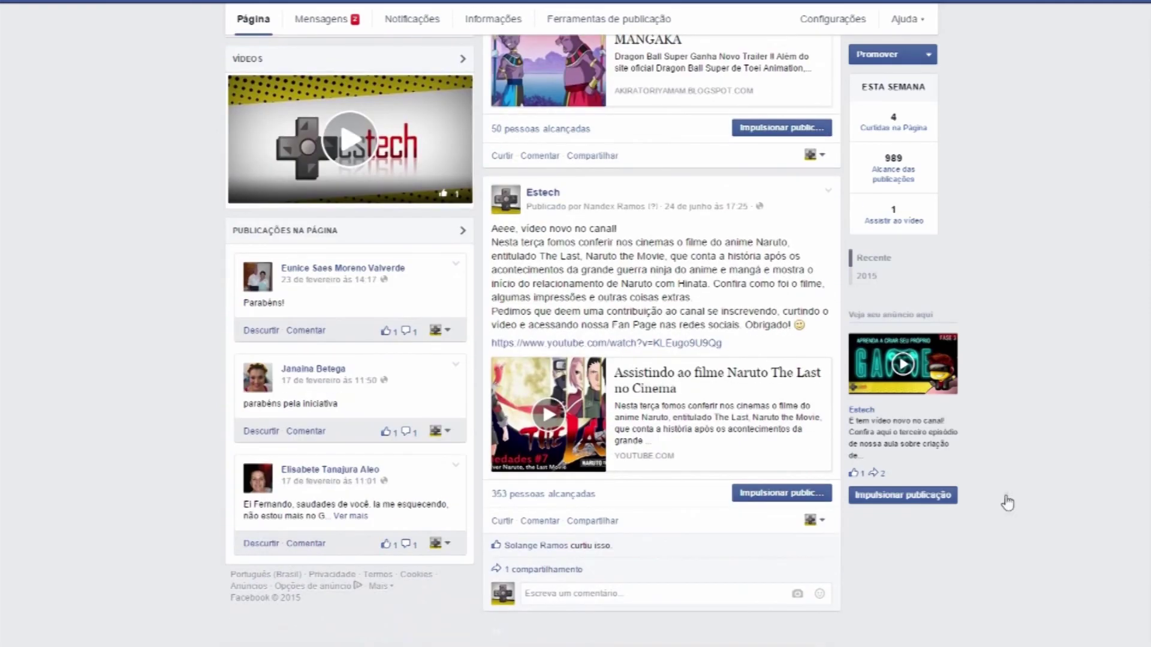
pyautogui.click(602, 526)
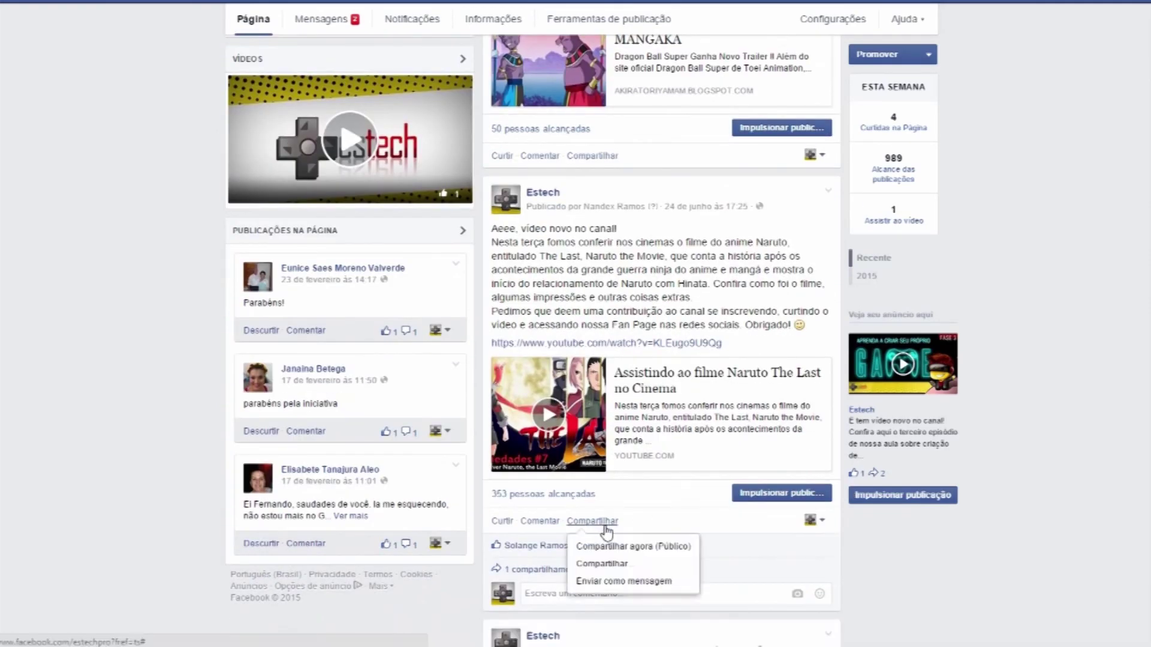